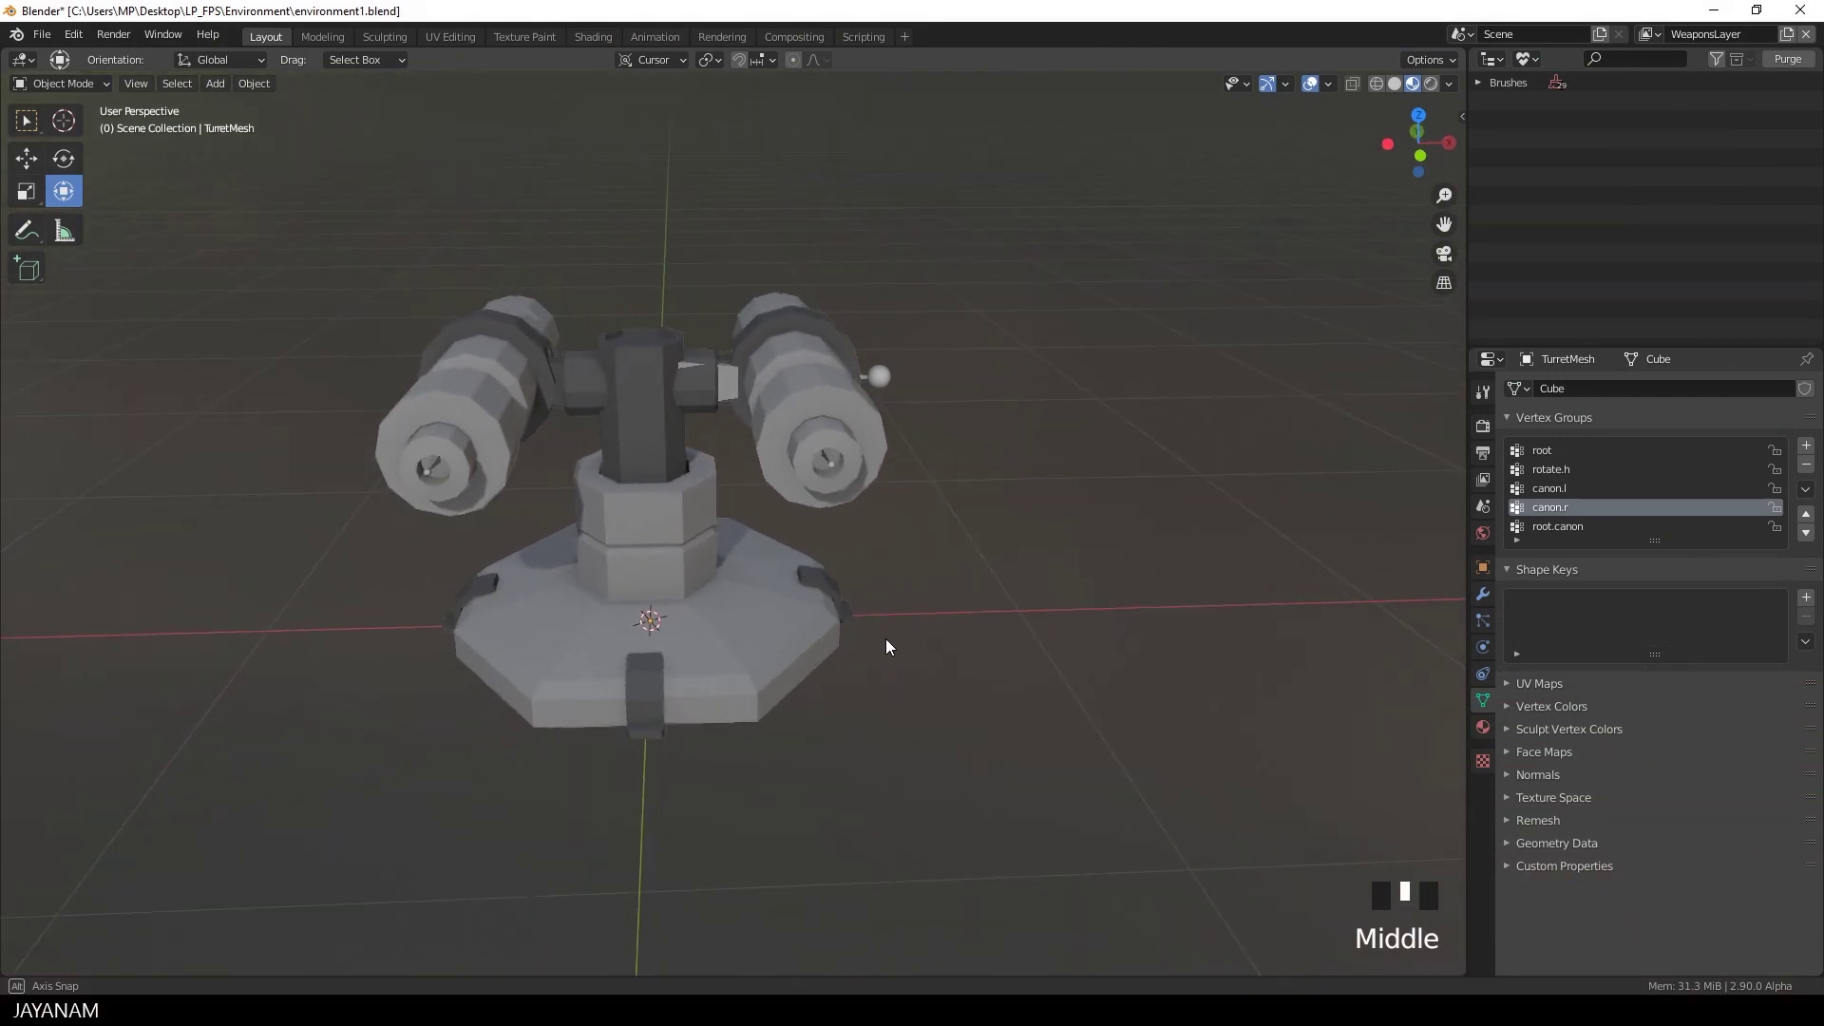
Select the TurretArma armature and enable In Front so its bones show through the mesh.
{"action": "middle_click_drag", "start_coordinate": [885, 638], "coordinate": [727, 476]}
{"action": "left_click", "coordinate": [720, 473]}
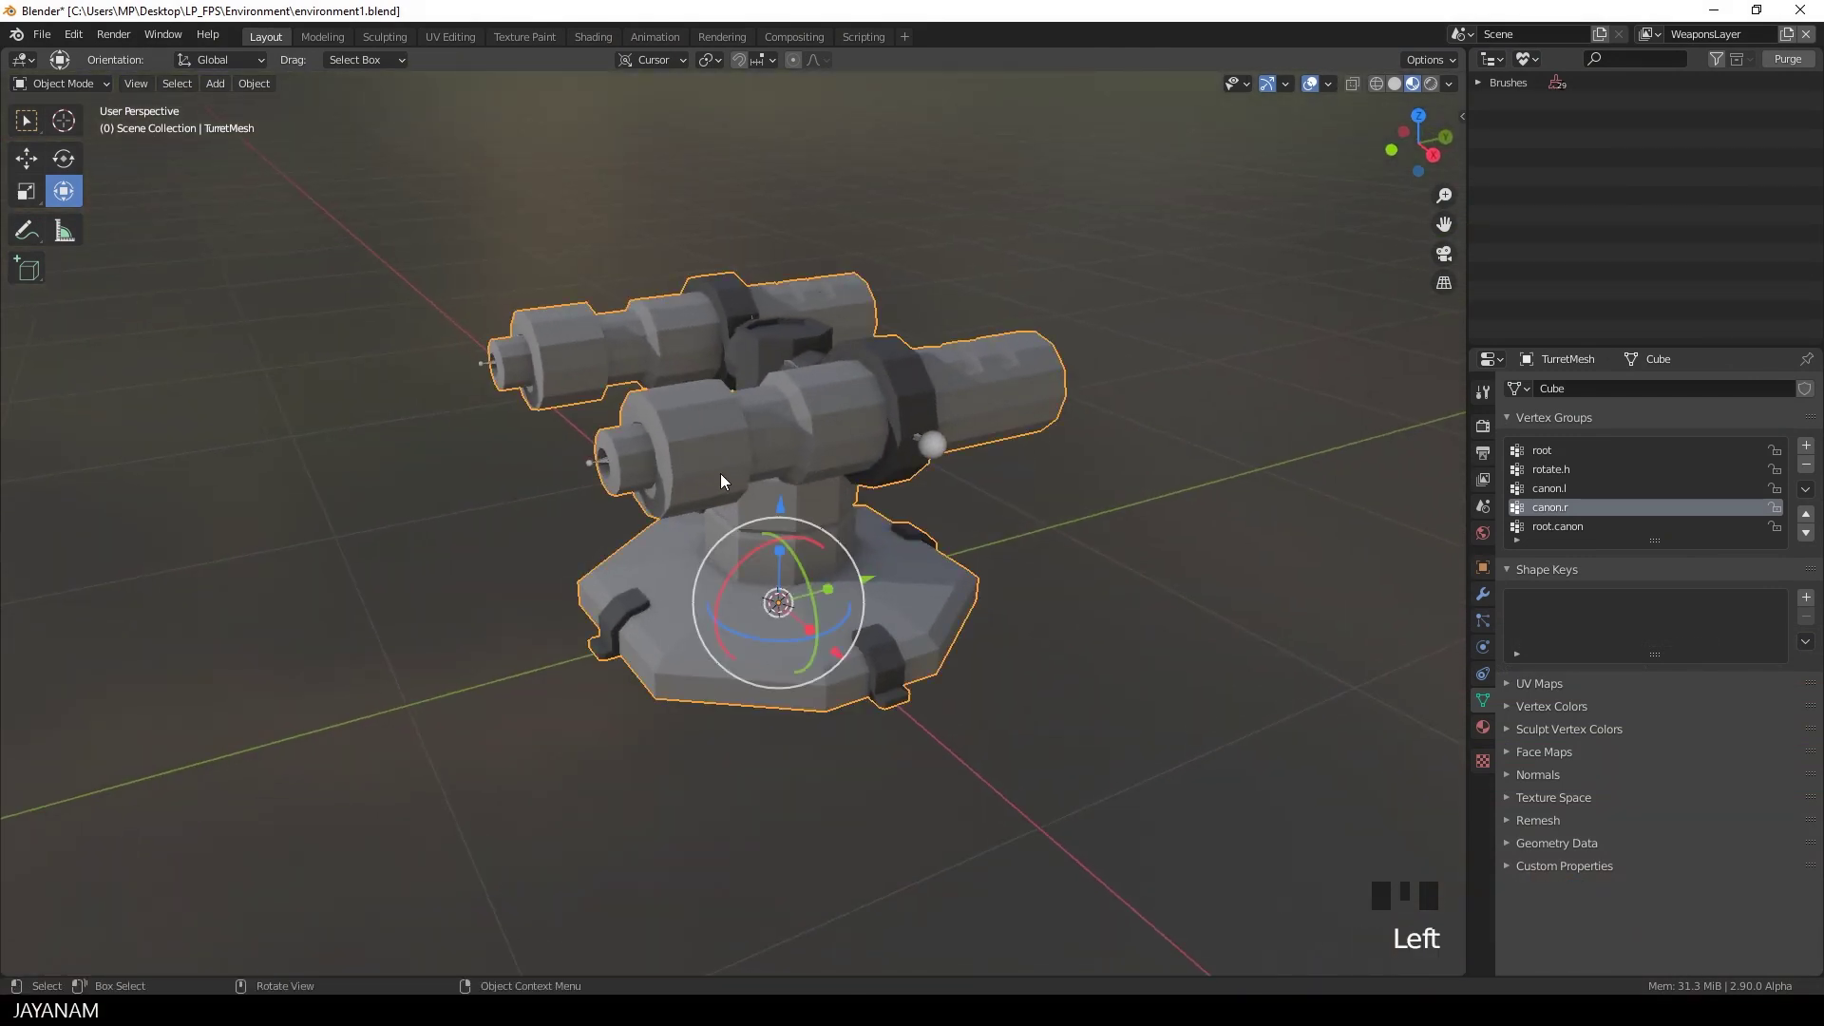
{"action": "left_click", "coordinate": [937, 446]}
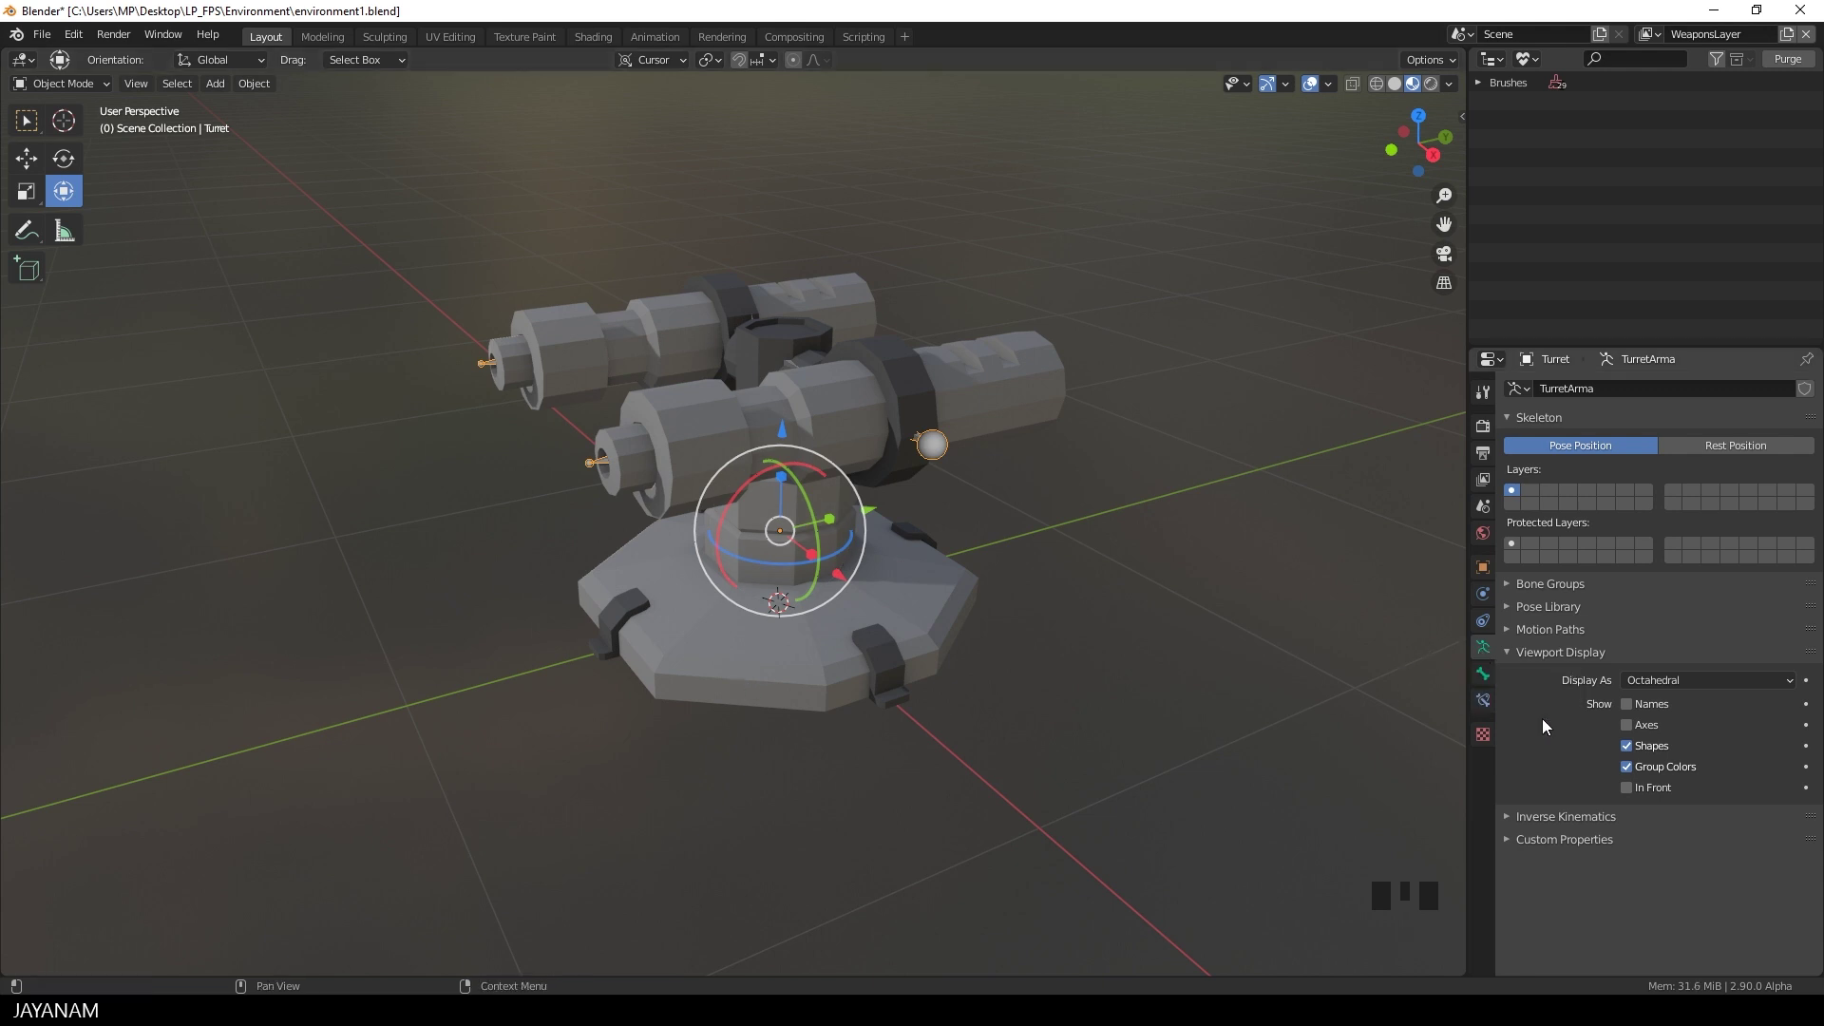
{"action": "left_click", "coordinate": [1626, 787]}
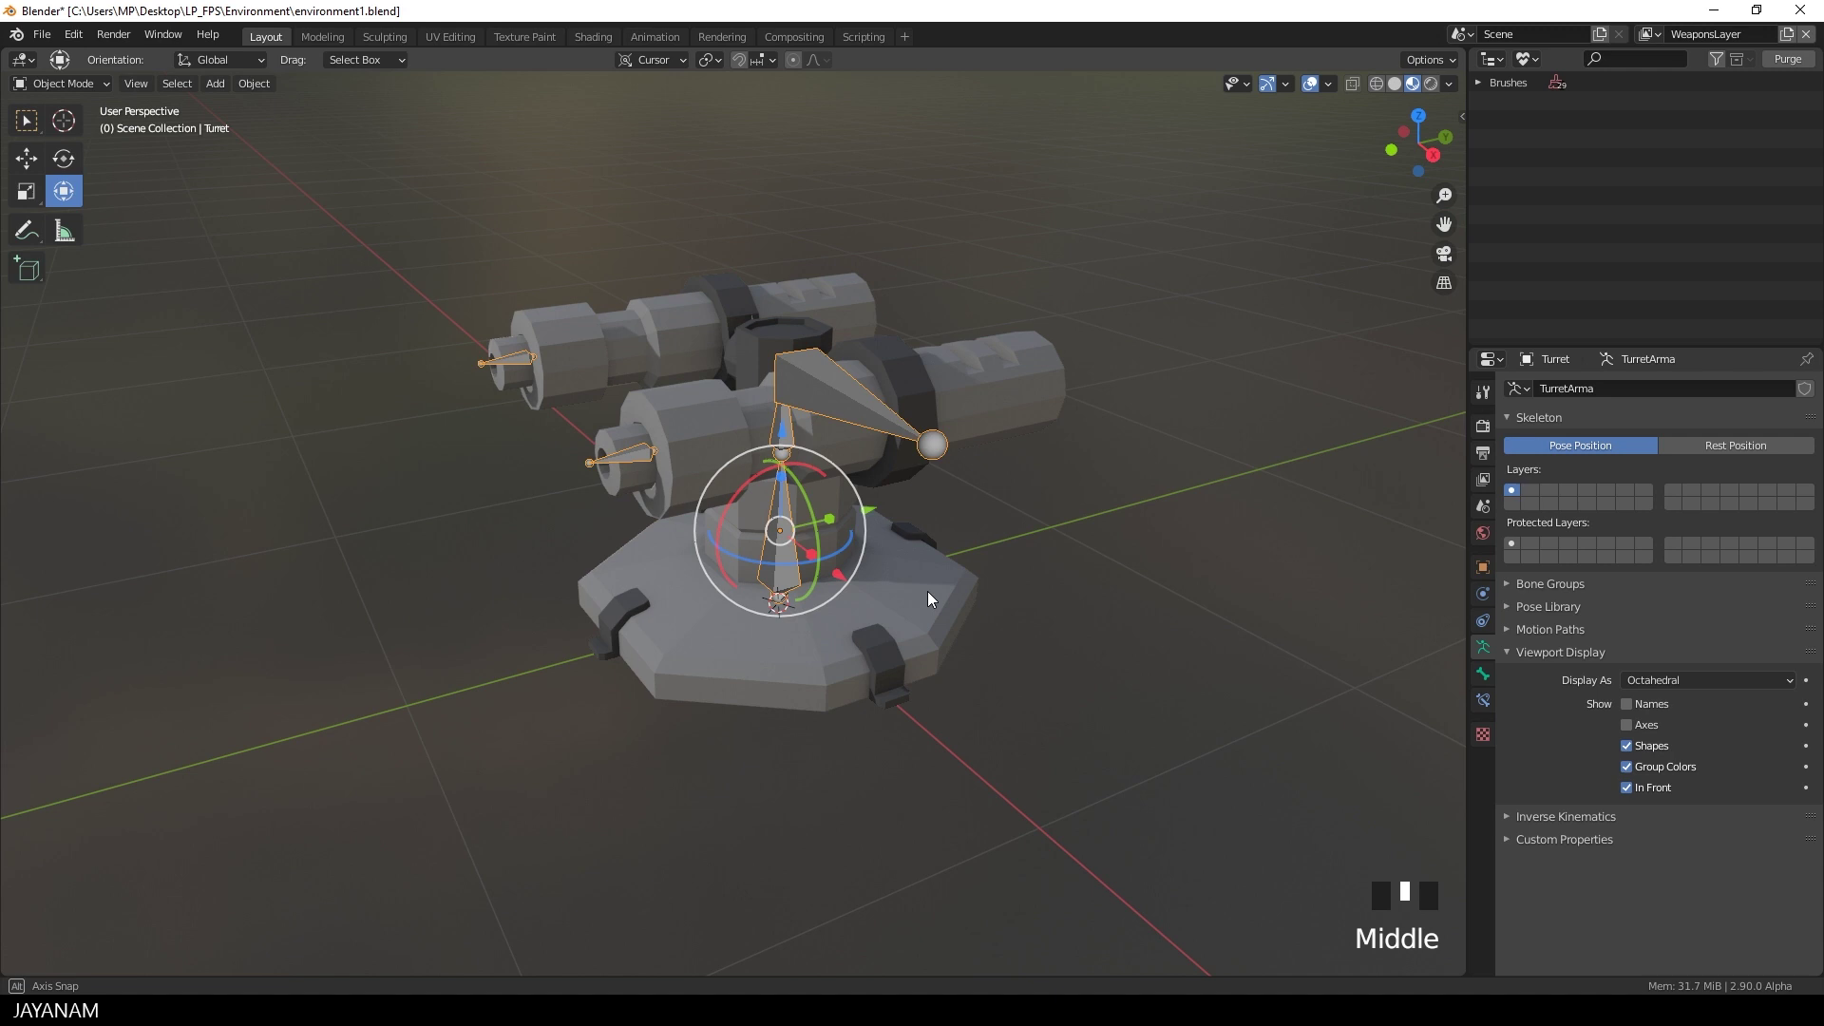
{"action": "mouse_move", "coordinate": [927, 591]}
{"action": "middle_mouse_down"}
{"action": "mouse_move", "coordinate": [1006, 592]}
{"action": "mouse_move", "coordinate": [955, 600]}
{"action": "middle_mouse_up"}
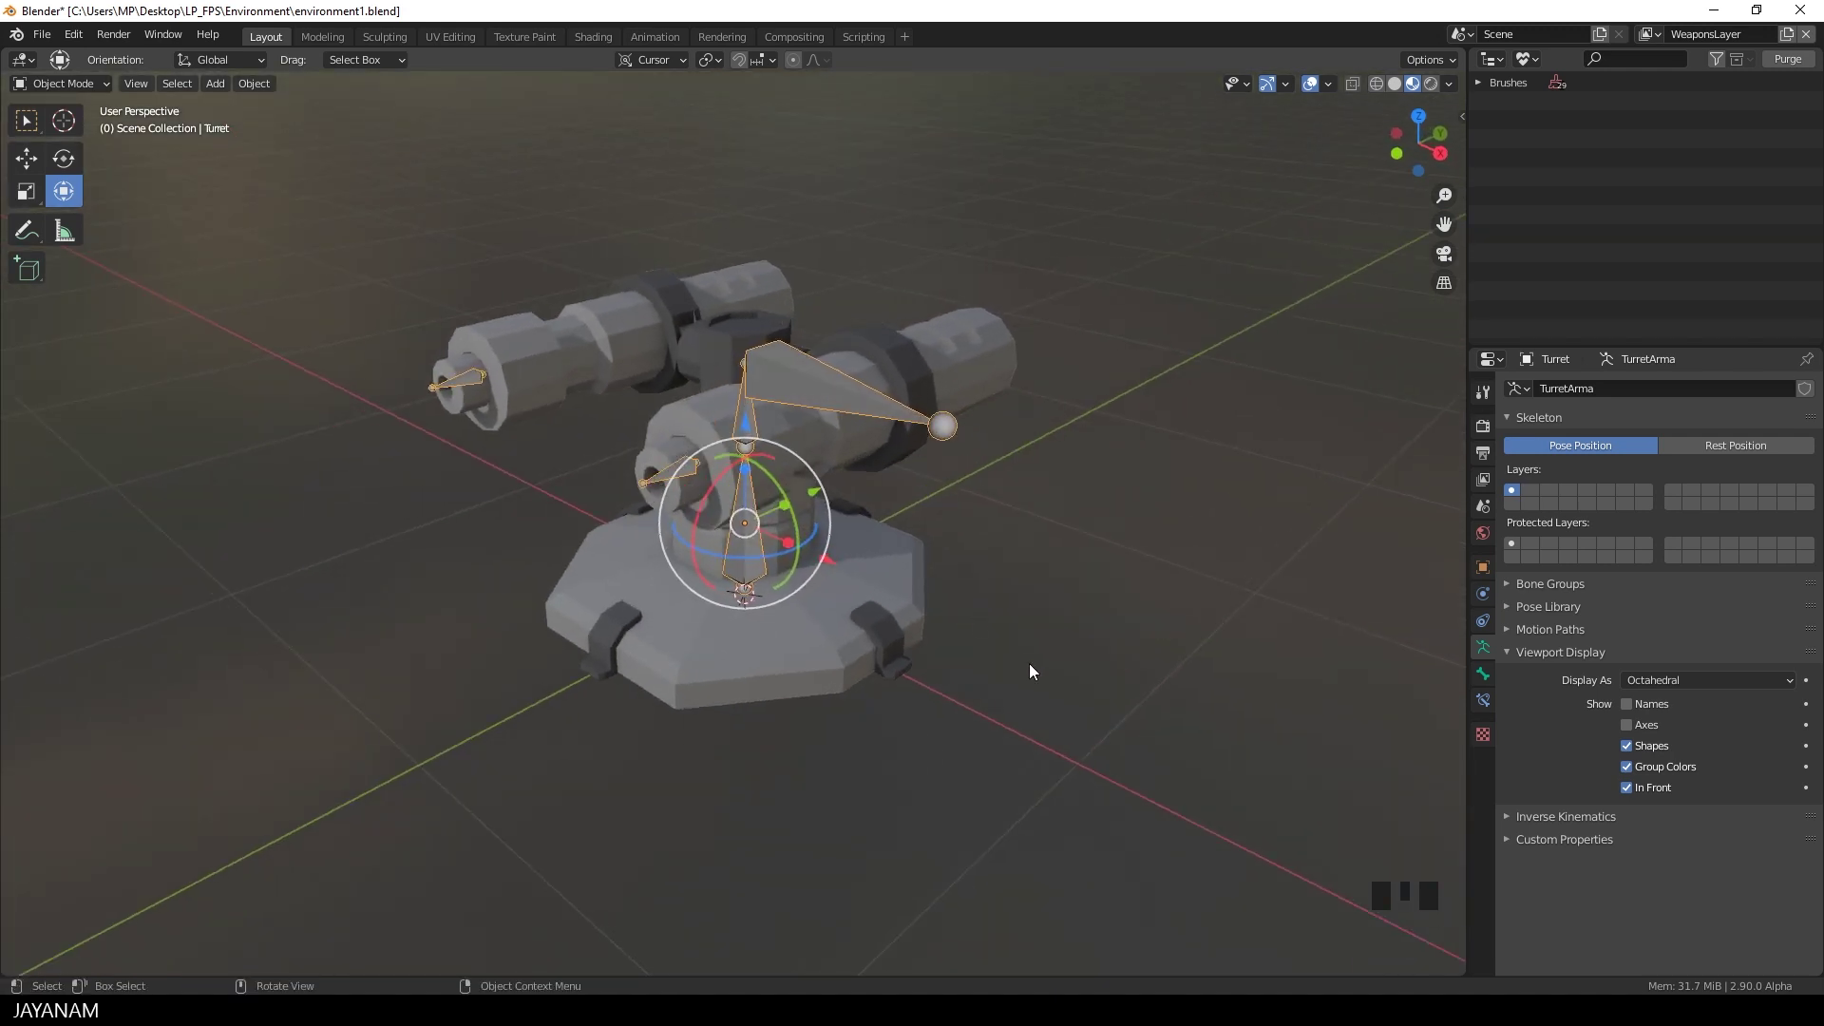
Split a new area below the 3D view and make it a Dope Sheet in Action Editor mode.
{"action": "left_click_drag", "start_coordinate": [16, 976], "coordinate": [21, 777]}
{"action": "left_click", "coordinate": [23, 791]}
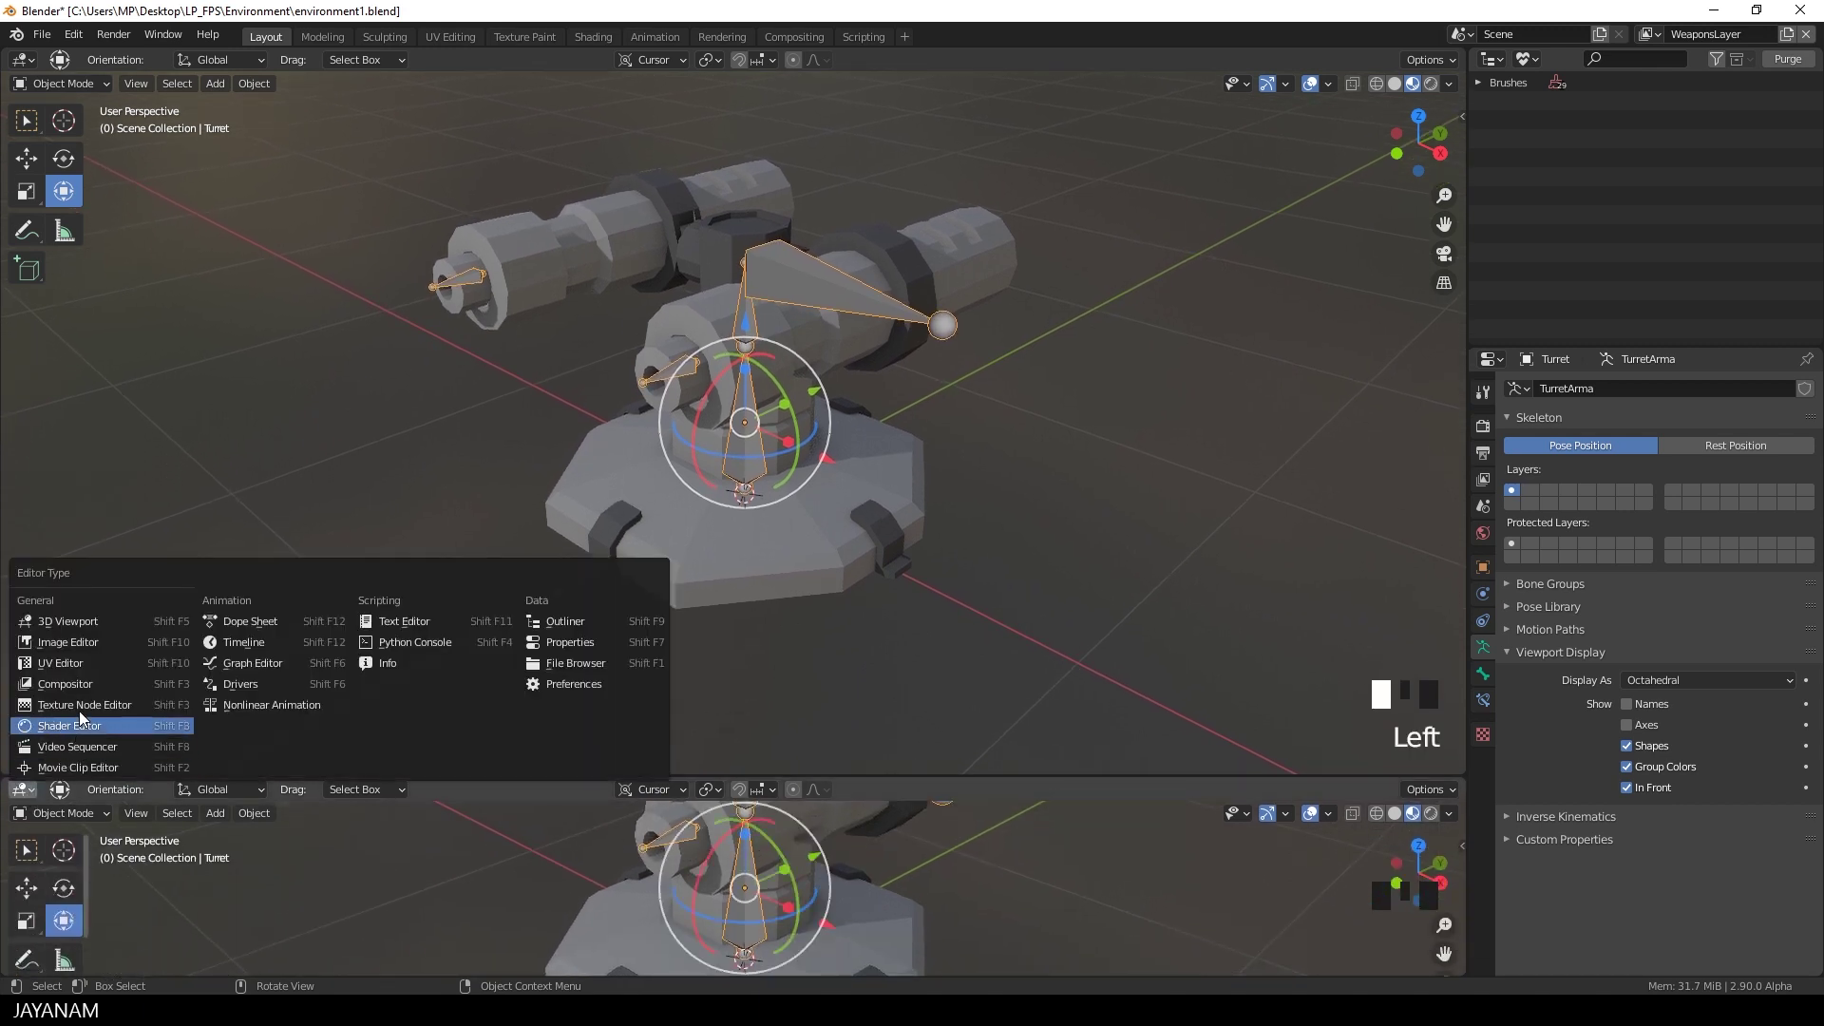
{"action": "left_click", "coordinate": [230, 621]}
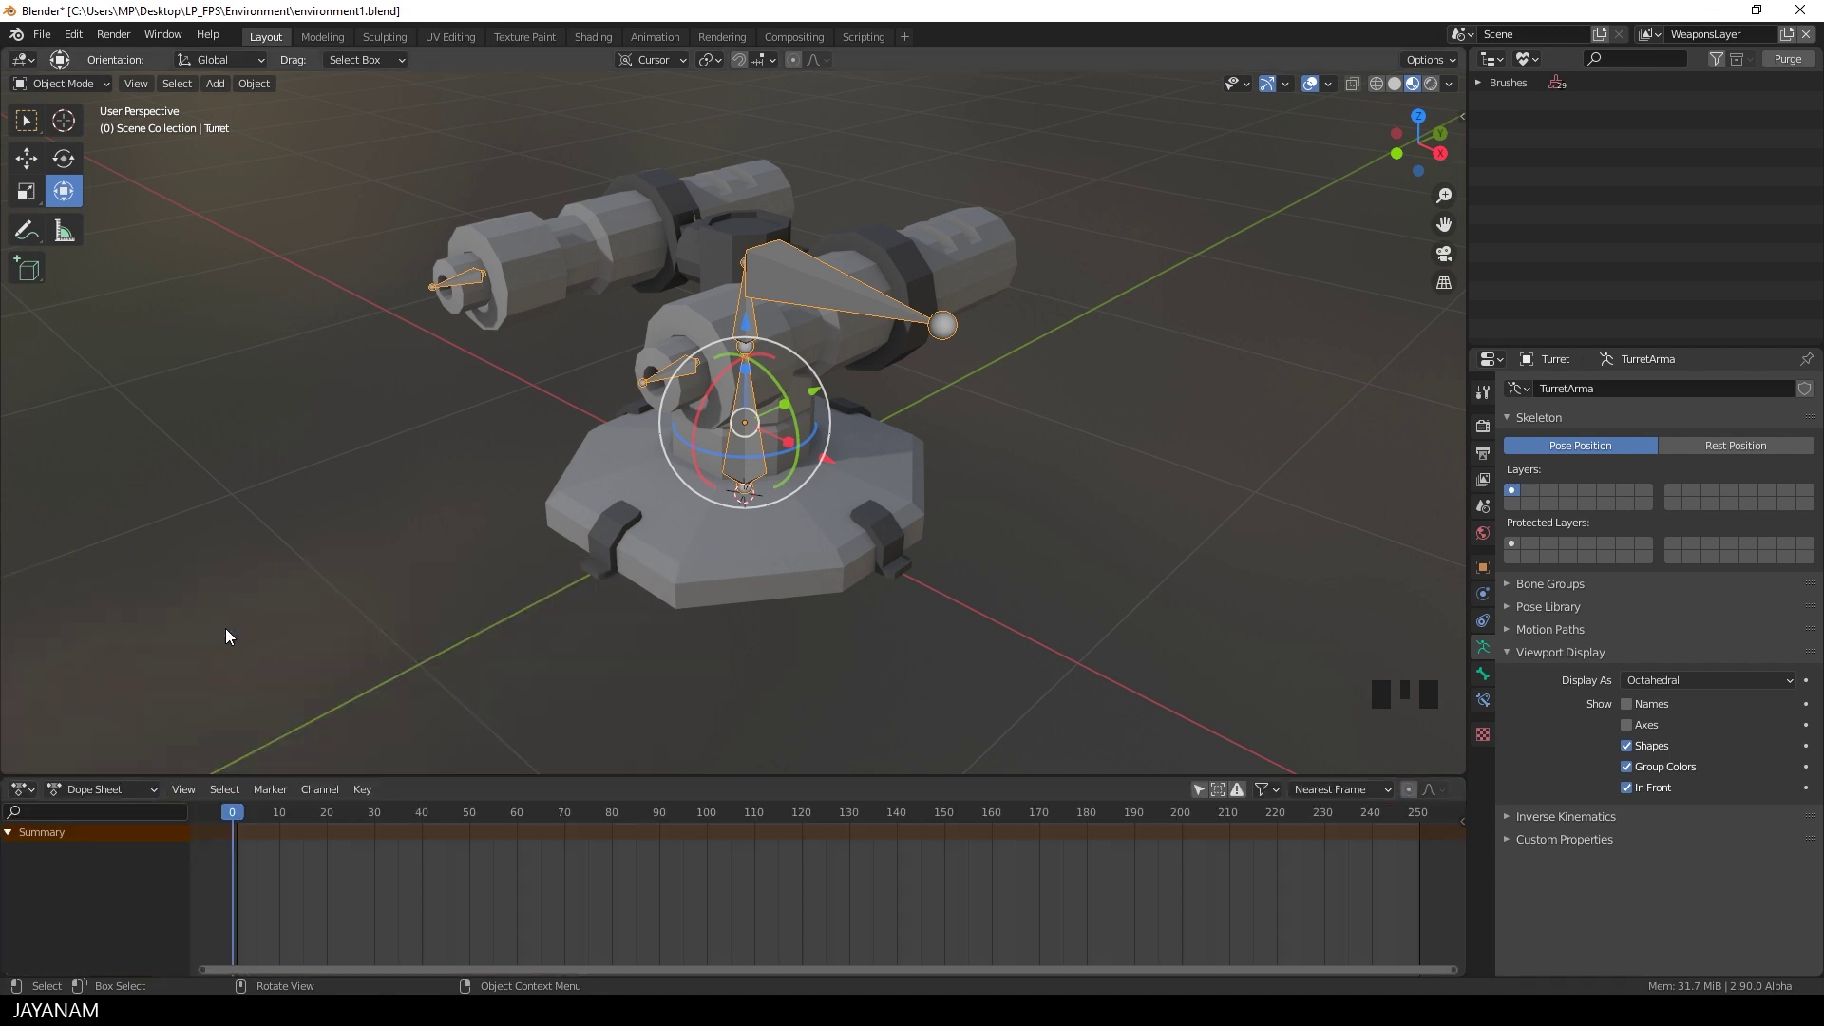
{"action": "left_click", "coordinate": [87, 783]}
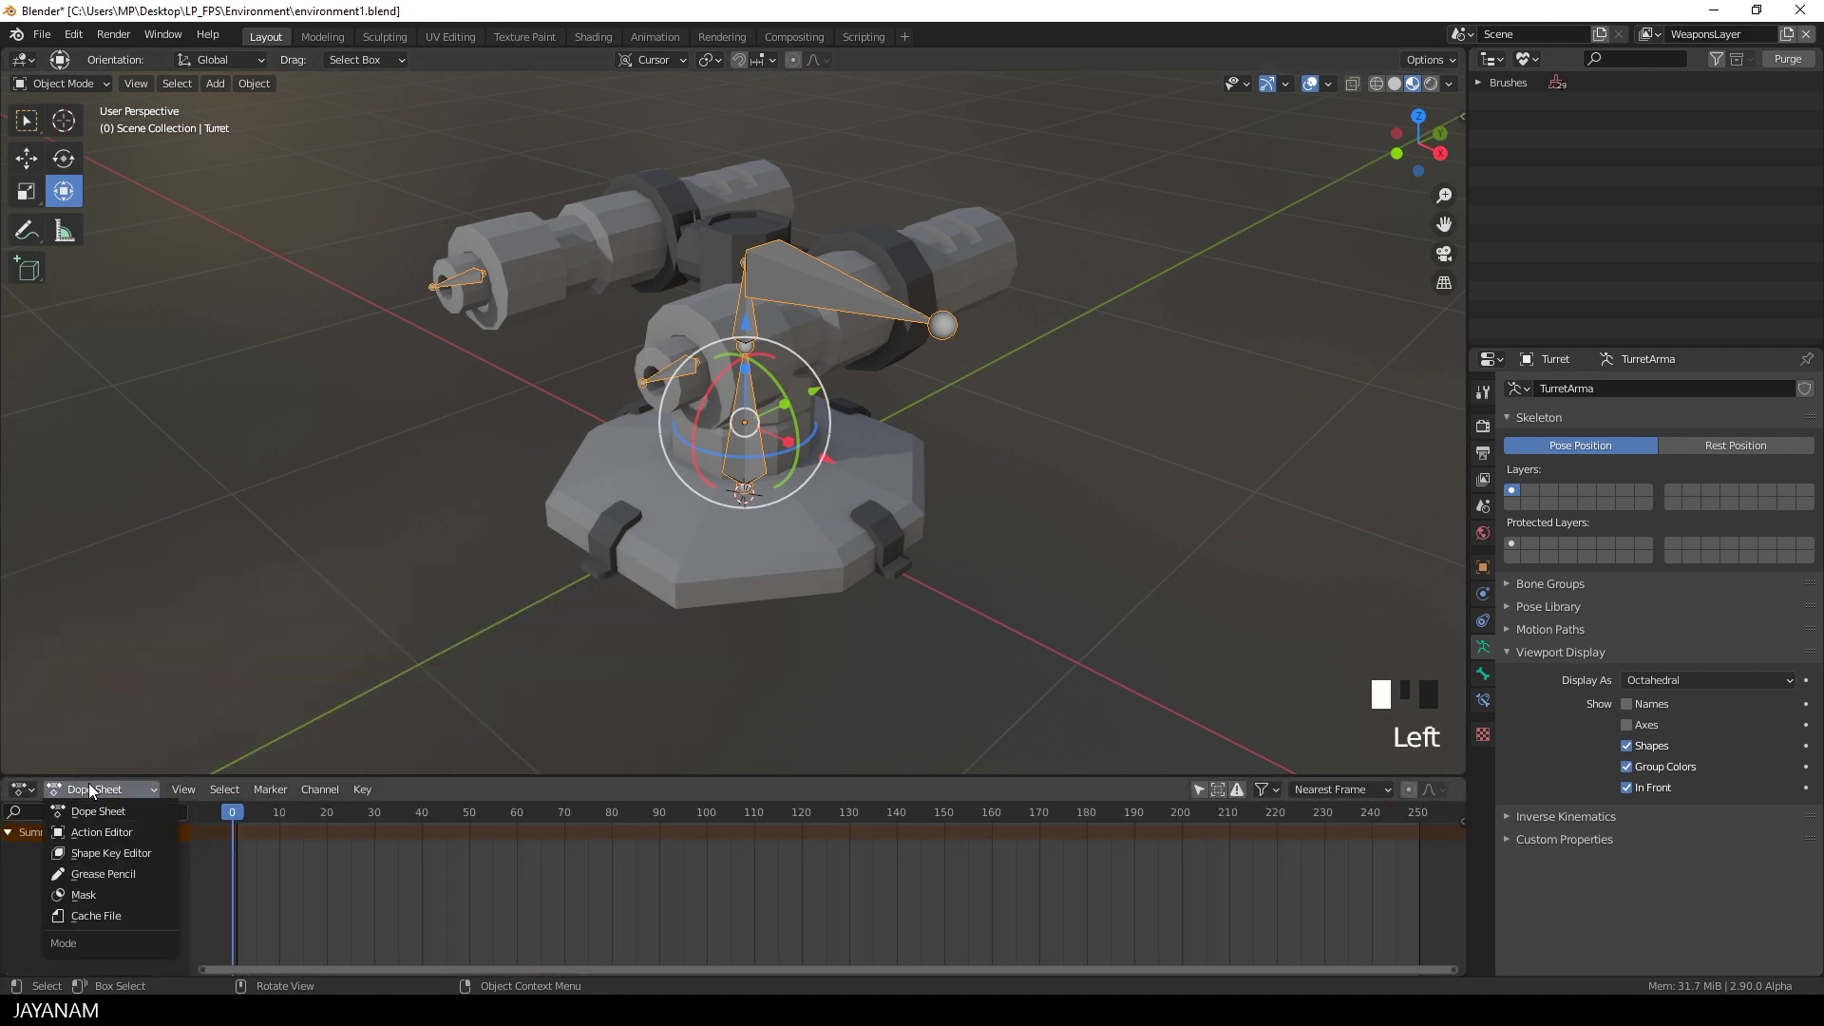
{"action": "left_click", "coordinate": [95, 832]}
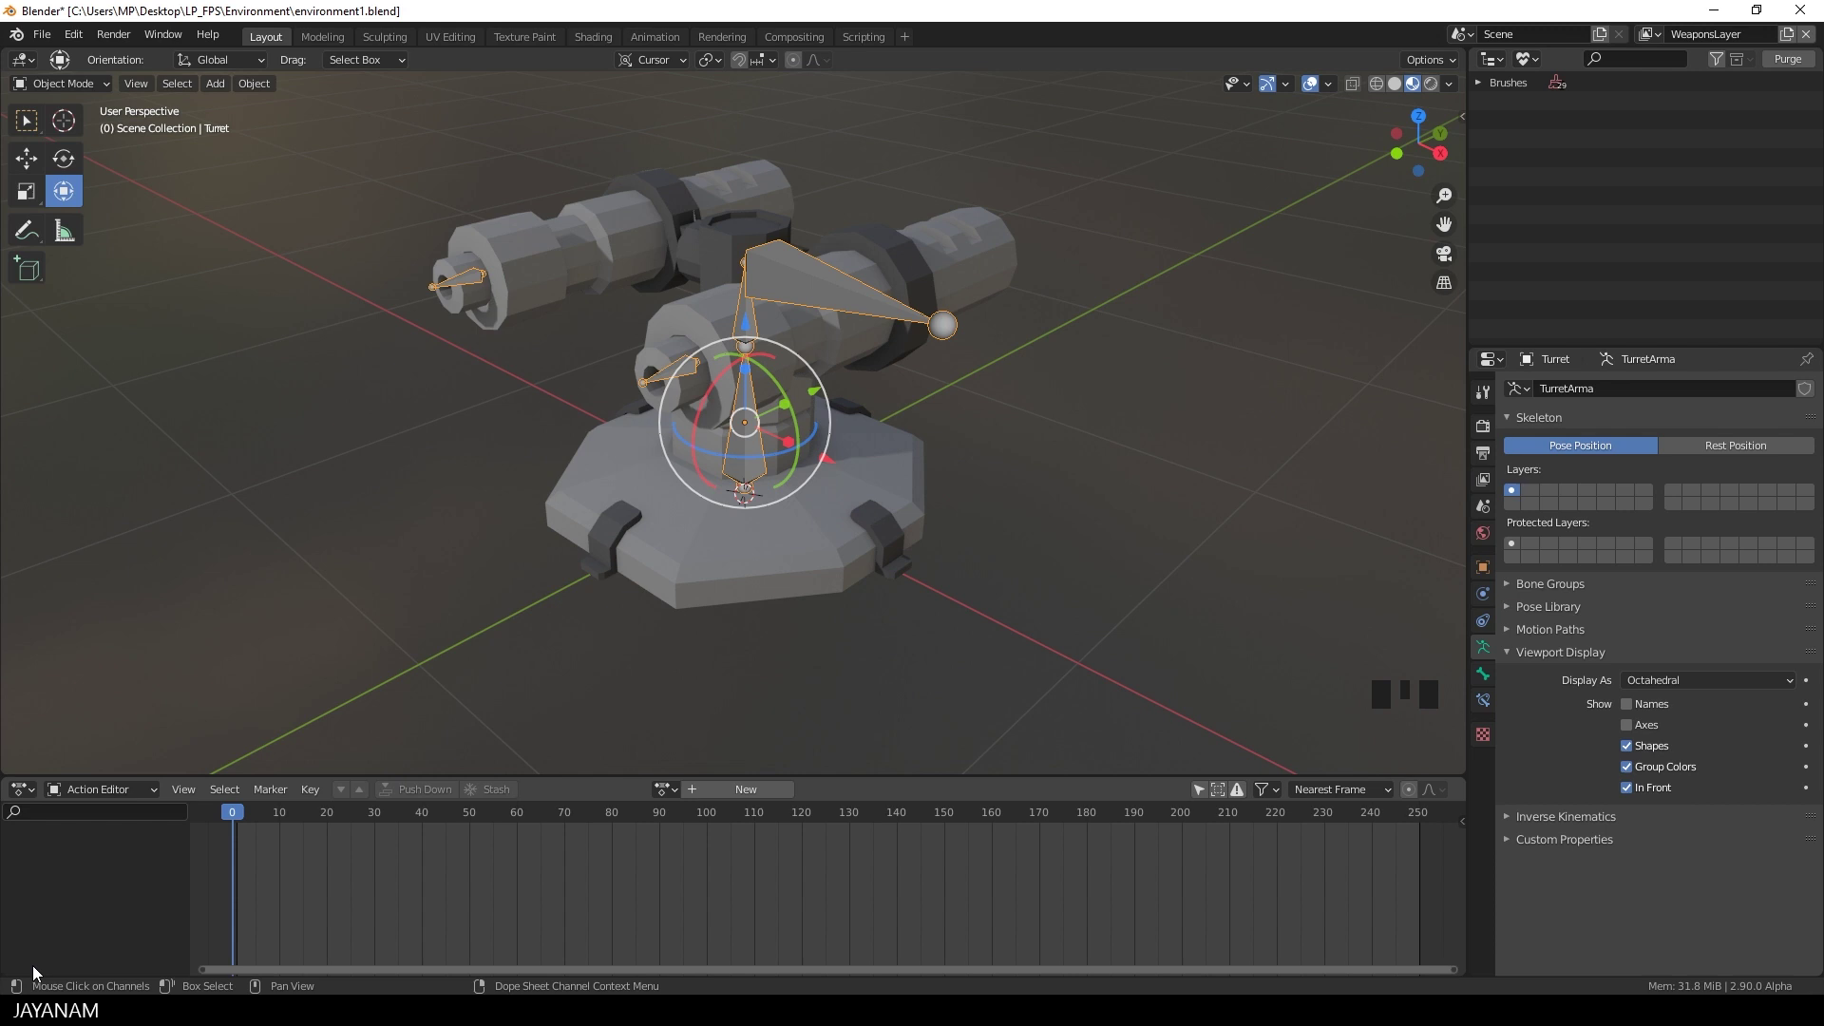
Split another strip below the Action Editor and turn it into a Timeline.
{"action": "left_click_drag", "start_coordinate": [4, 976], "coordinate": [12, 943]}
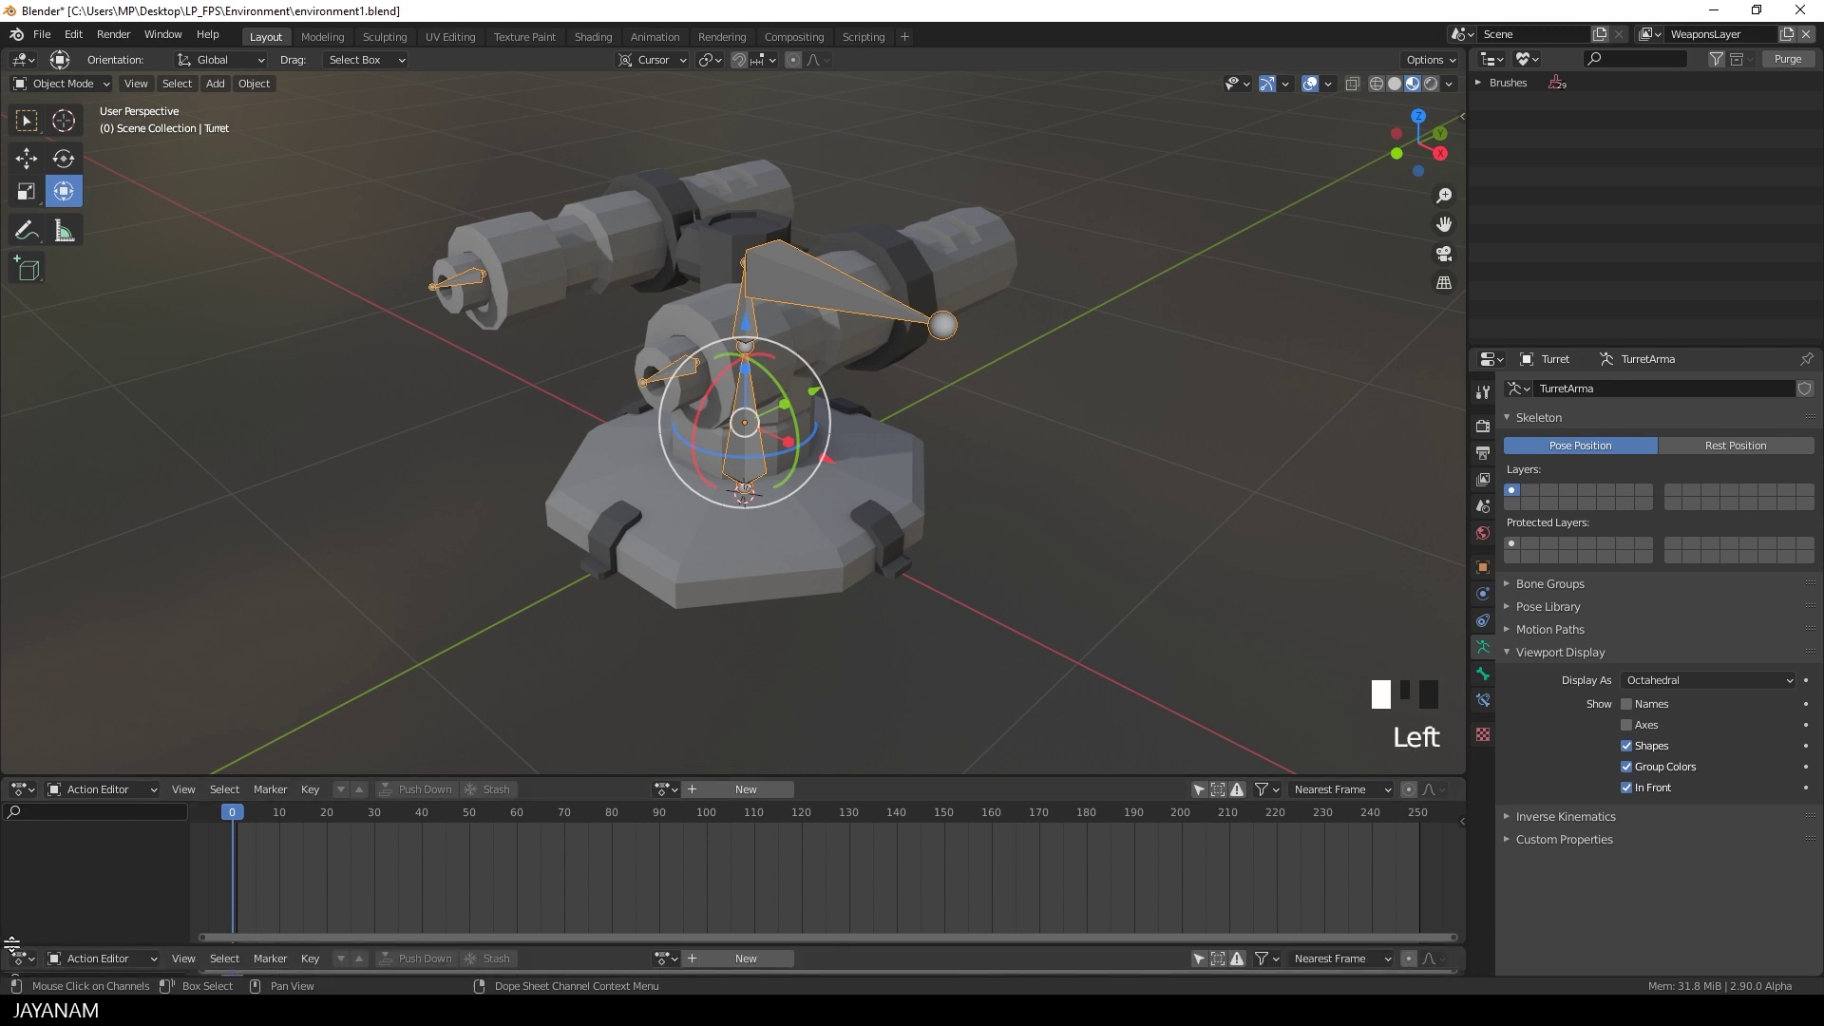
{"action": "left_click", "coordinate": [20, 958]}
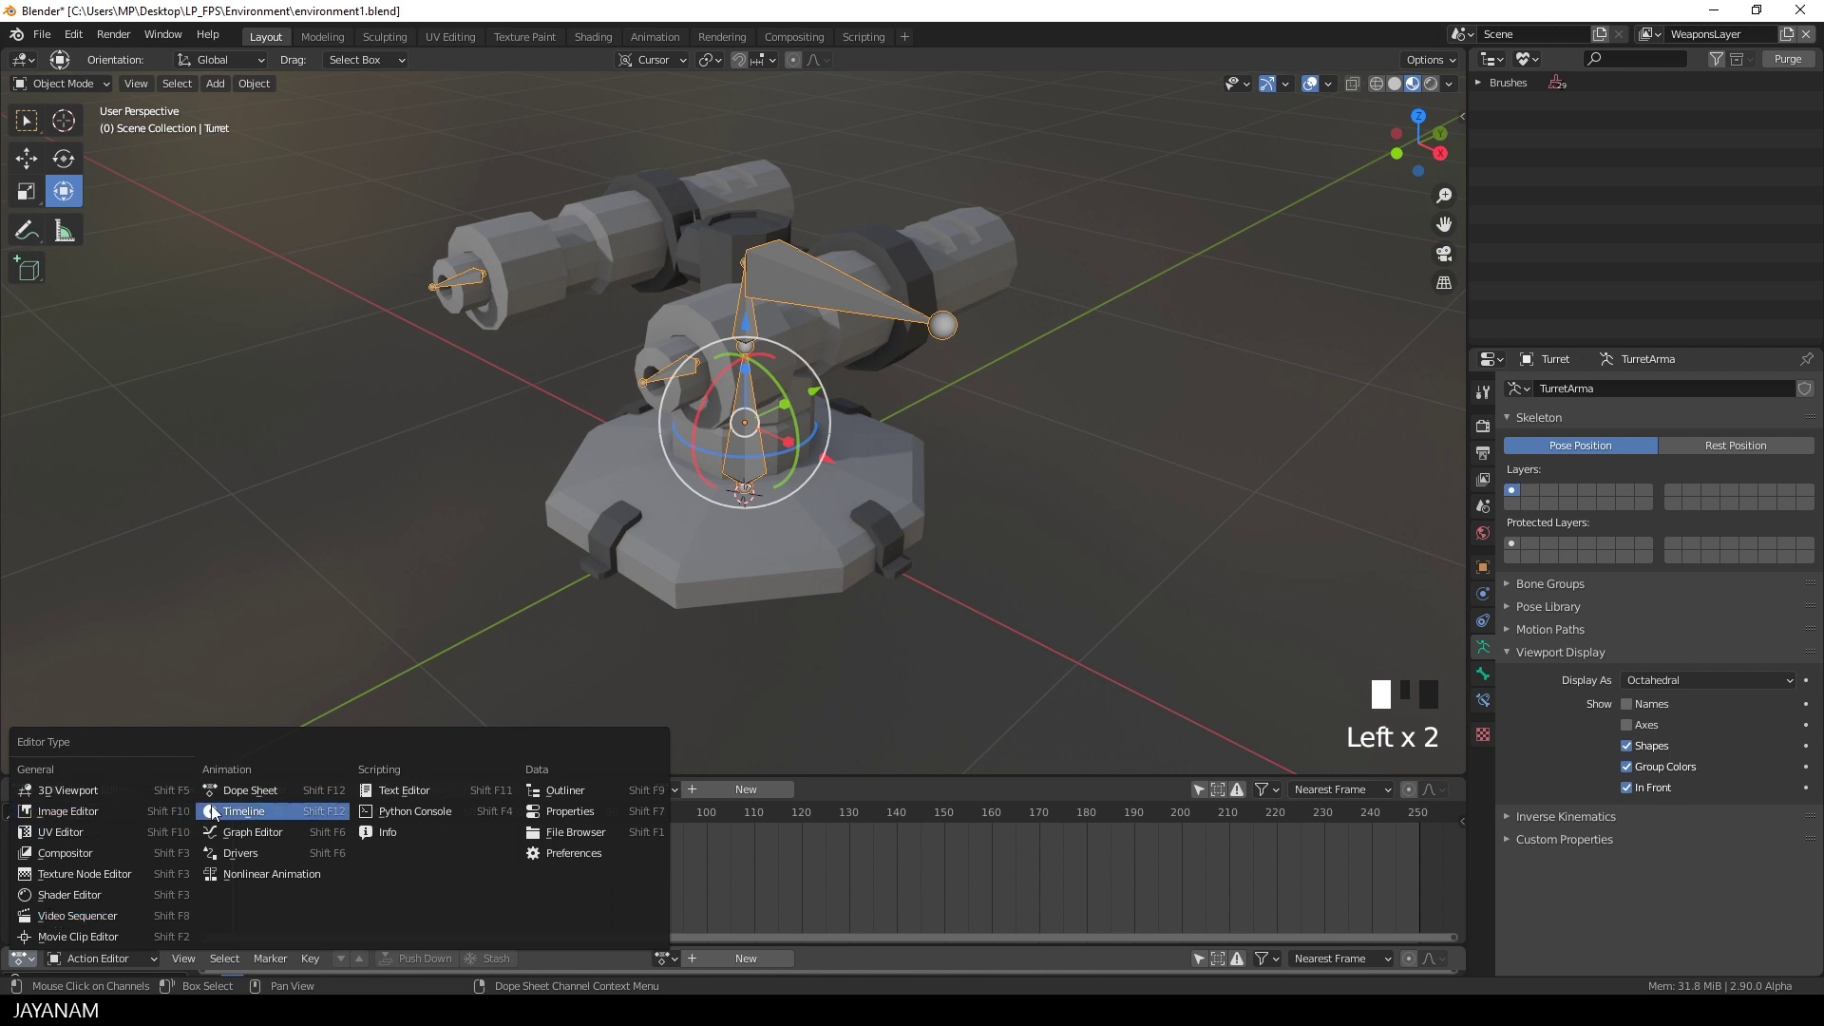
{"action": "left_click", "coordinate": [214, 810]}
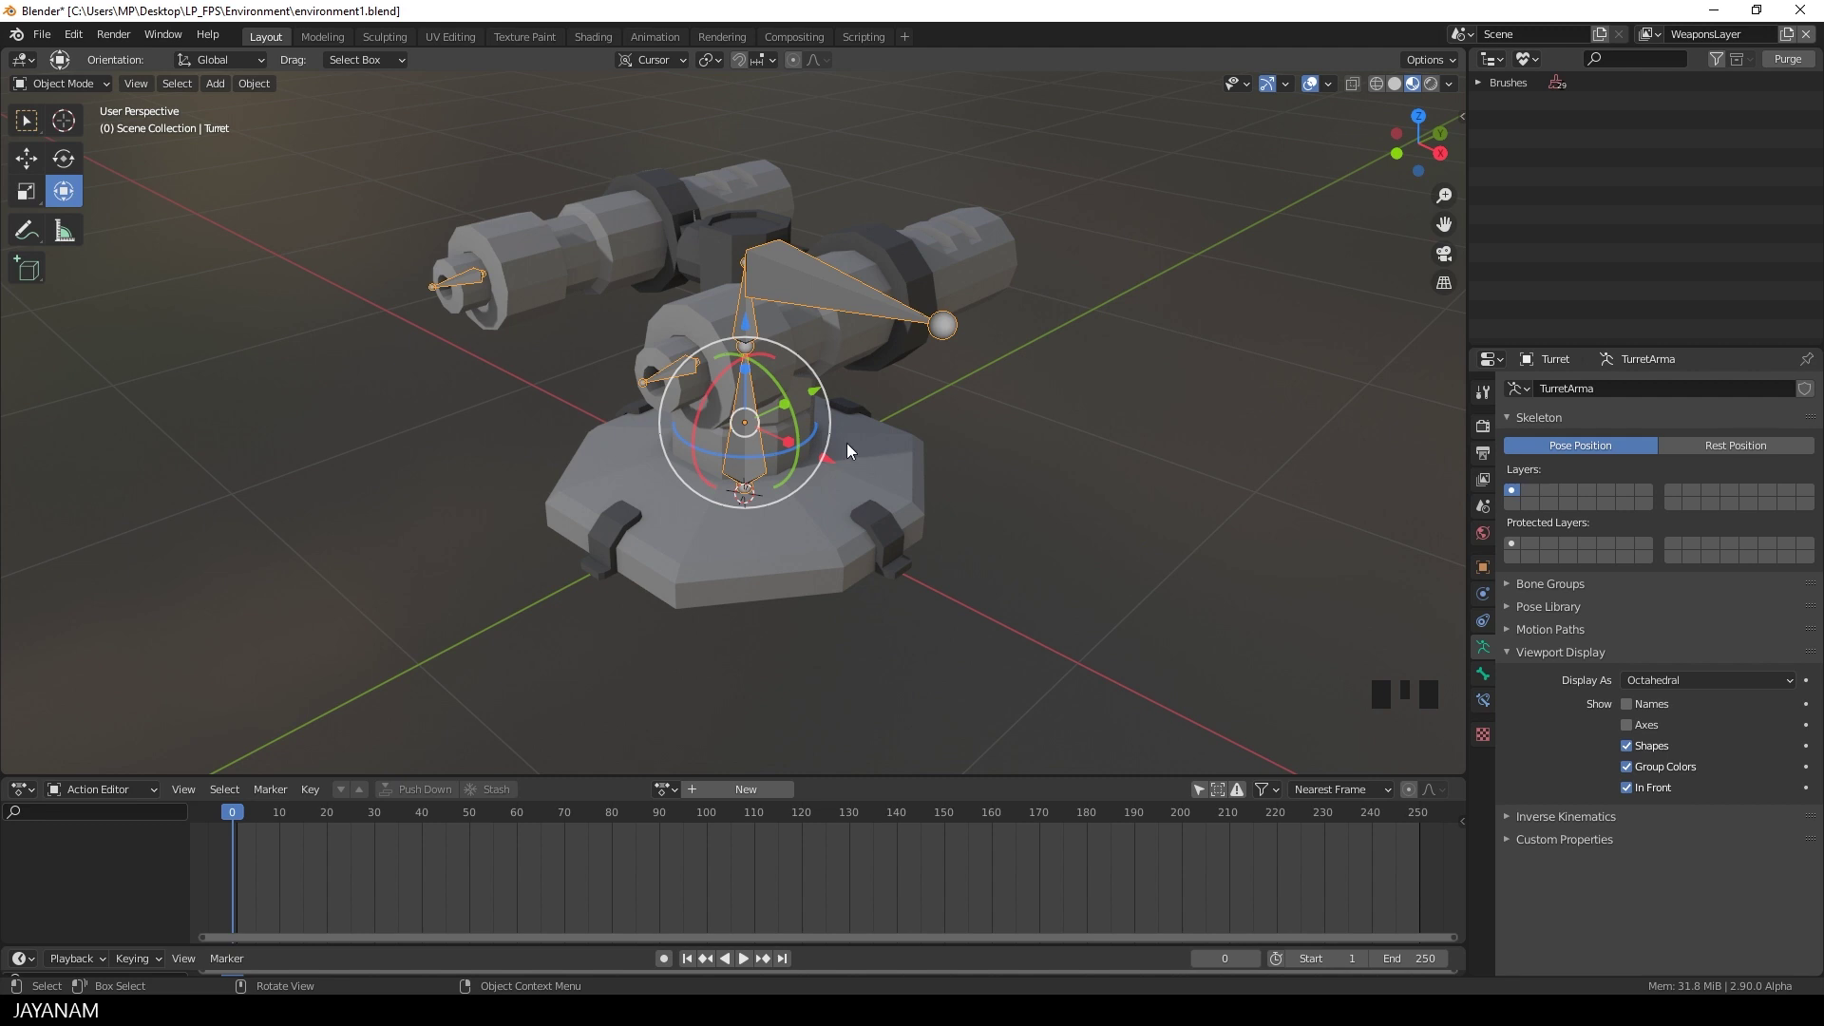
Put the armature in Pose Mode, test-rotate the root and rotate.h bones, and undo the tilt.
{"action": "left_click", "coordinate": [72, 82]}
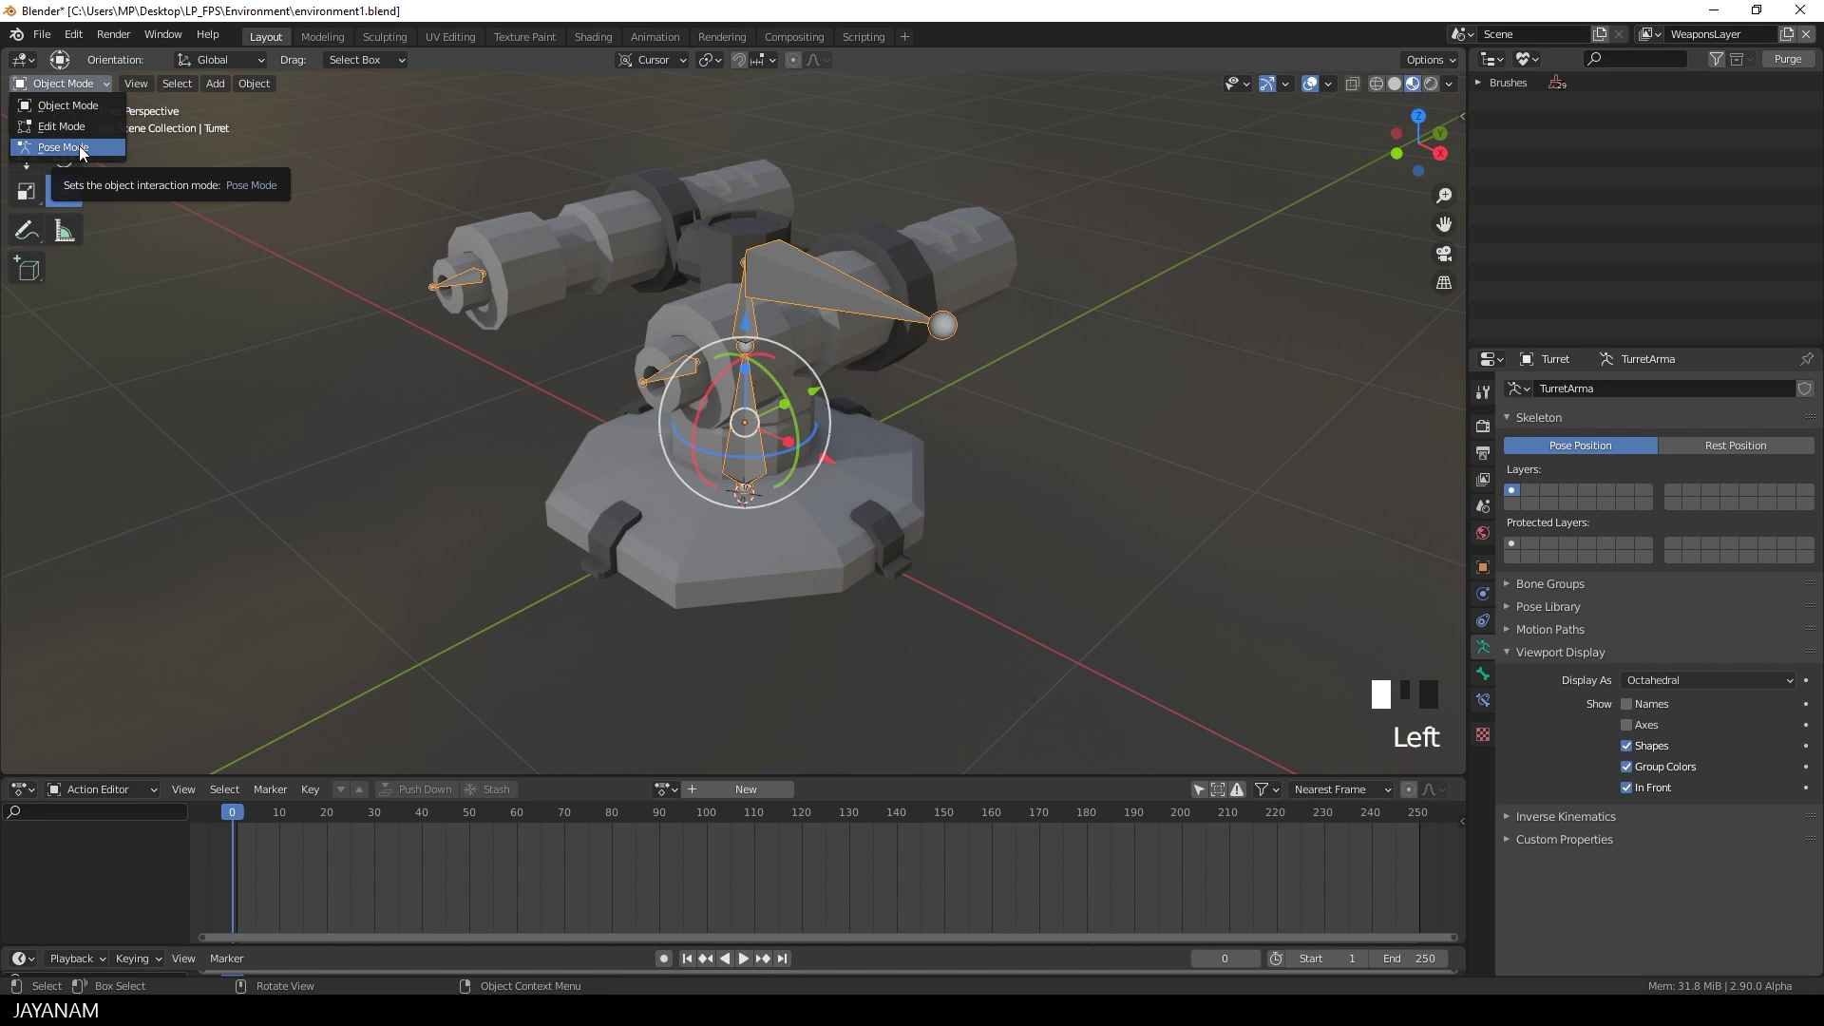
{"action": "key", "text": "ctrl+Tab"}
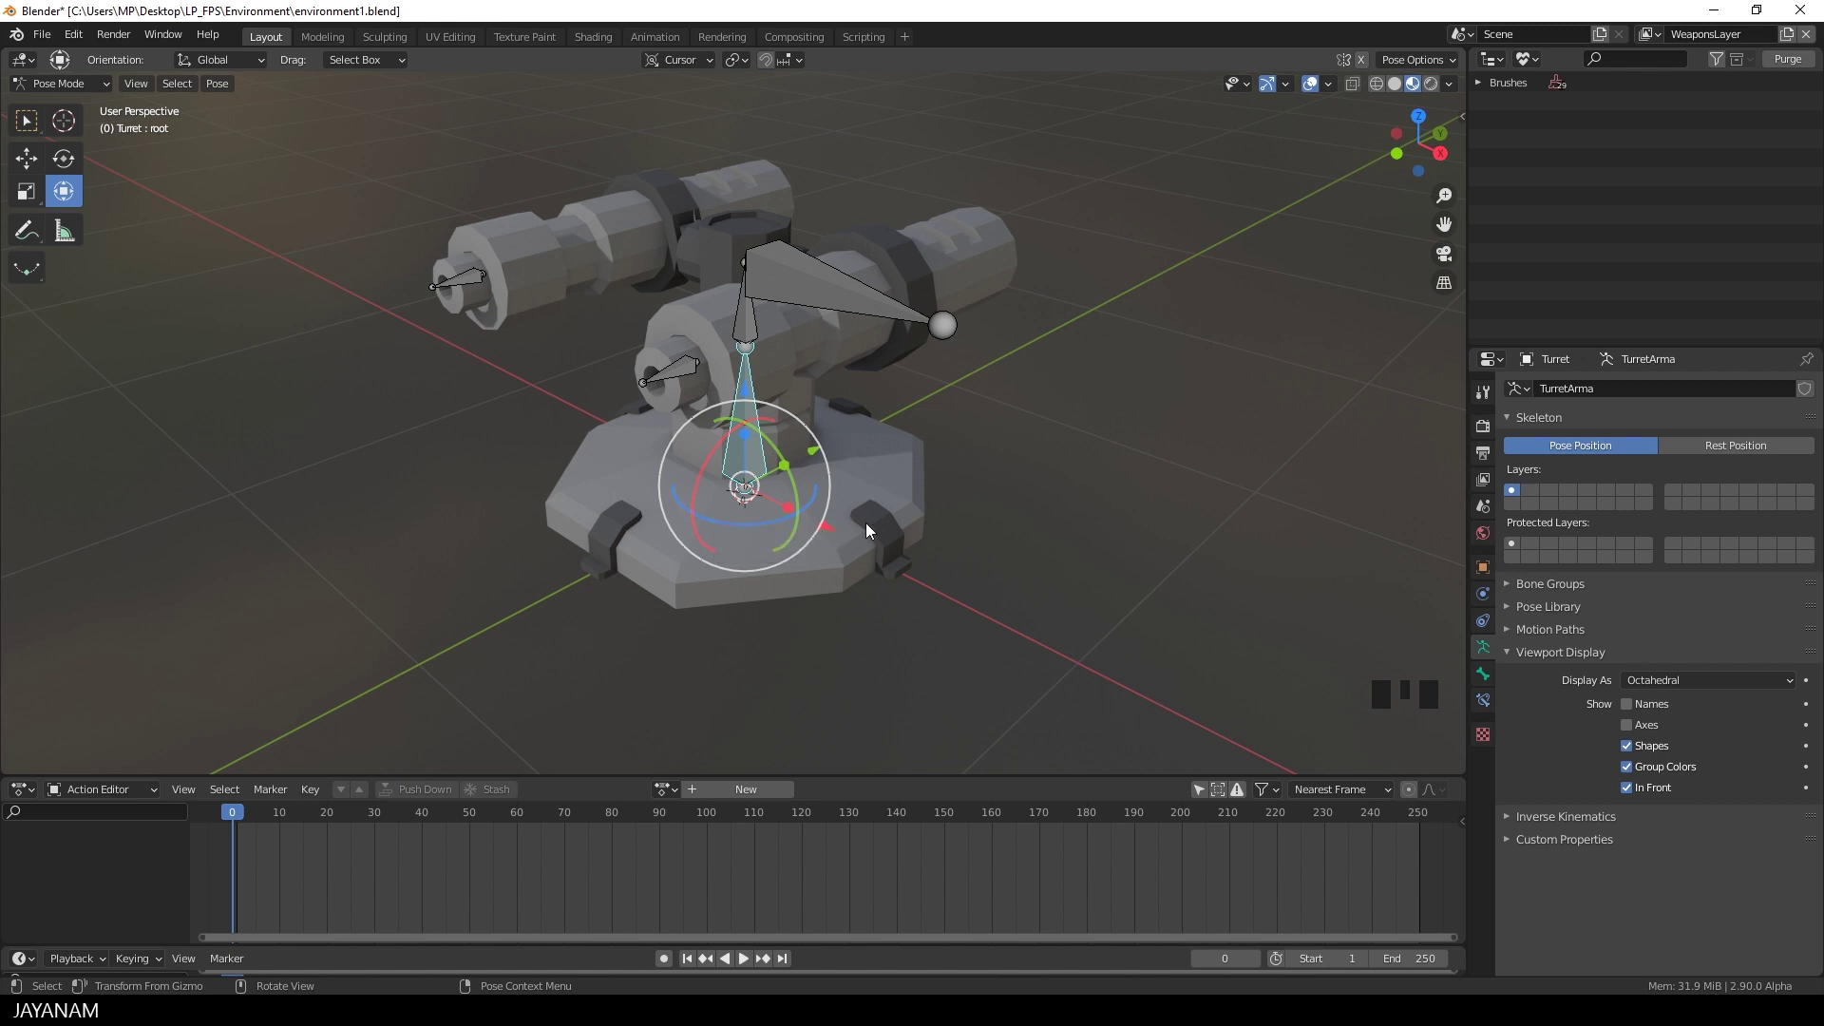
{"action": "mouse_move", "coordinate": [865, 522]}
{"action": "middle_mouse_down"}
{"action": "mouse_move", "coordinate": [954, 526]}
{"action": "mouse_move", "coordinate": [893, 532]}
{"action": "middle_mouse_up"}
{"action": "key", "text": "r"}
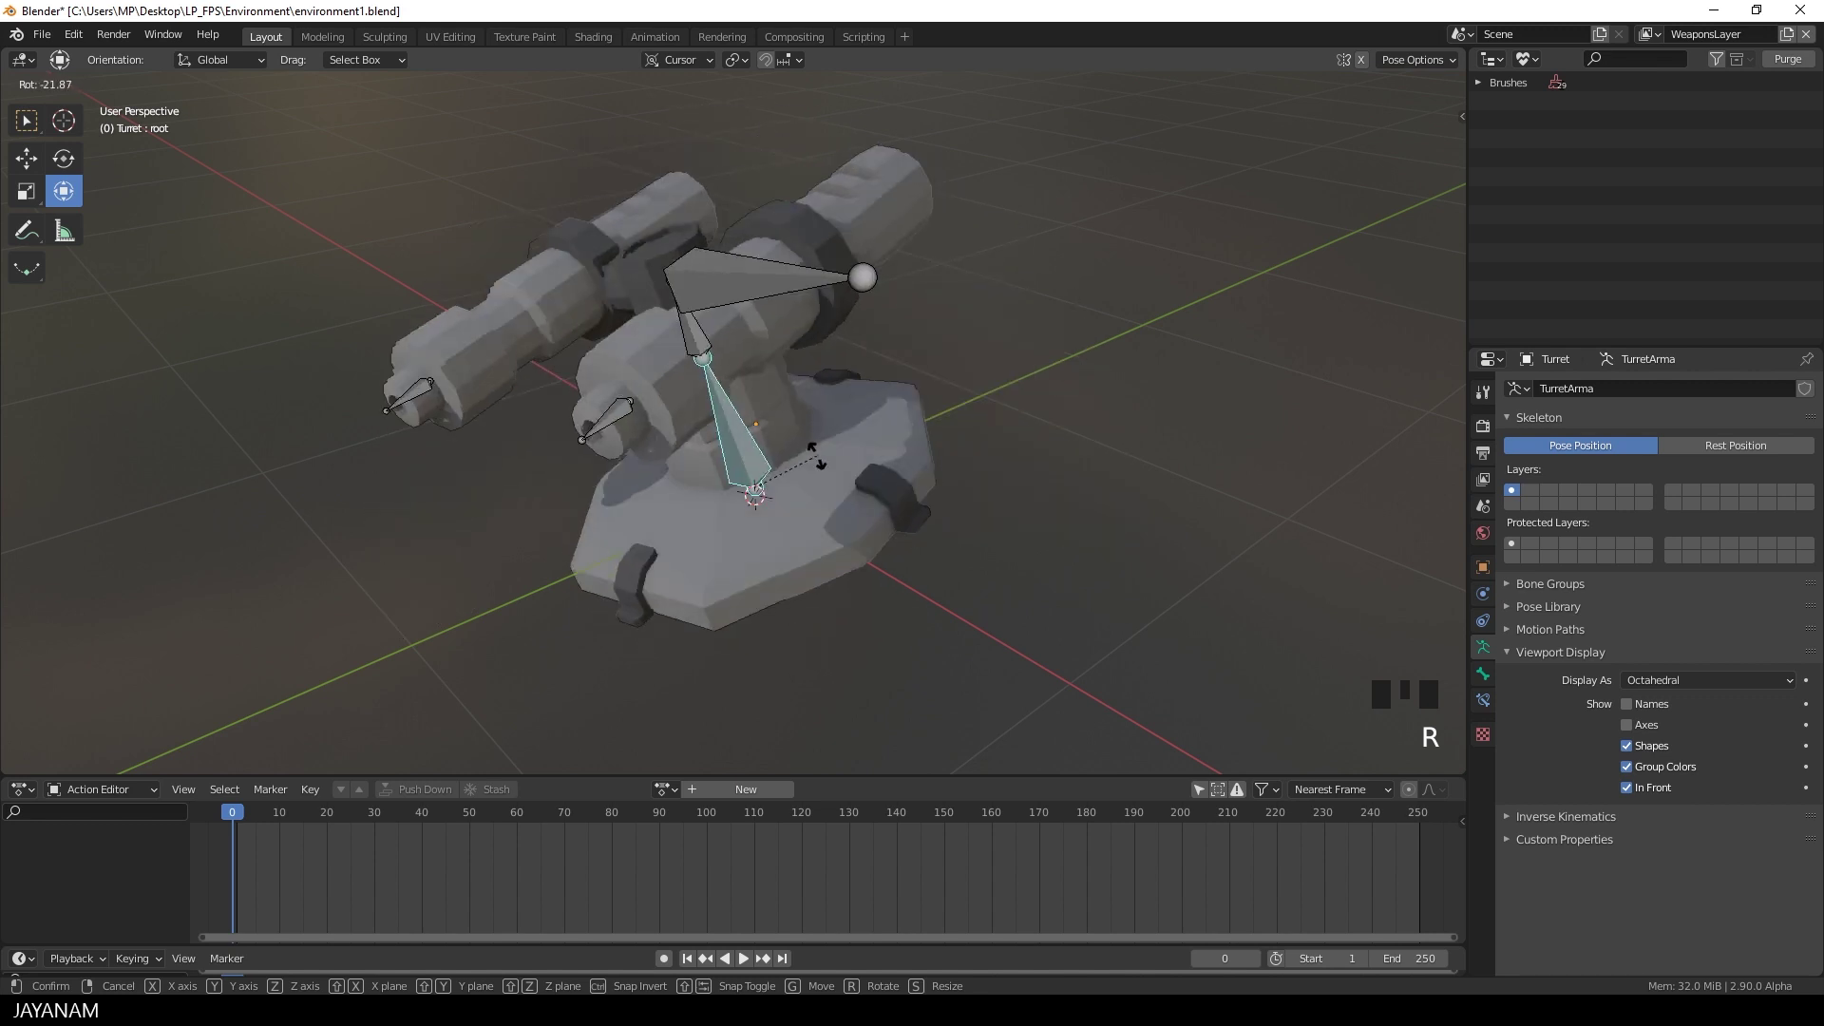
{"action": "left_click", "coordinate": [804, 501]}
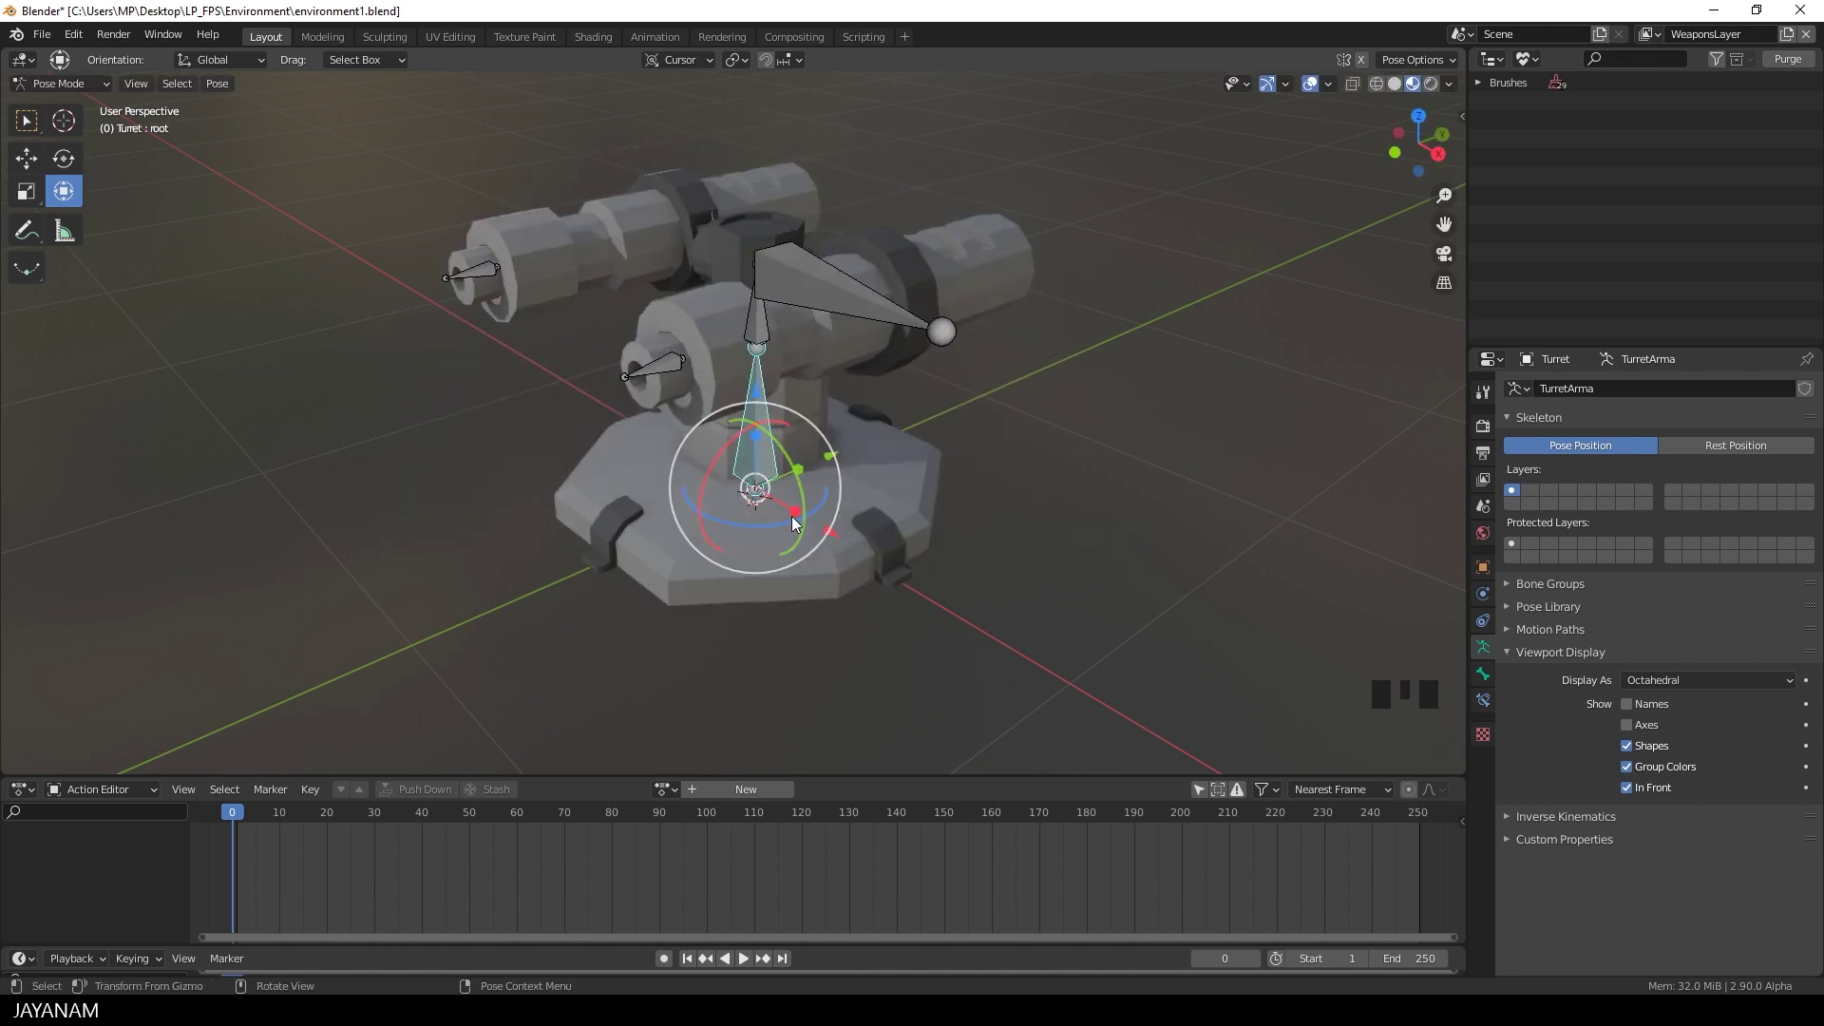
{"action": "middle_click_drag", "start_coordinate": [794, 522], "coordinate": [790, 361]}
{"action": "left_click", "coordinate": [815, 294]}
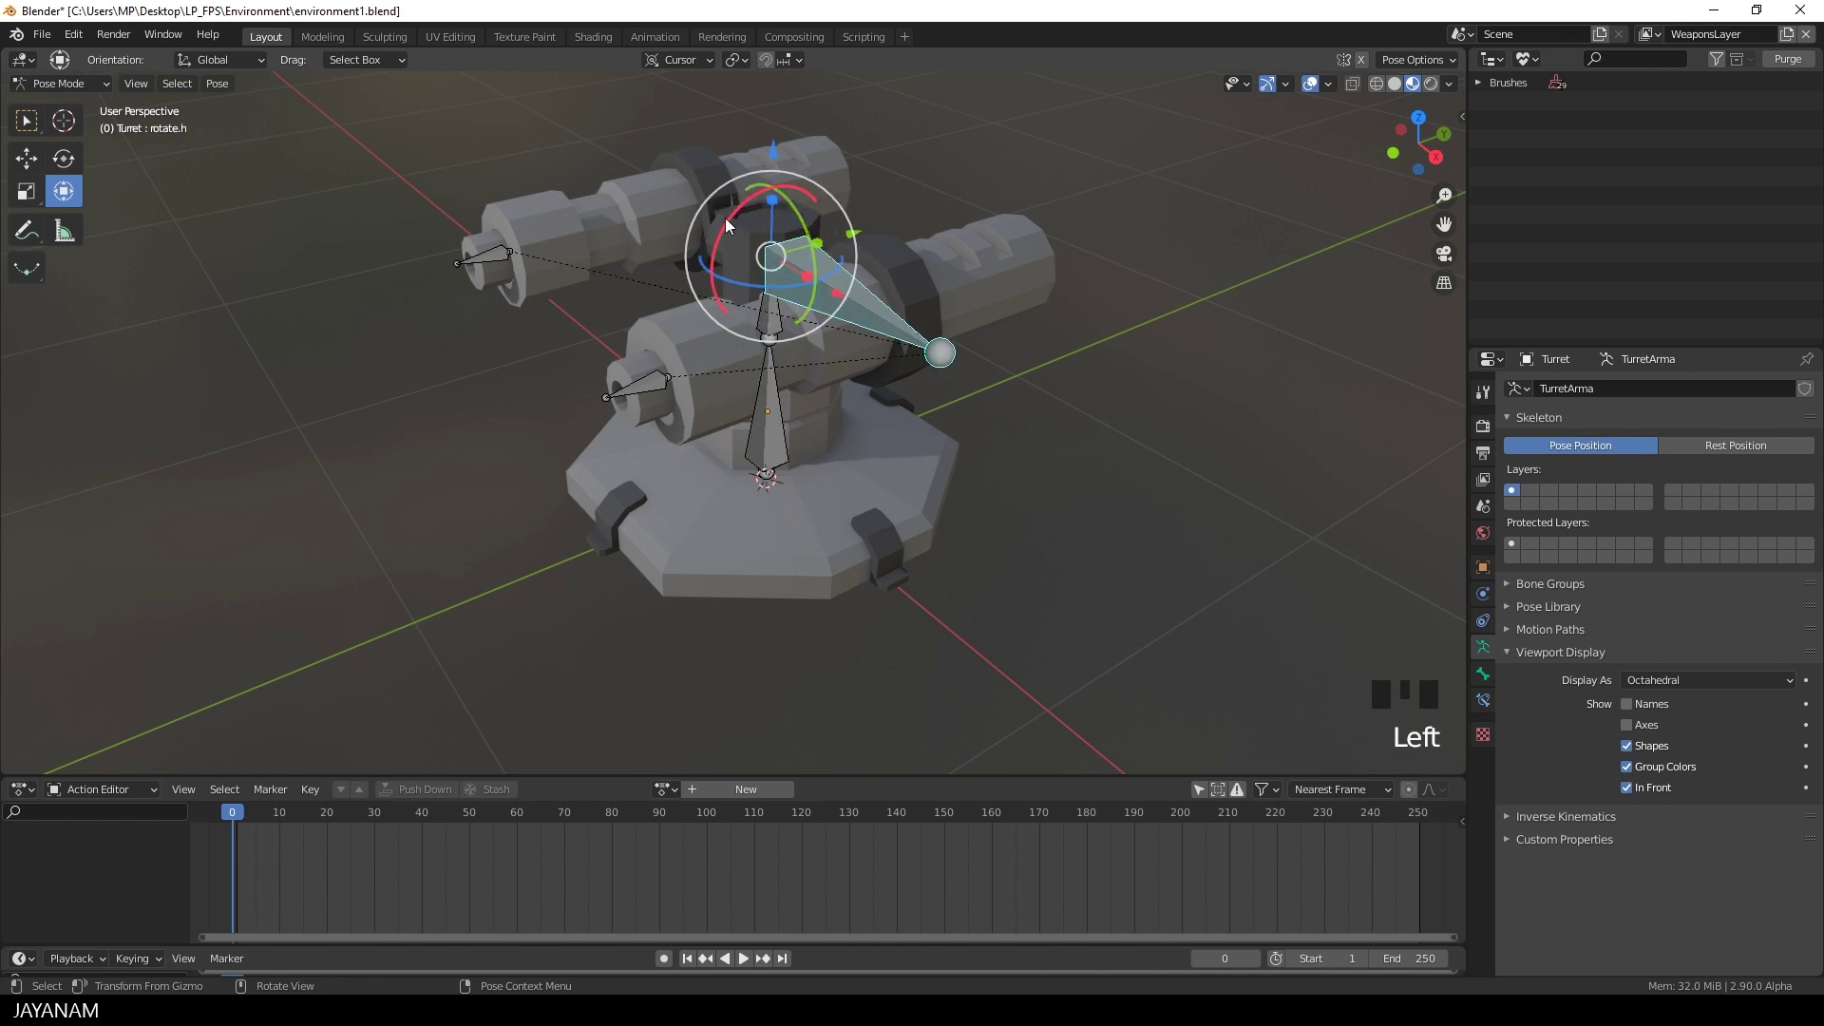
{"action": "left_click_drag", "start_coordinate": [725, 220], "coordinate": [755, 215]}
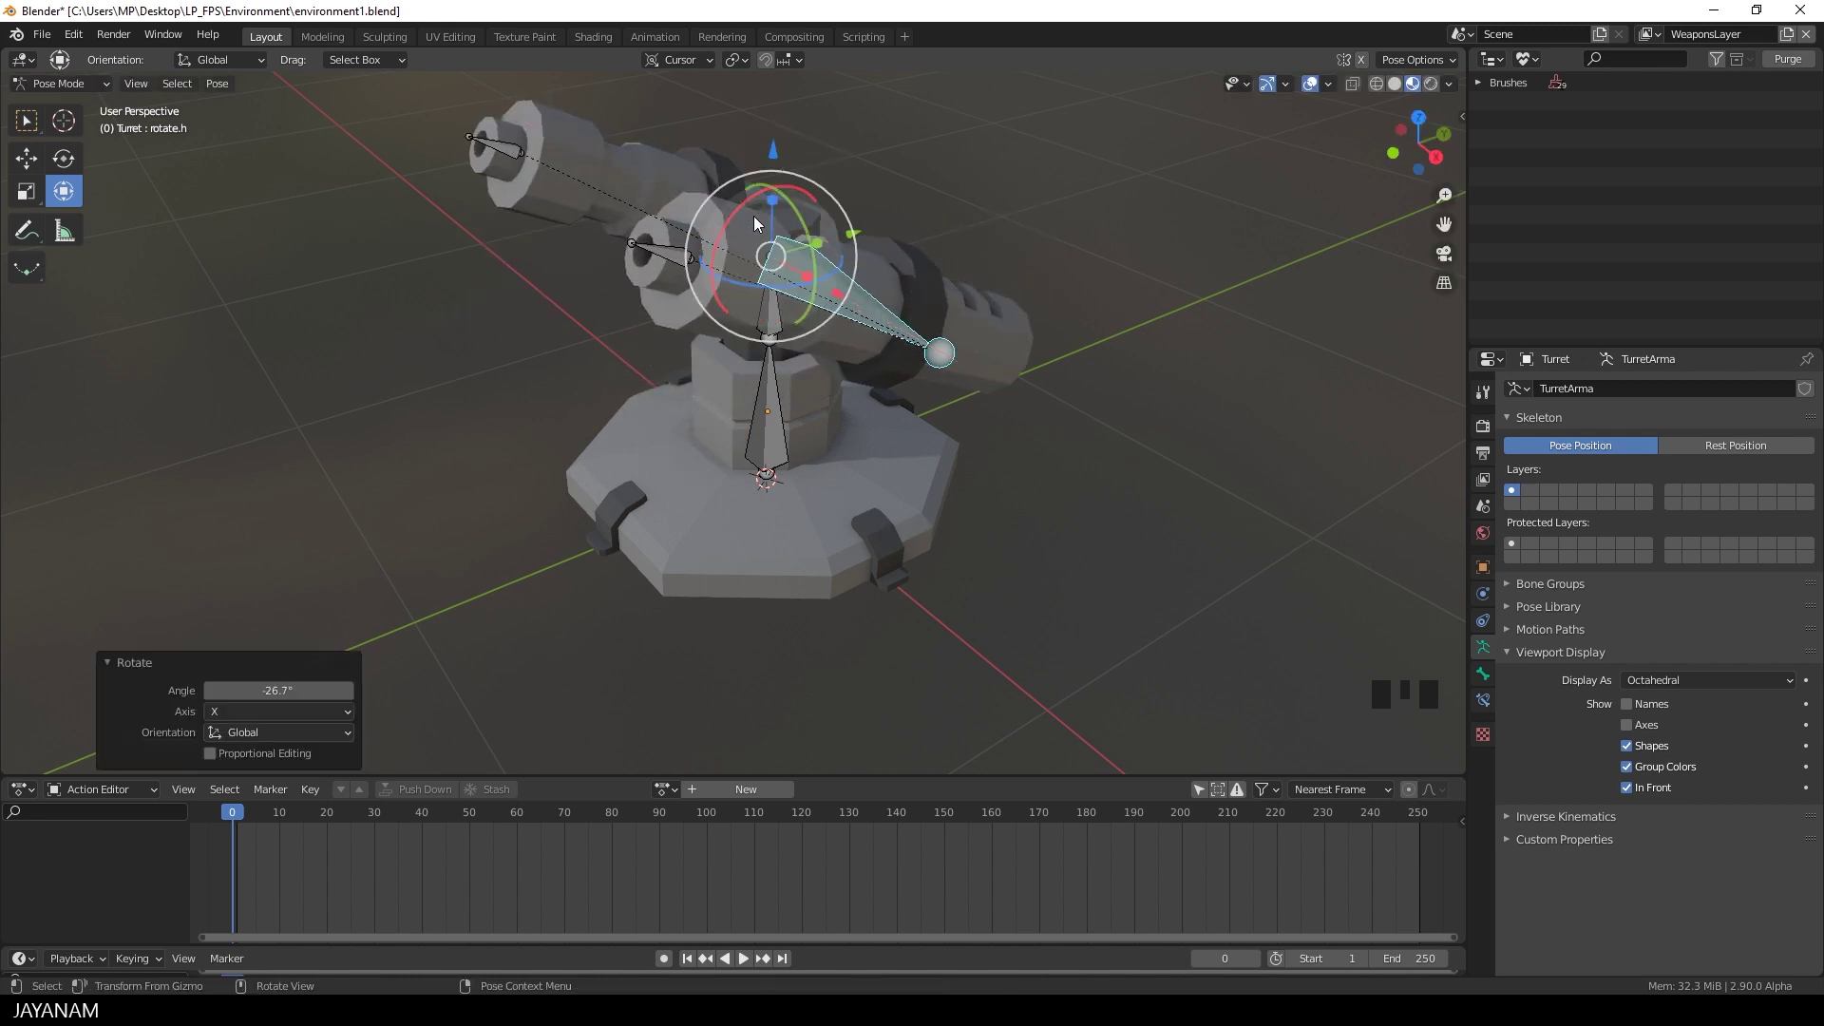
{"action": "key", "text": "ctrl+z"}
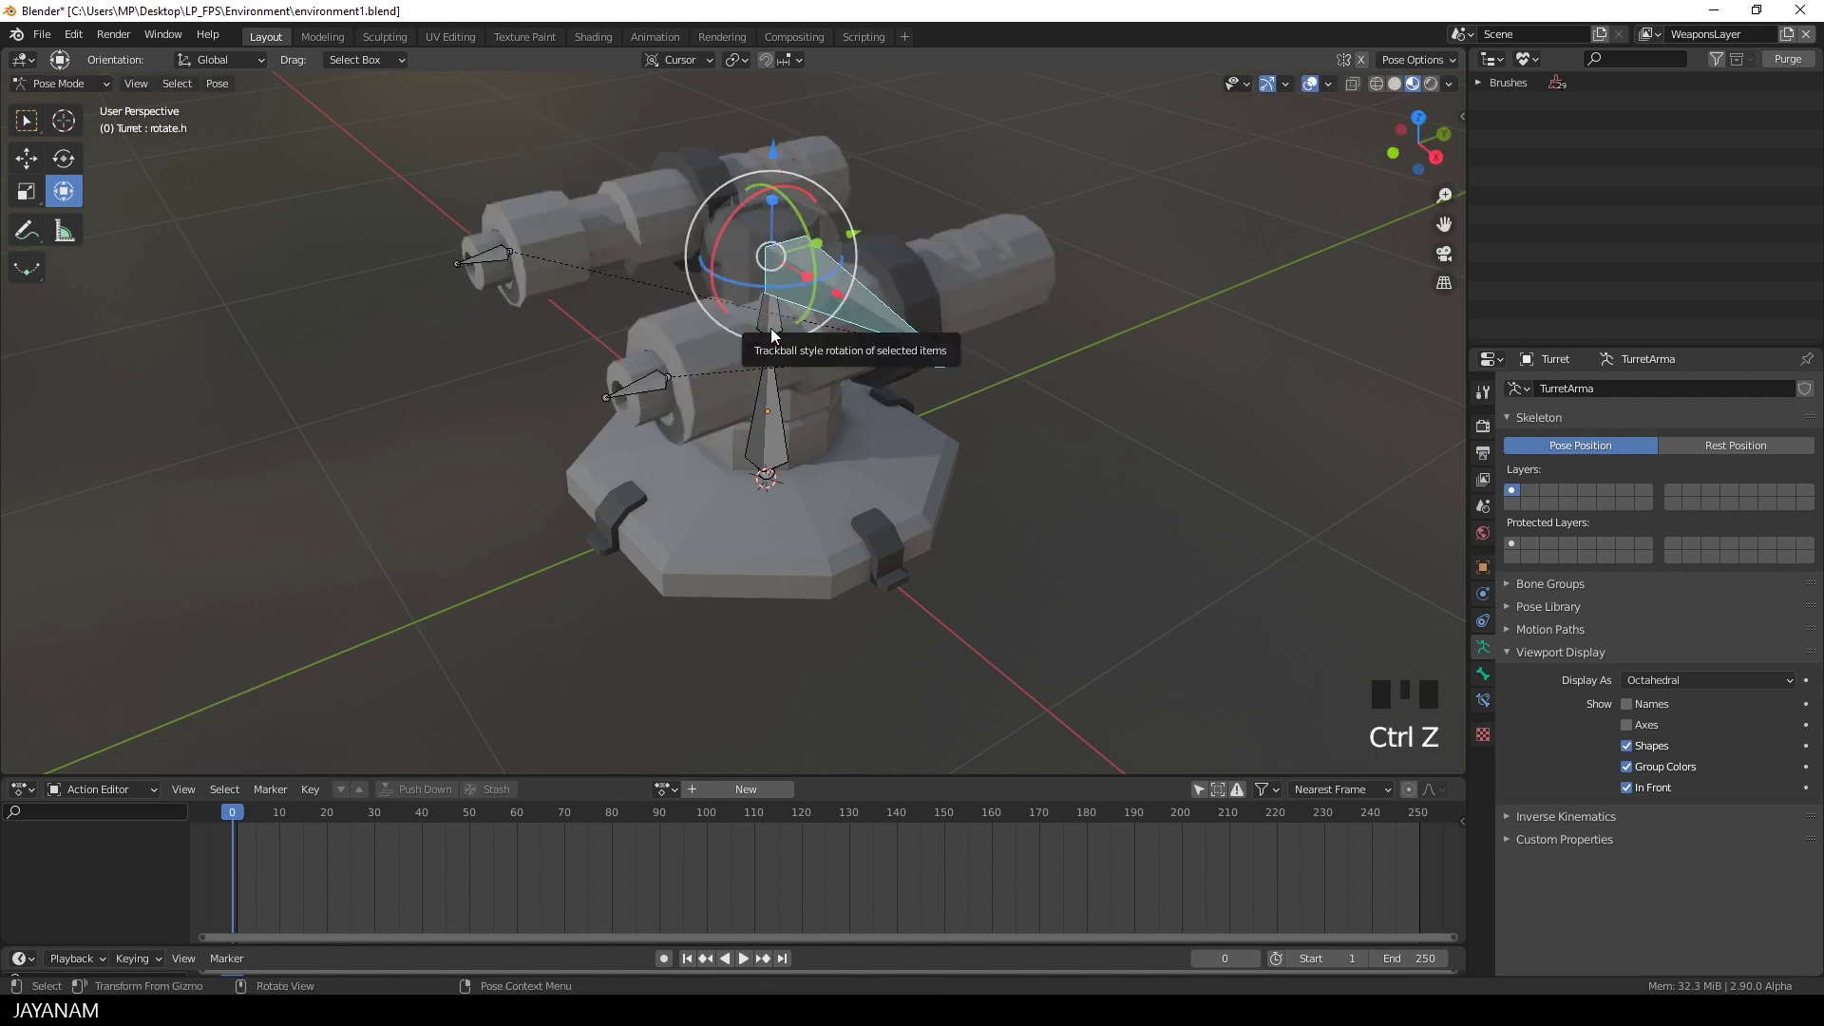
Select canon.l and canon.r, trial-slide them along Y, then undo the move.
{"action": "left_click", "coordinate": [654, 384]}
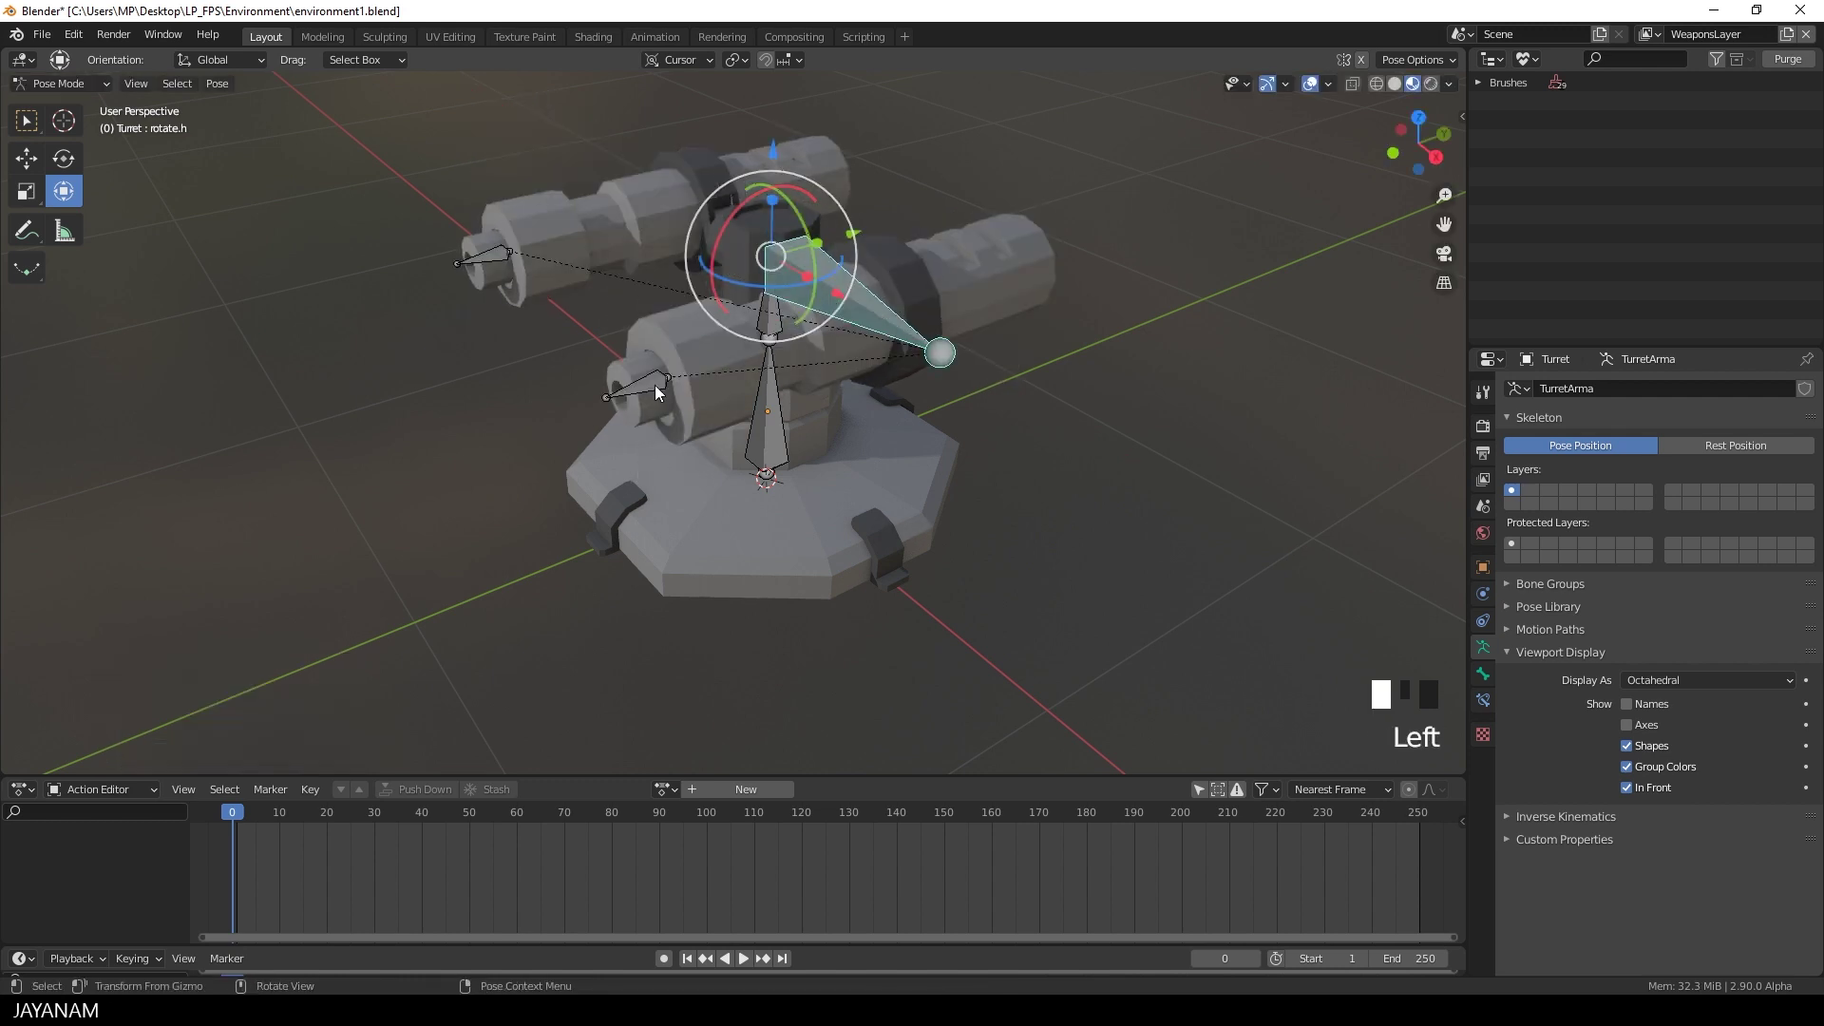
{"action": "left_click", "coordinate": [496, 253], "text": "shift"}
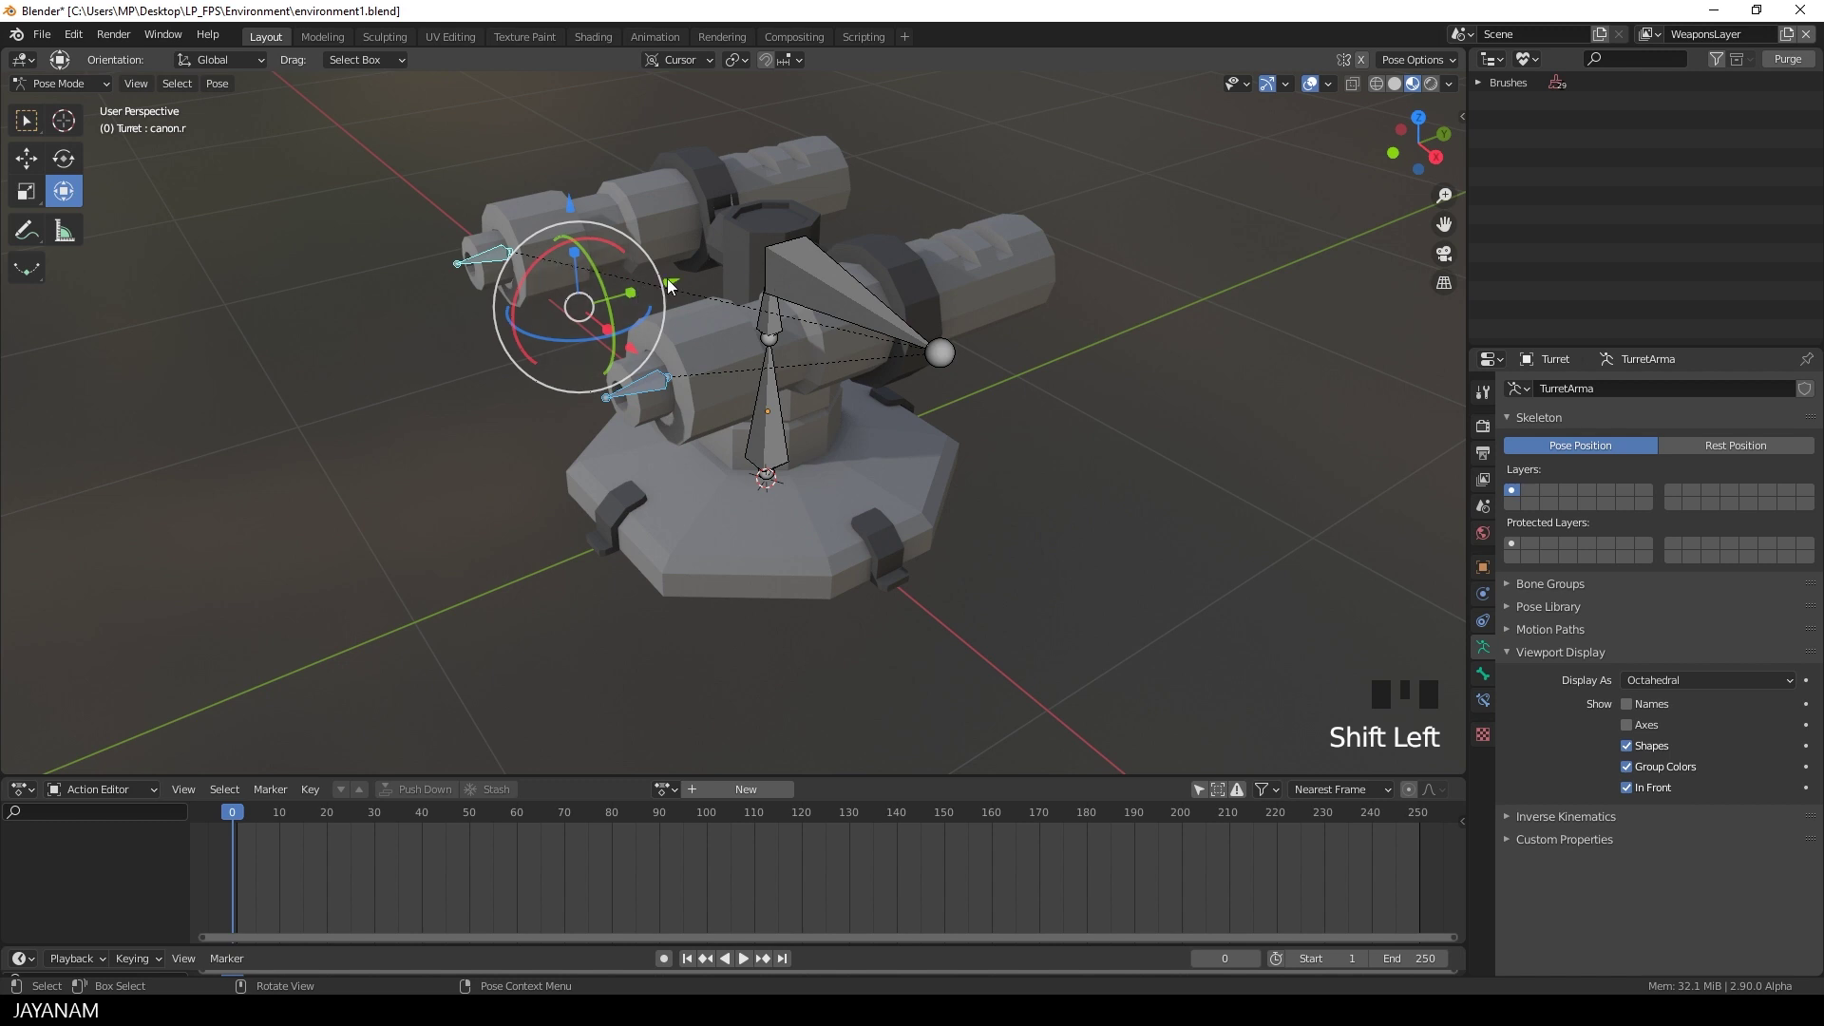
{"action": "left_click_drag", "start_coordinate": [670, 286], "coordinate": [683, 275]}
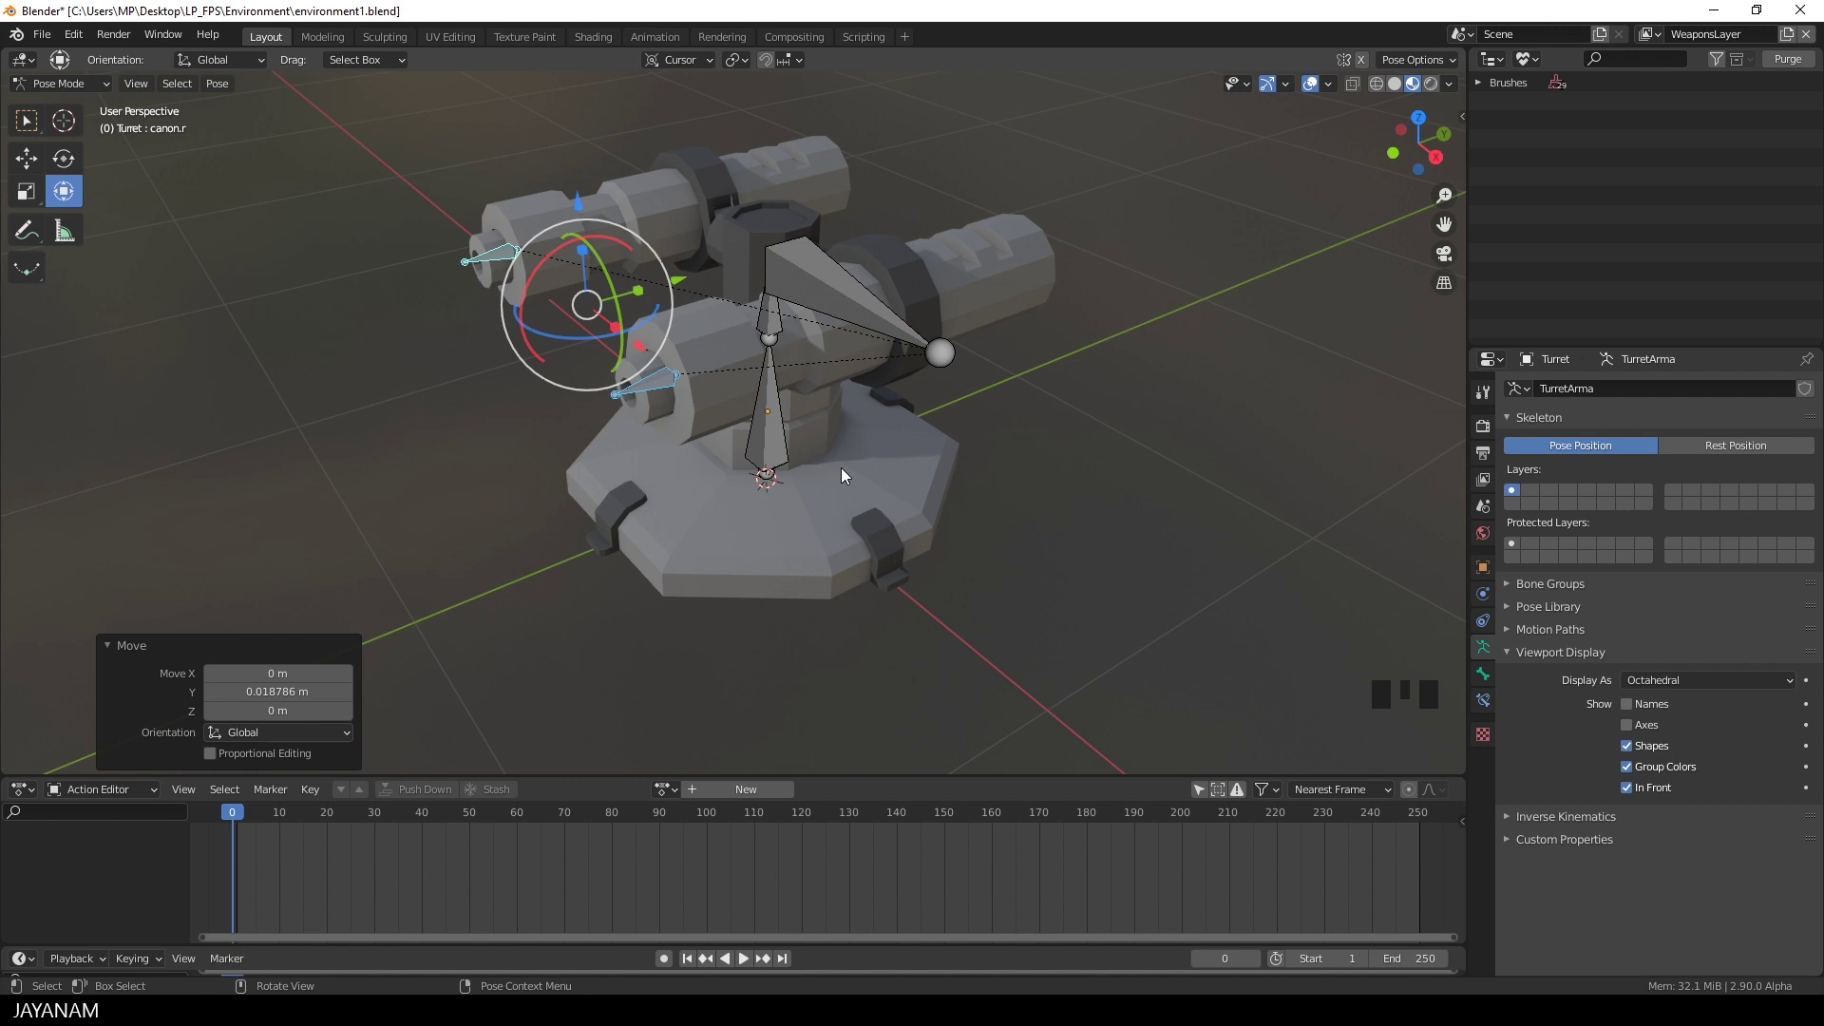
{"action": "key", "text": "ctrl+z"}
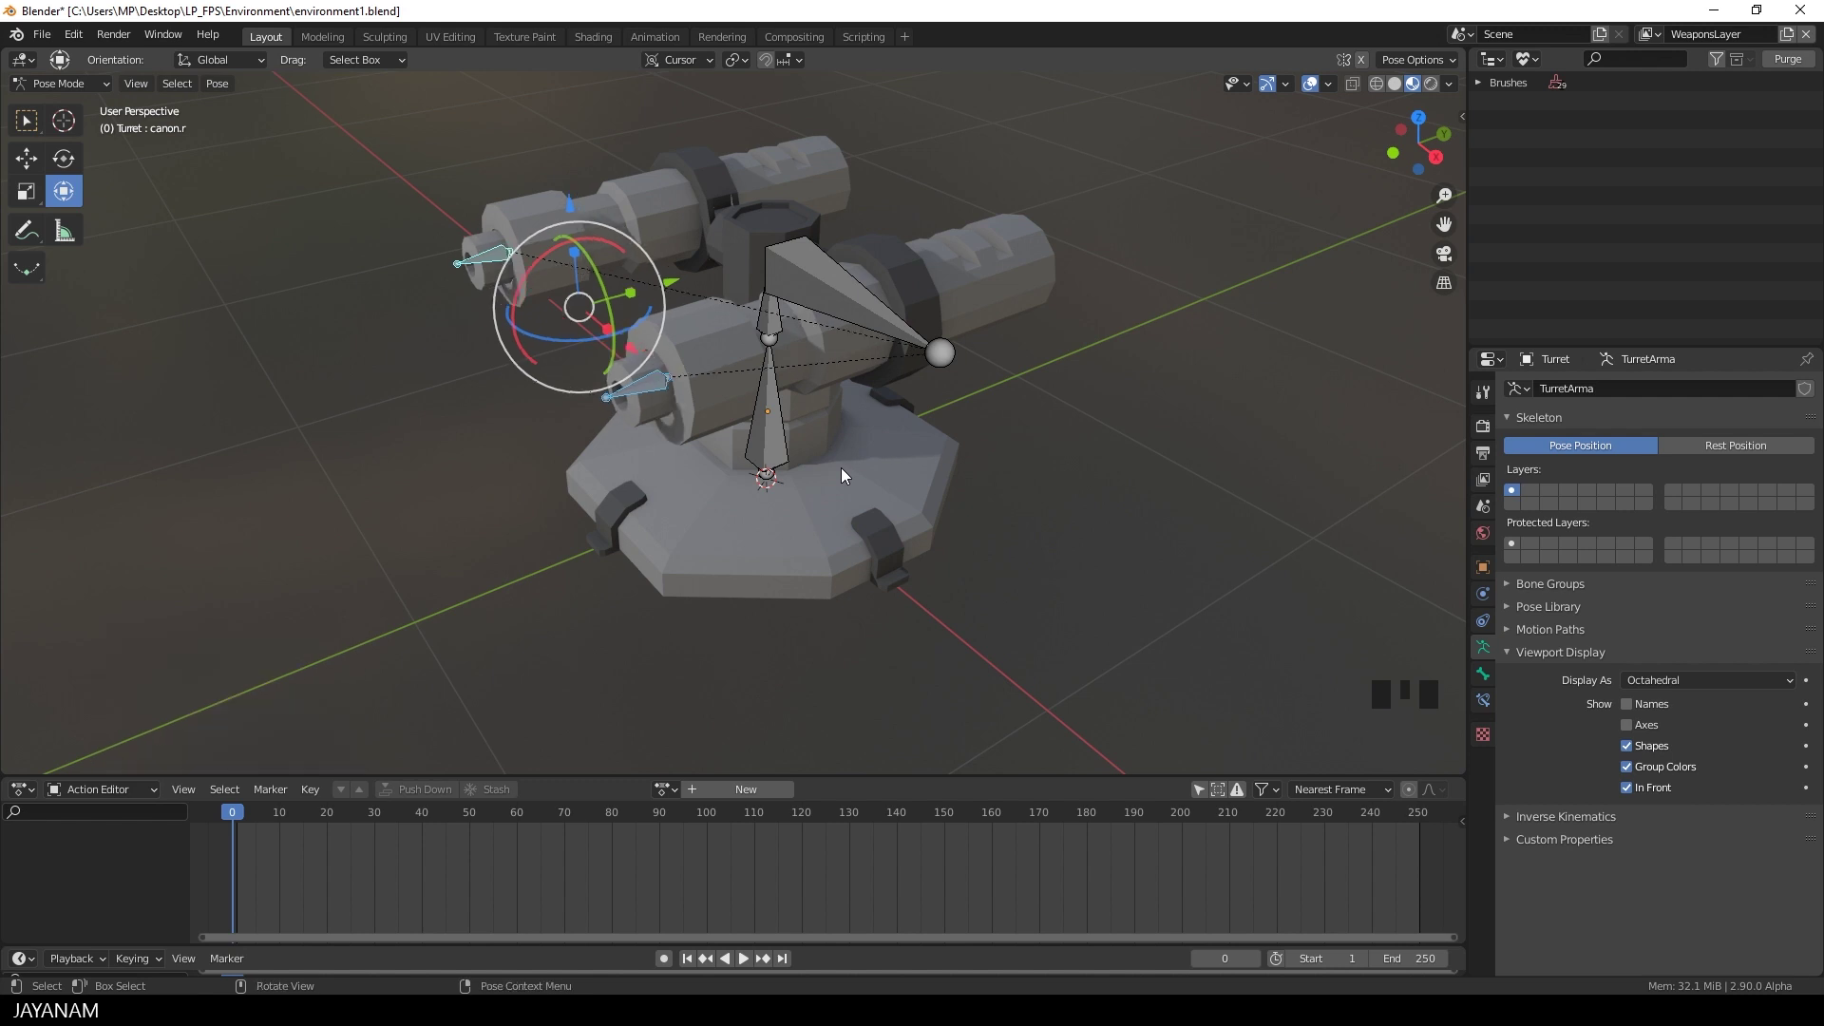
Create a new action for the armature named 'TurretShot'.
{"action": "left_click", "coordinate": [737, 786]}
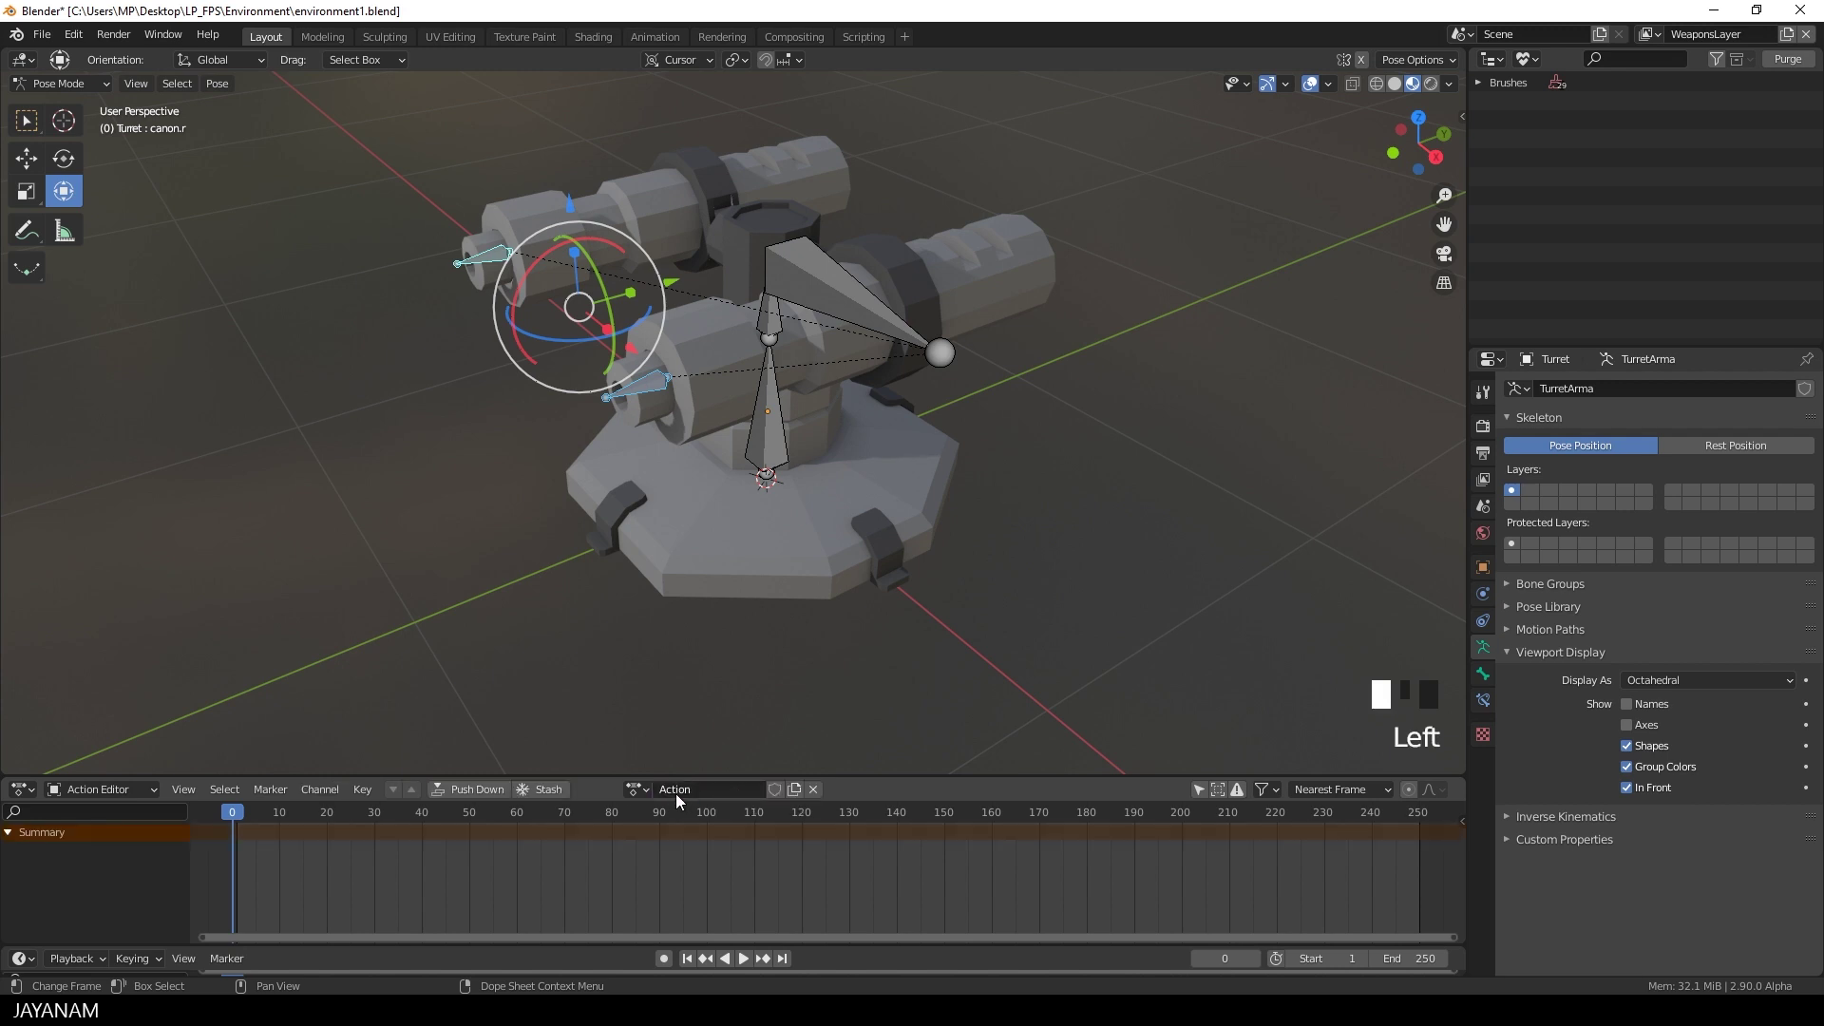
{"action": "double_click", "coordinate": [675, 789]}
{"action": "type", "text": "Turre"}
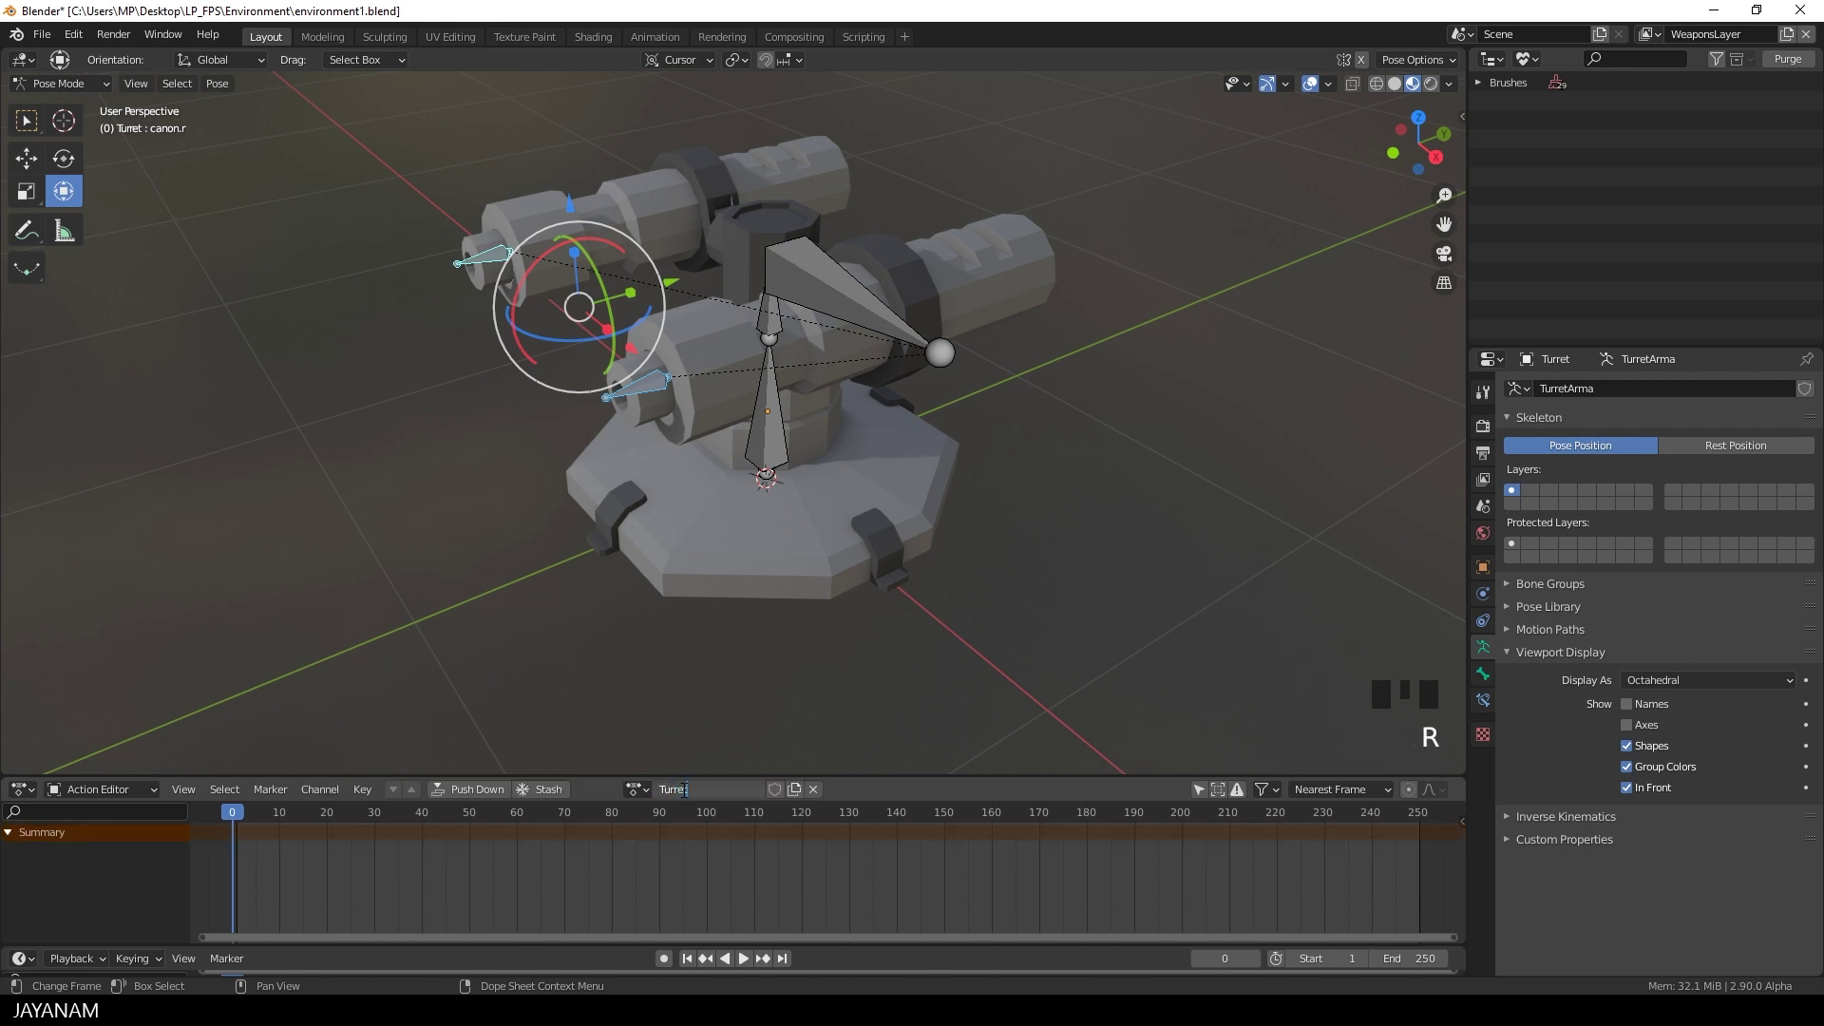
{"action": "type", "text": "tShot"}
{"action": "key", "text": "Return"}
At frame 1, insert LocRot keyframes for both cannon bones.
{"action": "left_click_drag", "start_coordinate": [232, 808], "coordinate": [237, 807]}
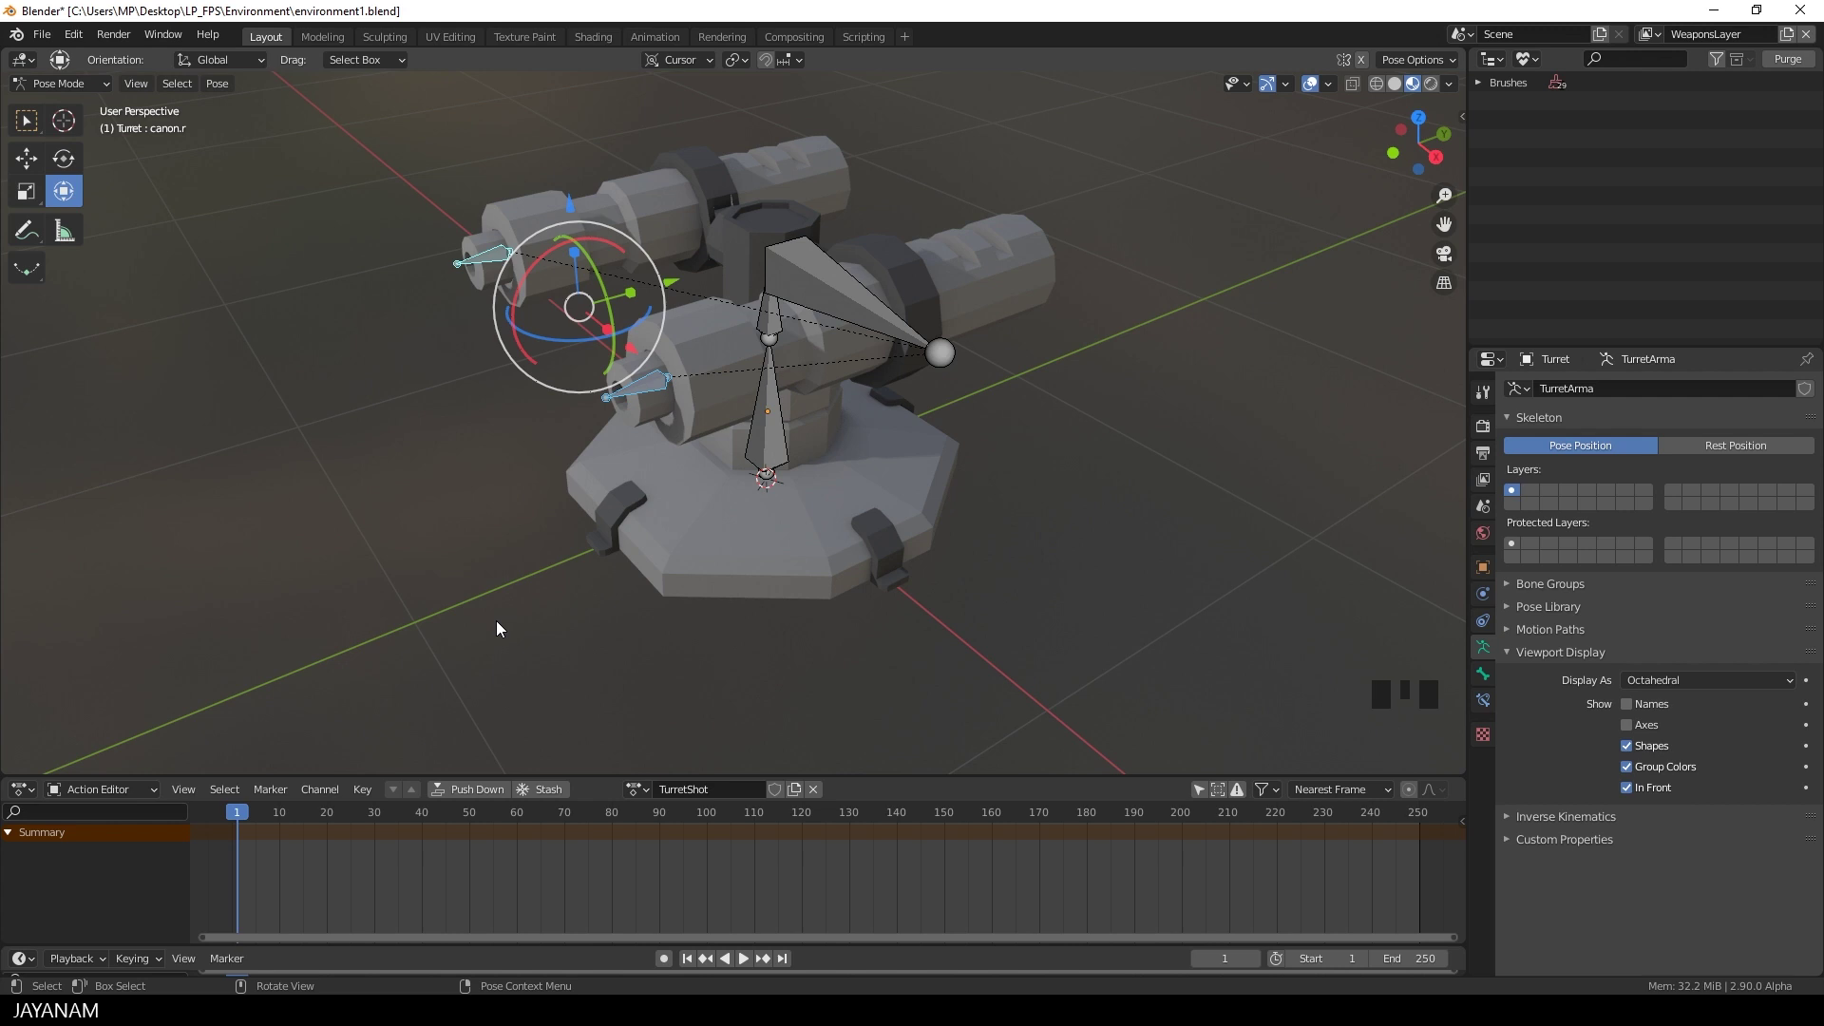
{"action": "key", "text": "i"}
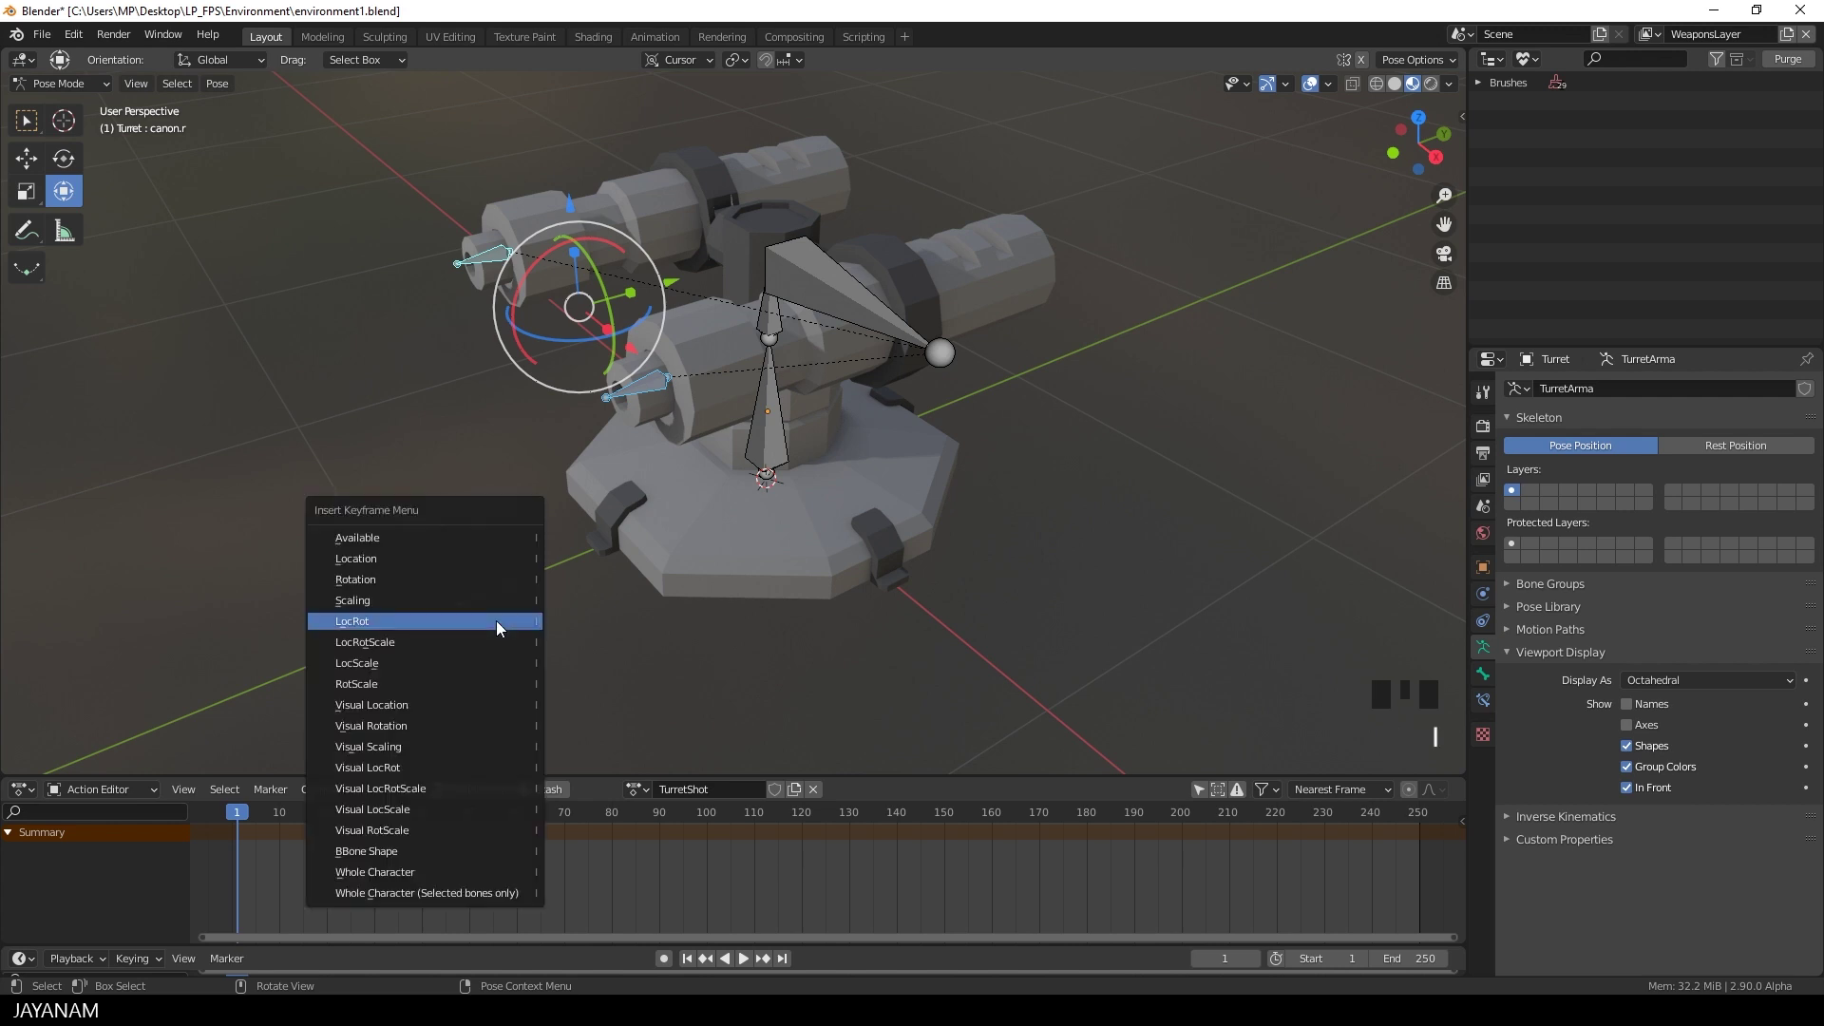
{"action": "left_click", "coordinate": [409, 558]}
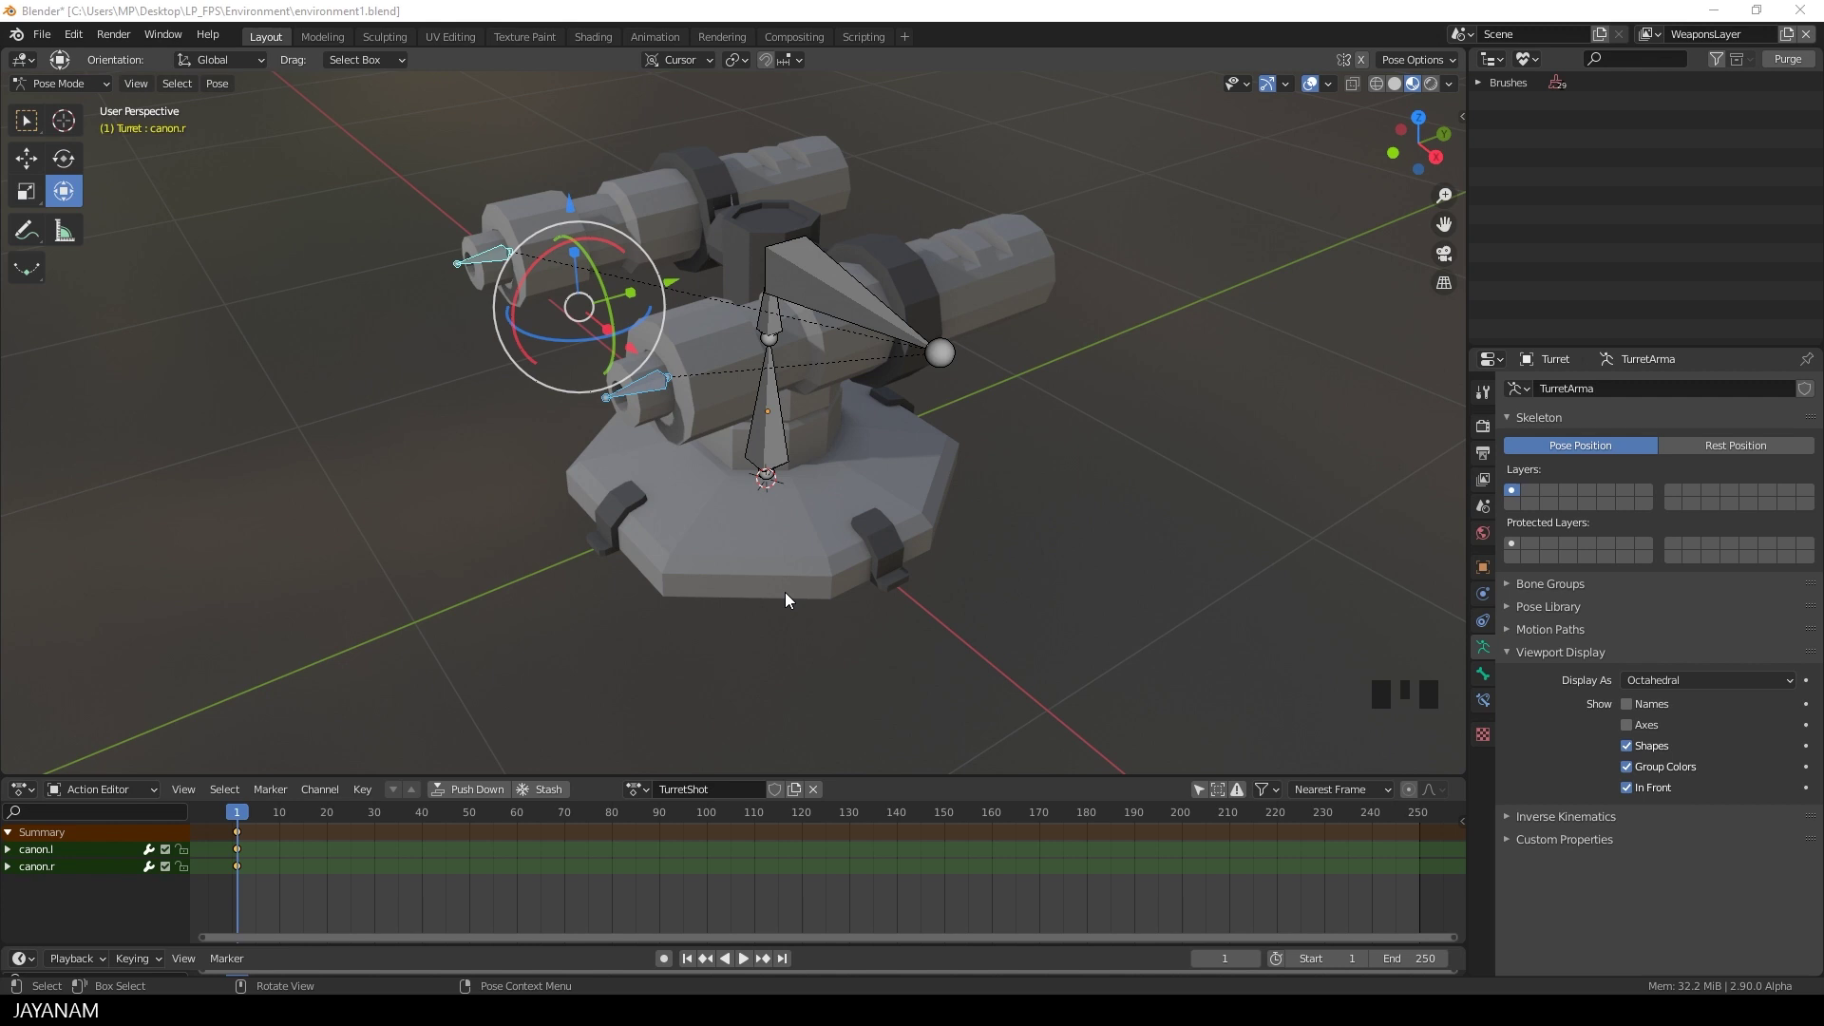
Turn on Auto Keying and key both cannons moved along Y at frame 3.
{"action": "middle_click_drag", "start_coordinate": [801, 583], "coordinate": [775, 573]}
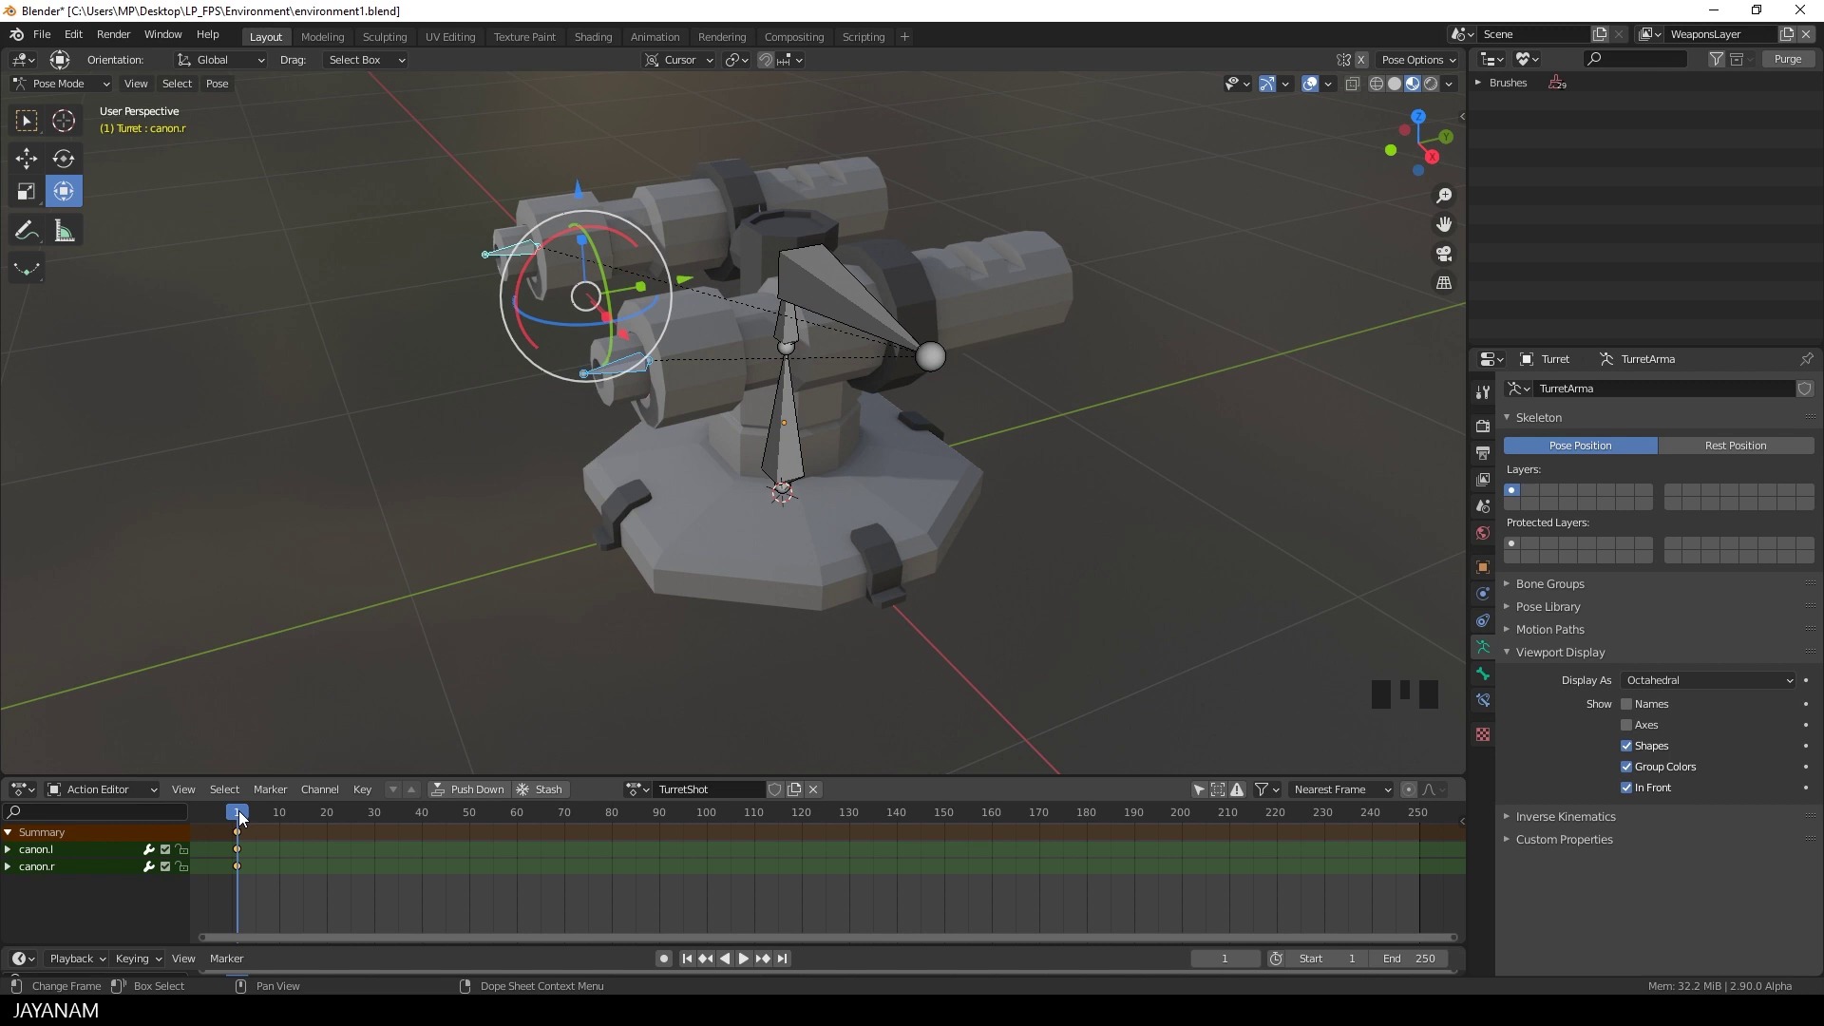
{"action": "left_click_drag", "start_coordinate": [240, 818], "coordinate": [247, 818]}
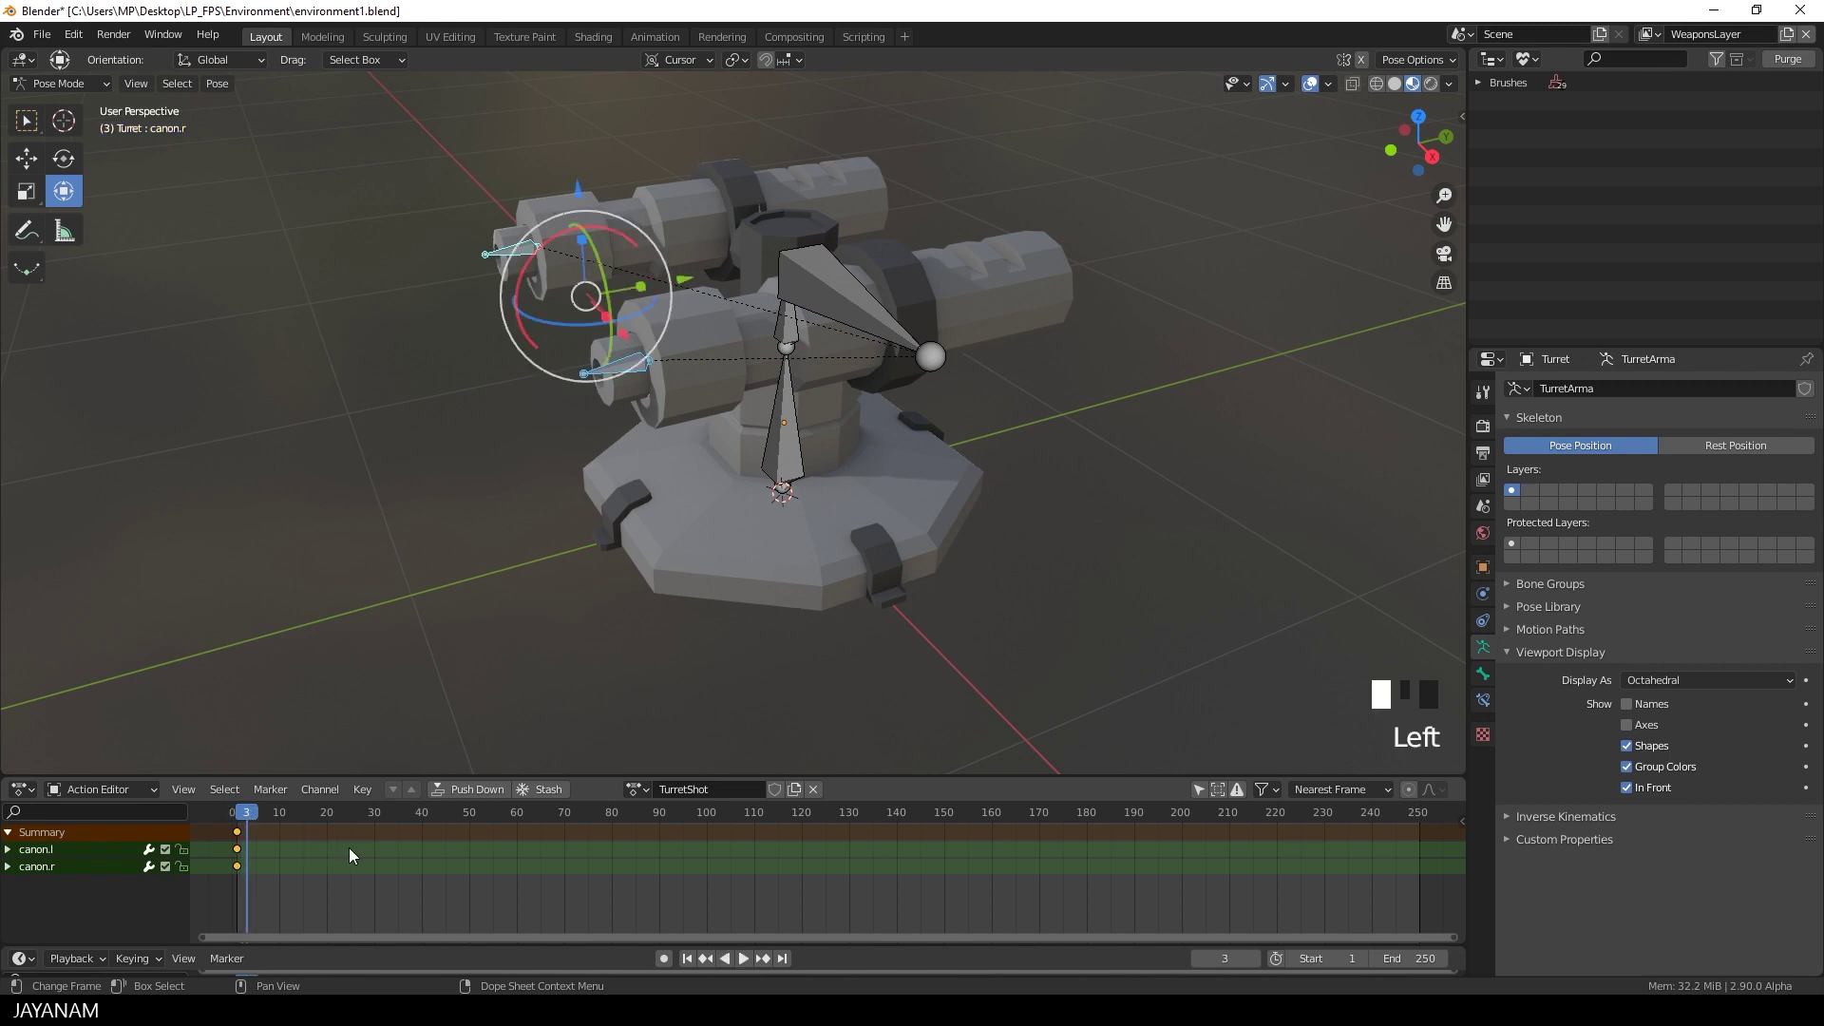
{"action": "left_click", "coordinate": [663, 957]}
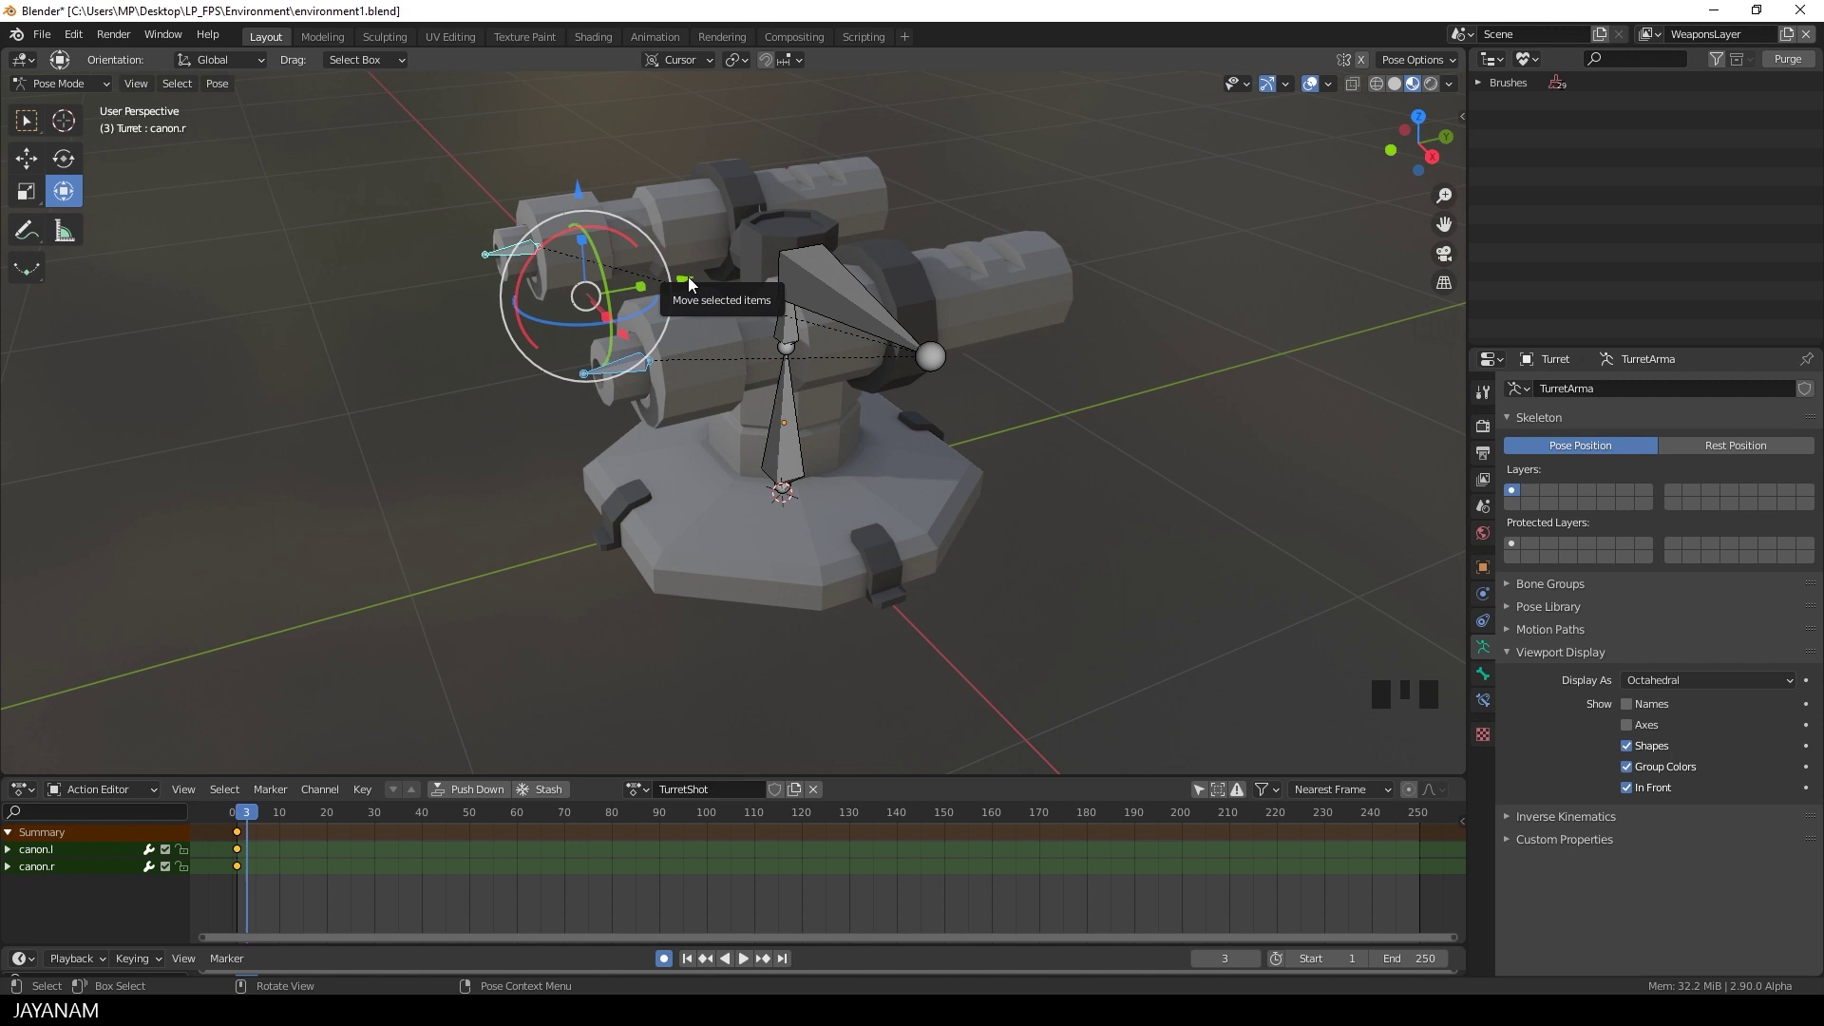
{"action": "left_click_drag", "start_coordinate": [688, 276], "coordinate": [728, 276]}
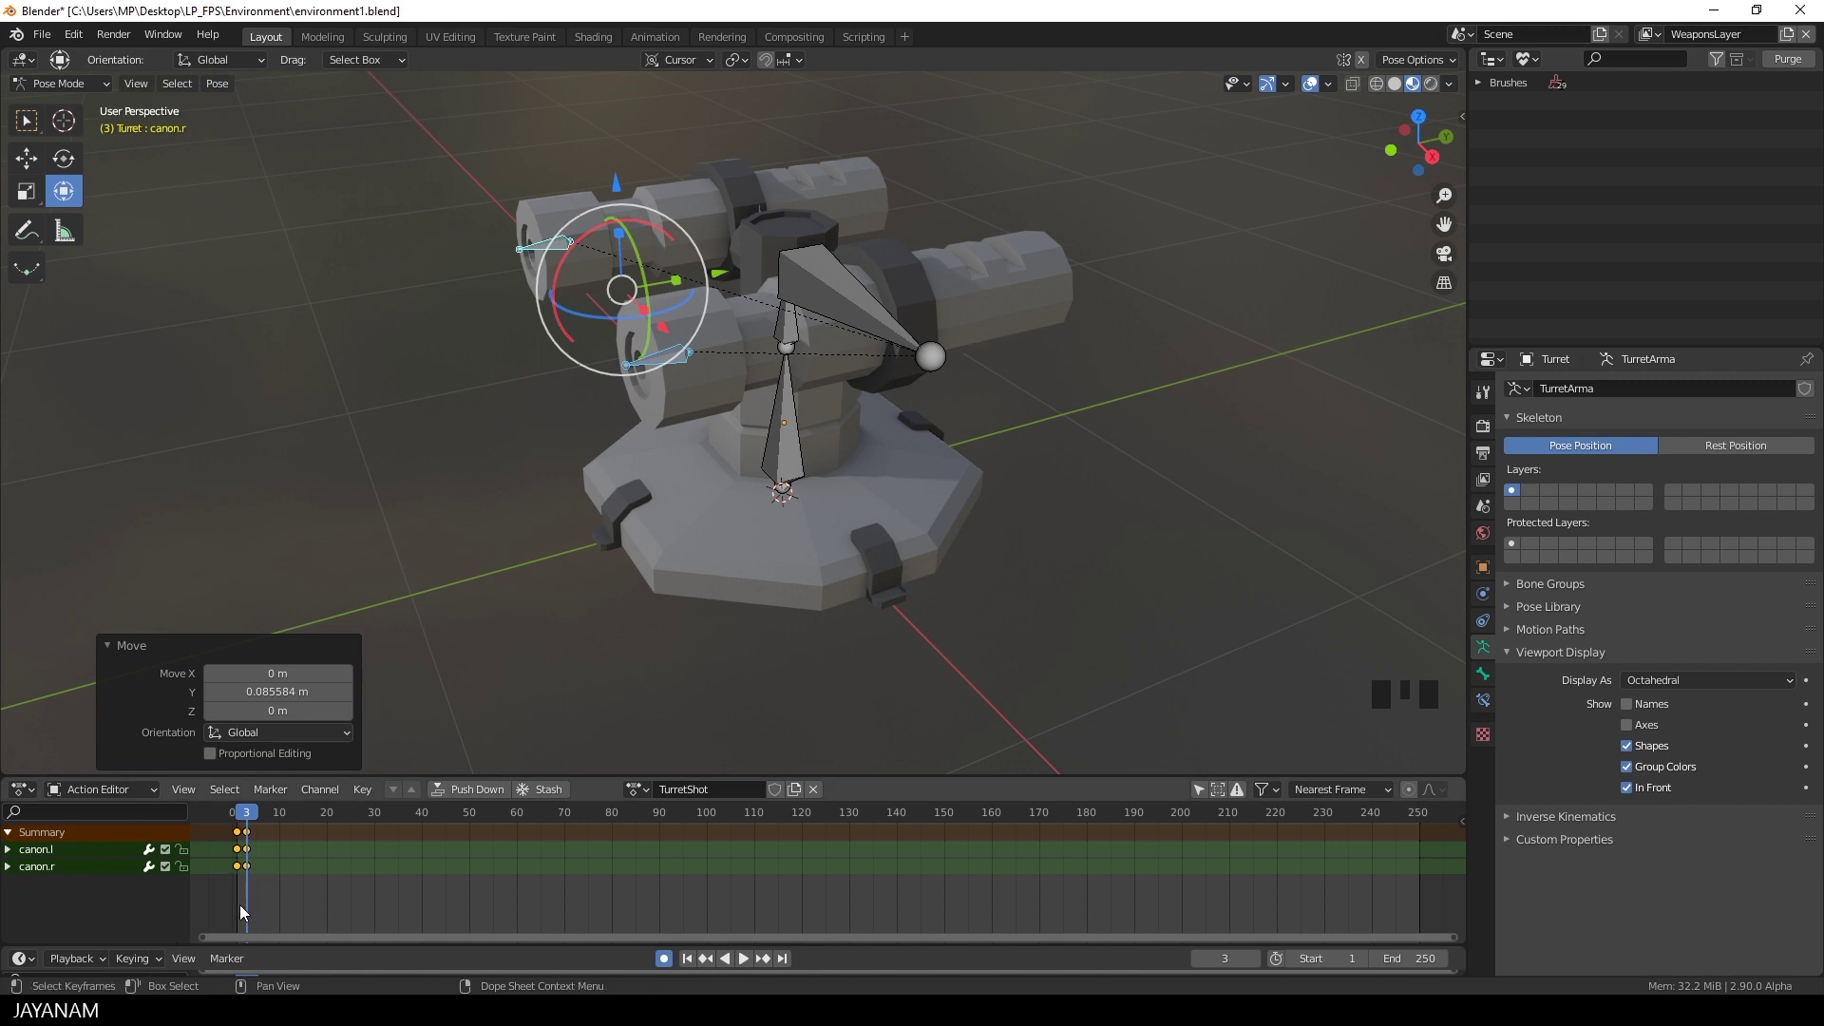
Key both cannons pulled back along Y at frame 4, then advance the playhead.
{"action": "left_click_drag", "start_coordinate": [255, 807], "coordinate": [253, 811]}
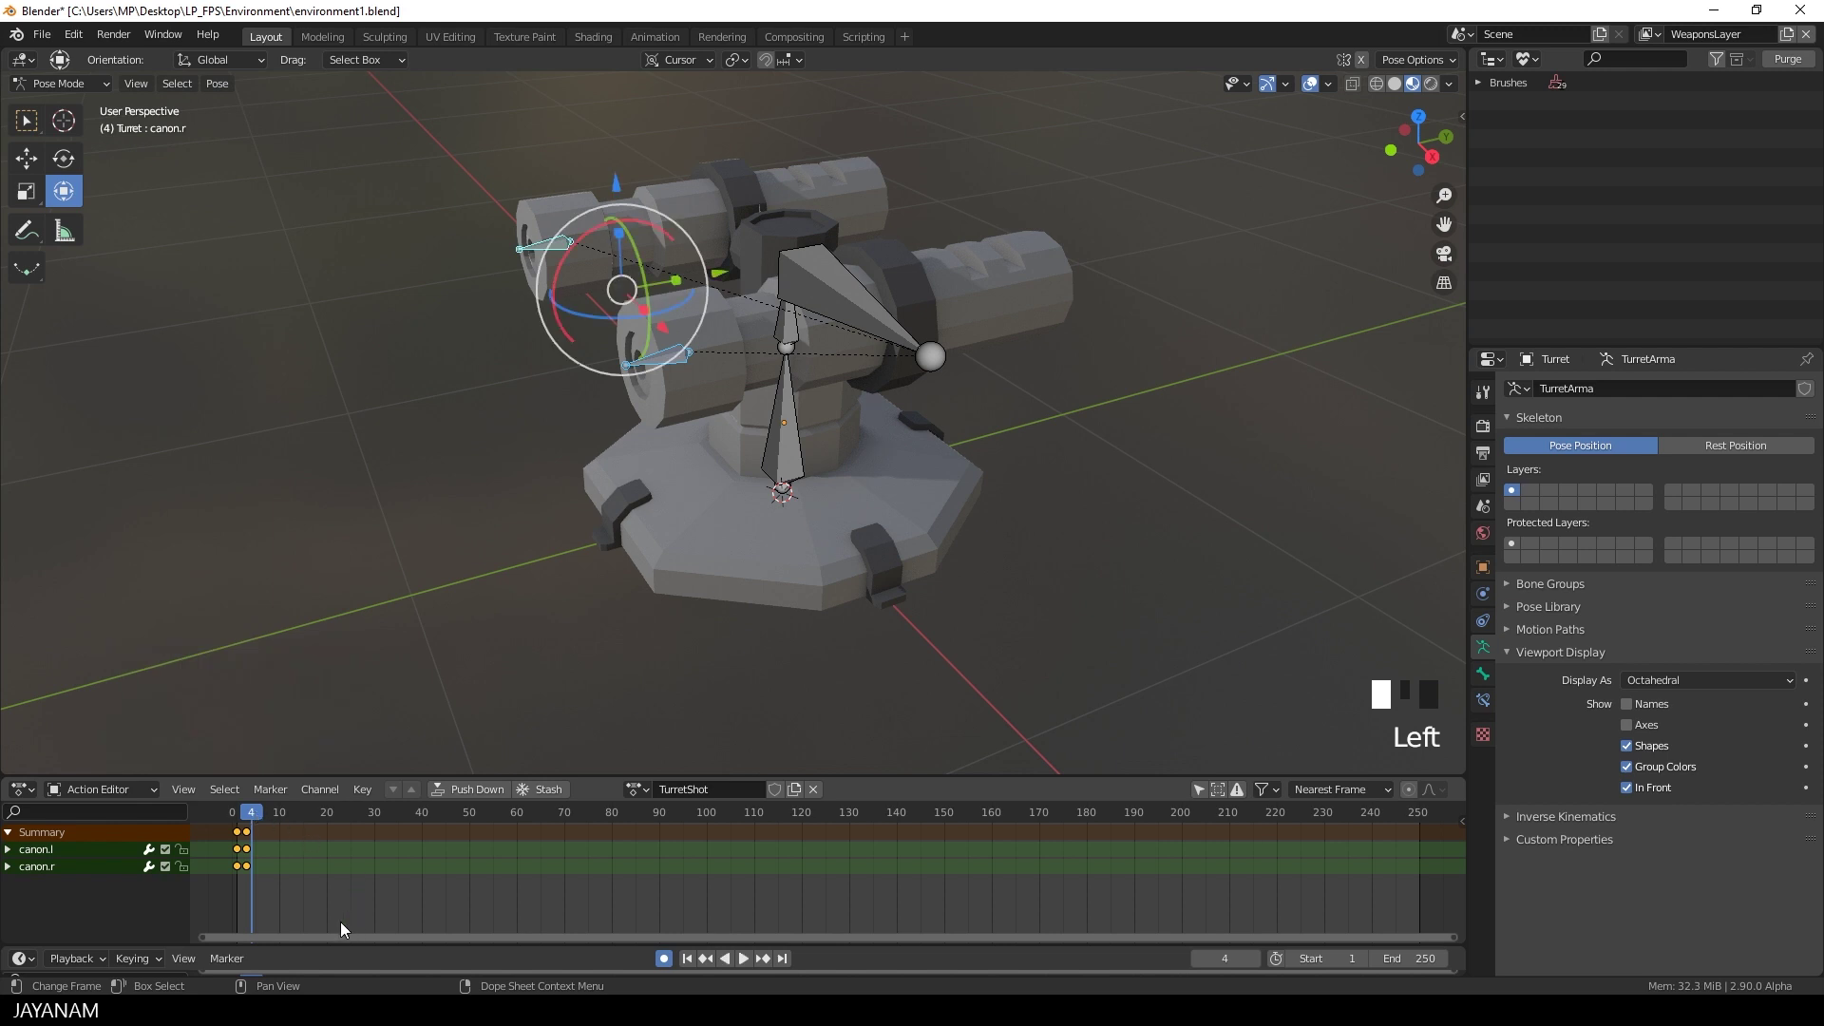
{"action": "left_click_drag", "start_coordinate": [725, 273], "coordinate": [677, 279]}
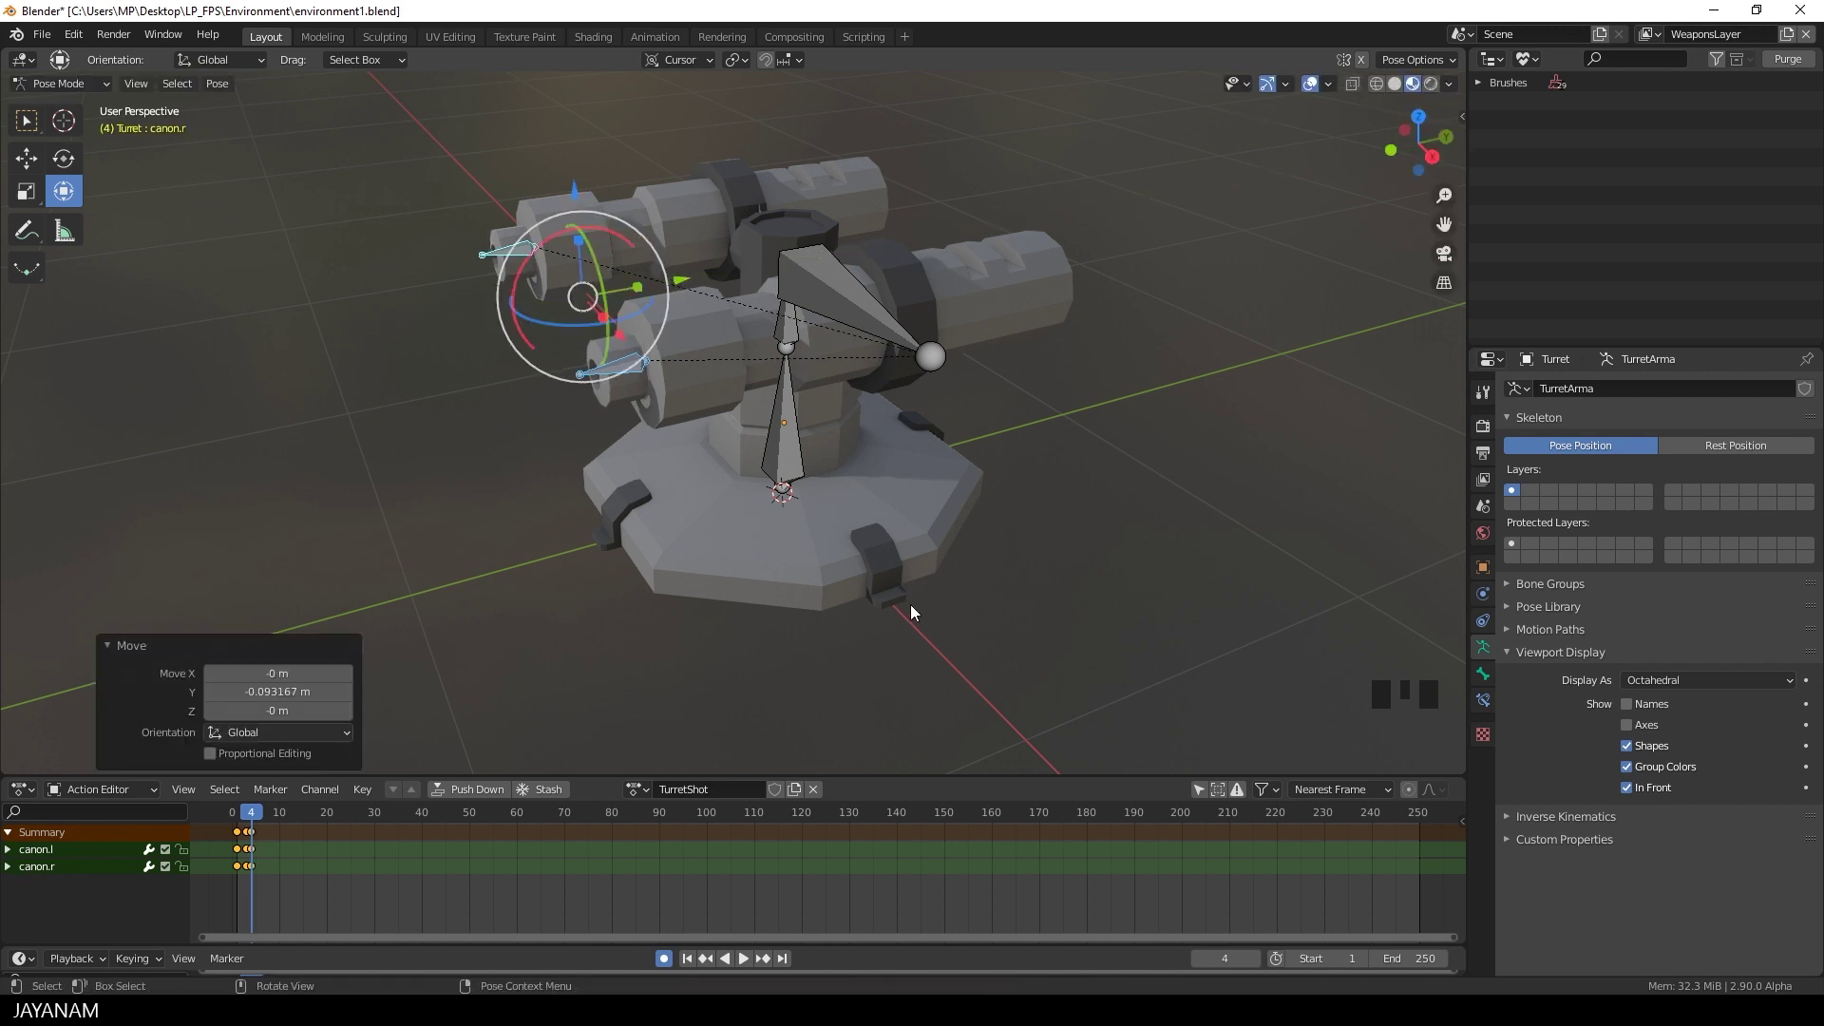
{"action": "scroll", "coordinate": [208, 864], "scroll_direction": "up", "scroll_amount": 4}
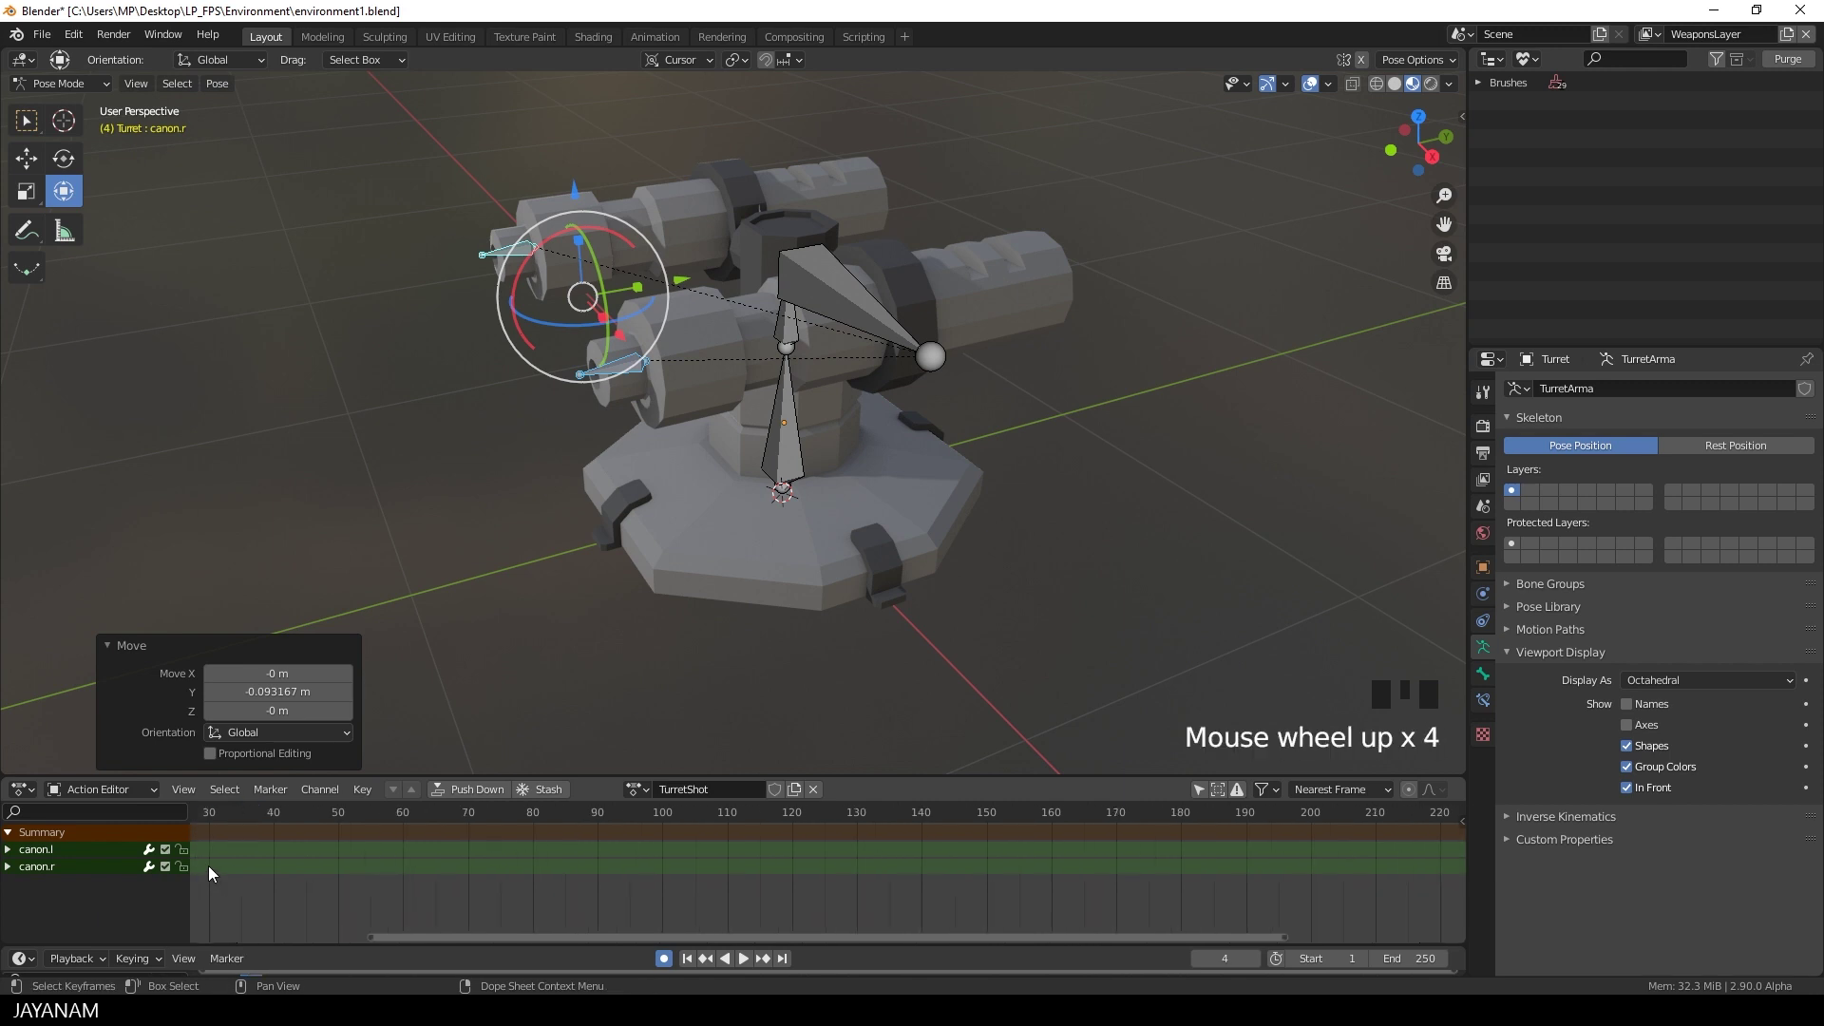
{"action": "left_click_drag", "start_coordinate": [399, 940], "coordinate": [247, 939]}
{"action": "scroll", "coordinate": [241, 851], "scroll_direction": "up", "scroll_amount": 2}
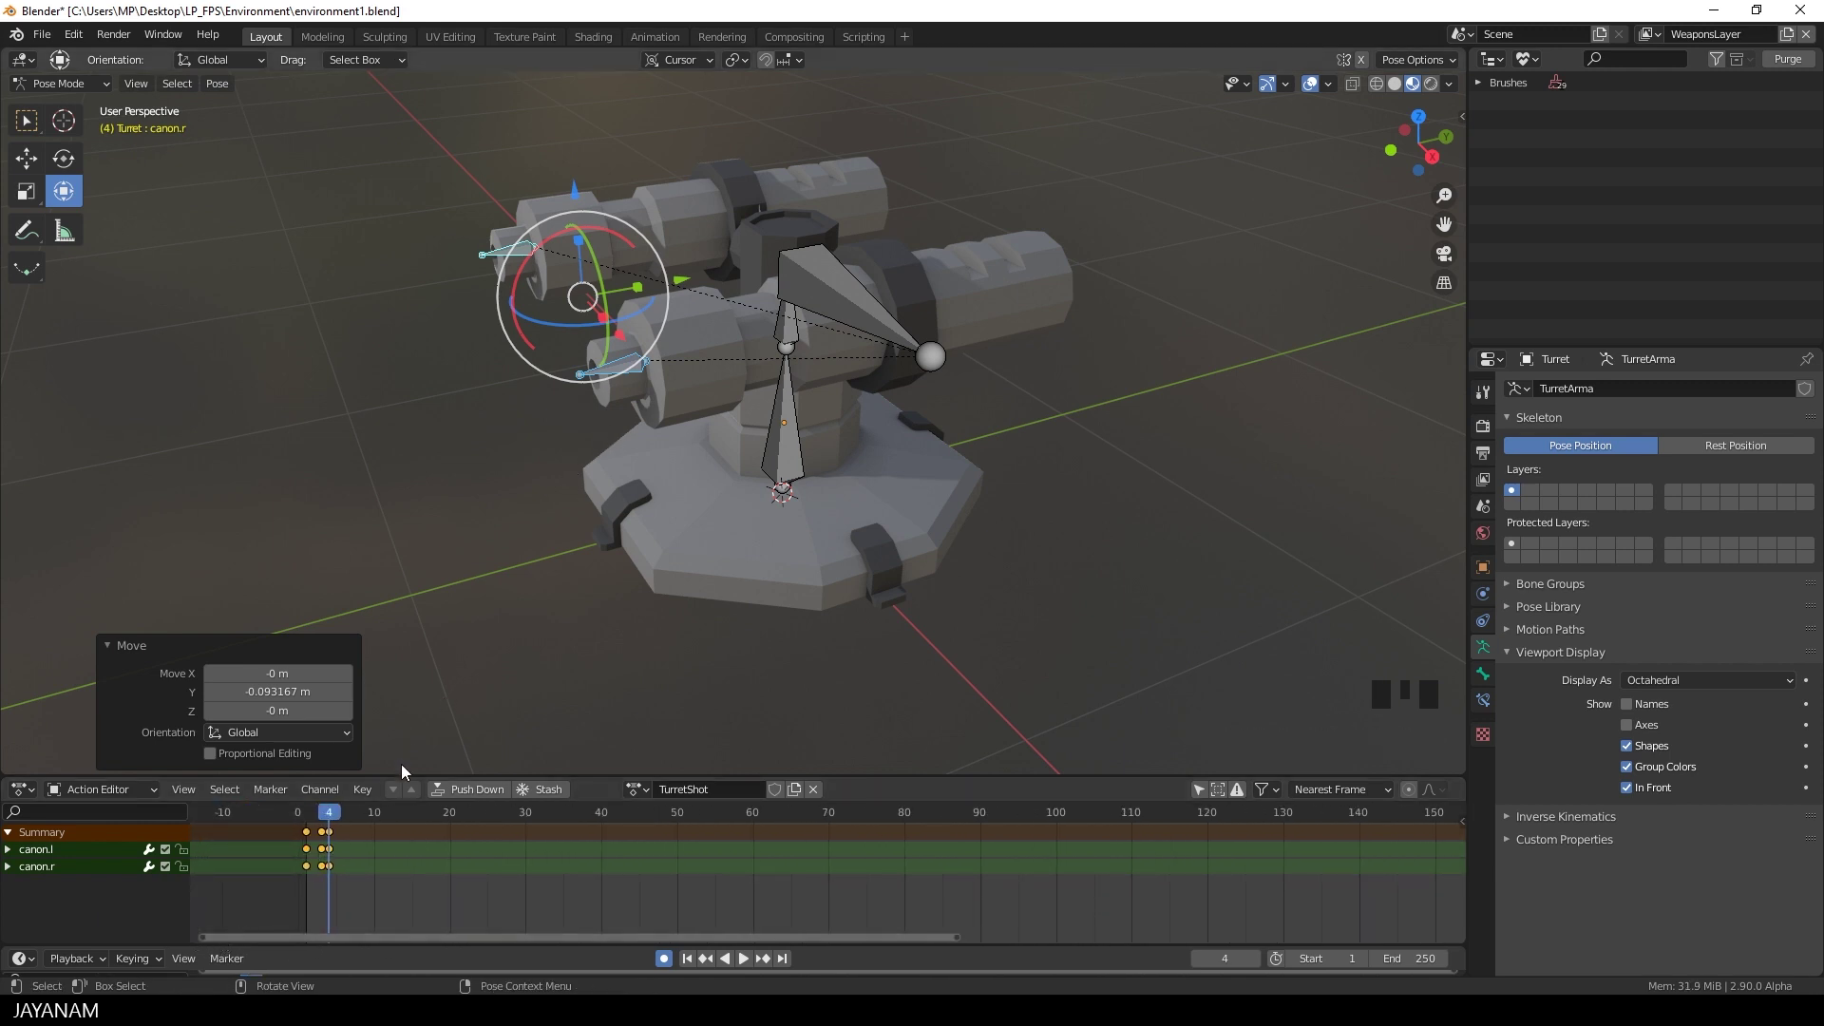
{"action": "left_click_drag", "start_coordinate": [333, 819], "coordinate": [353, 820]}
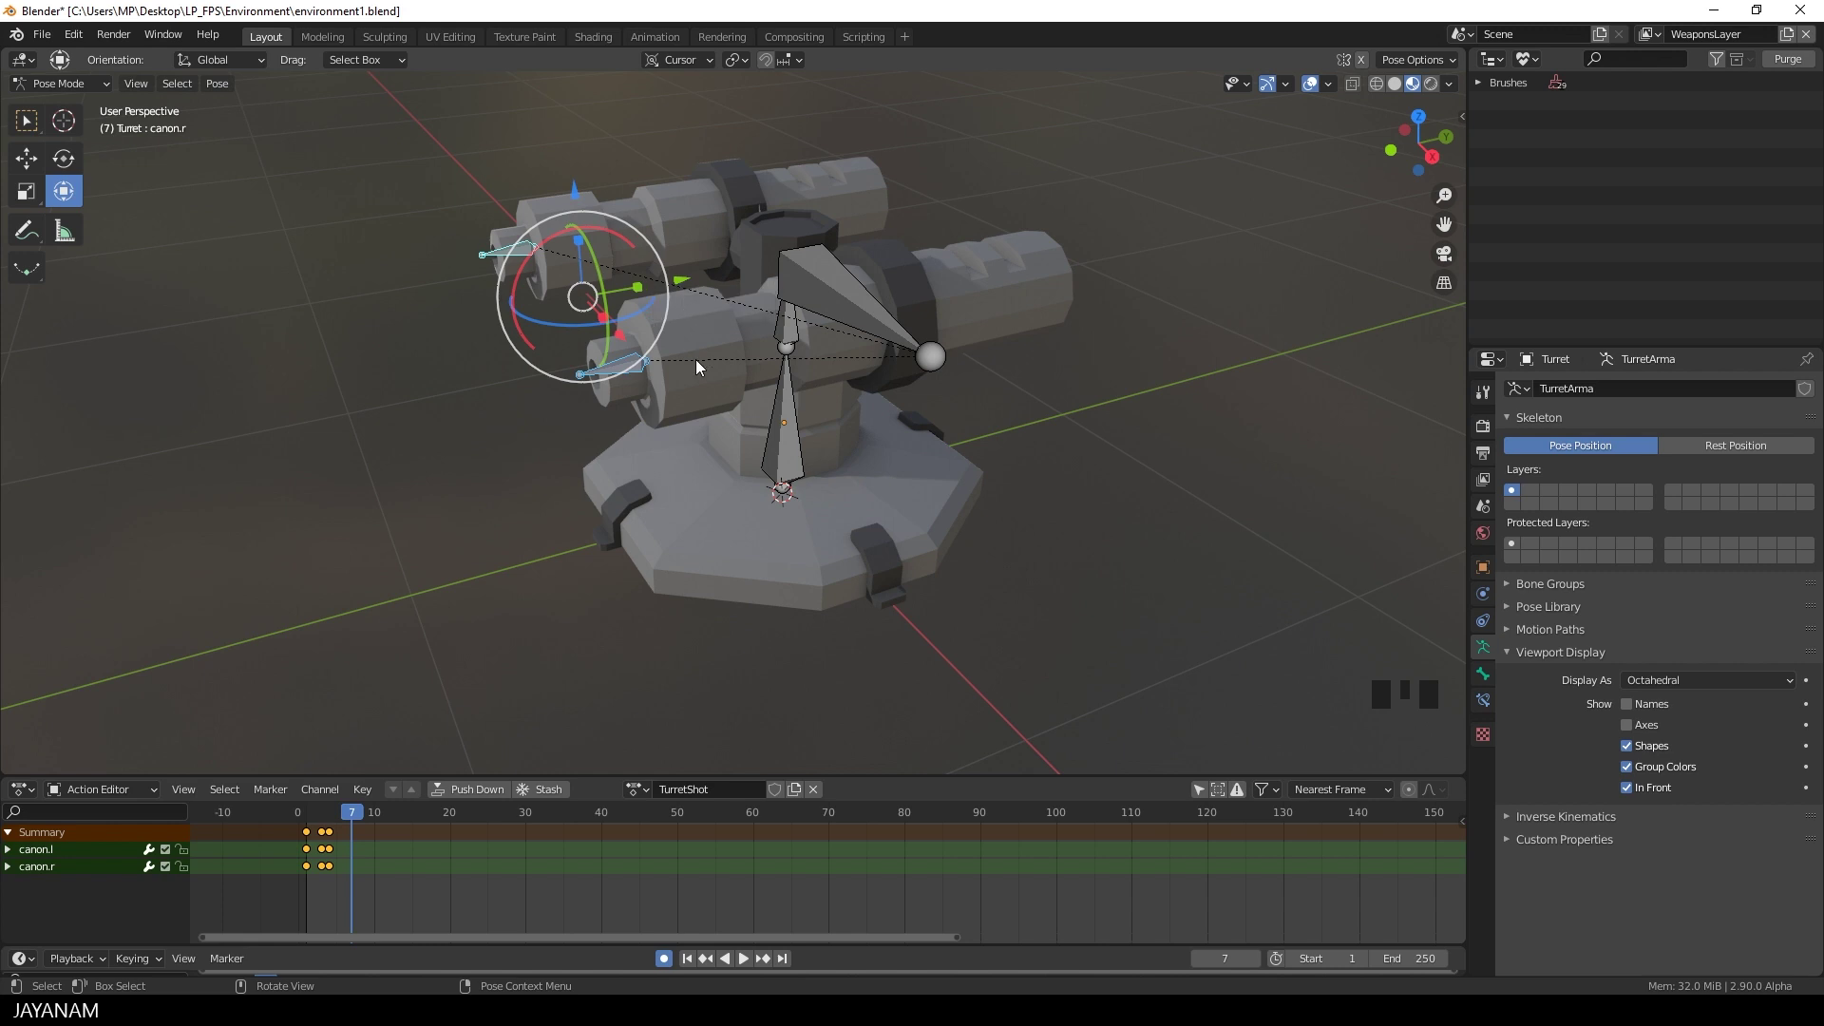
Clear the cannons' location at frame 7, nudge them along Y, and reset them at frame 10.
{"action": "key", "text": "alt+g"}
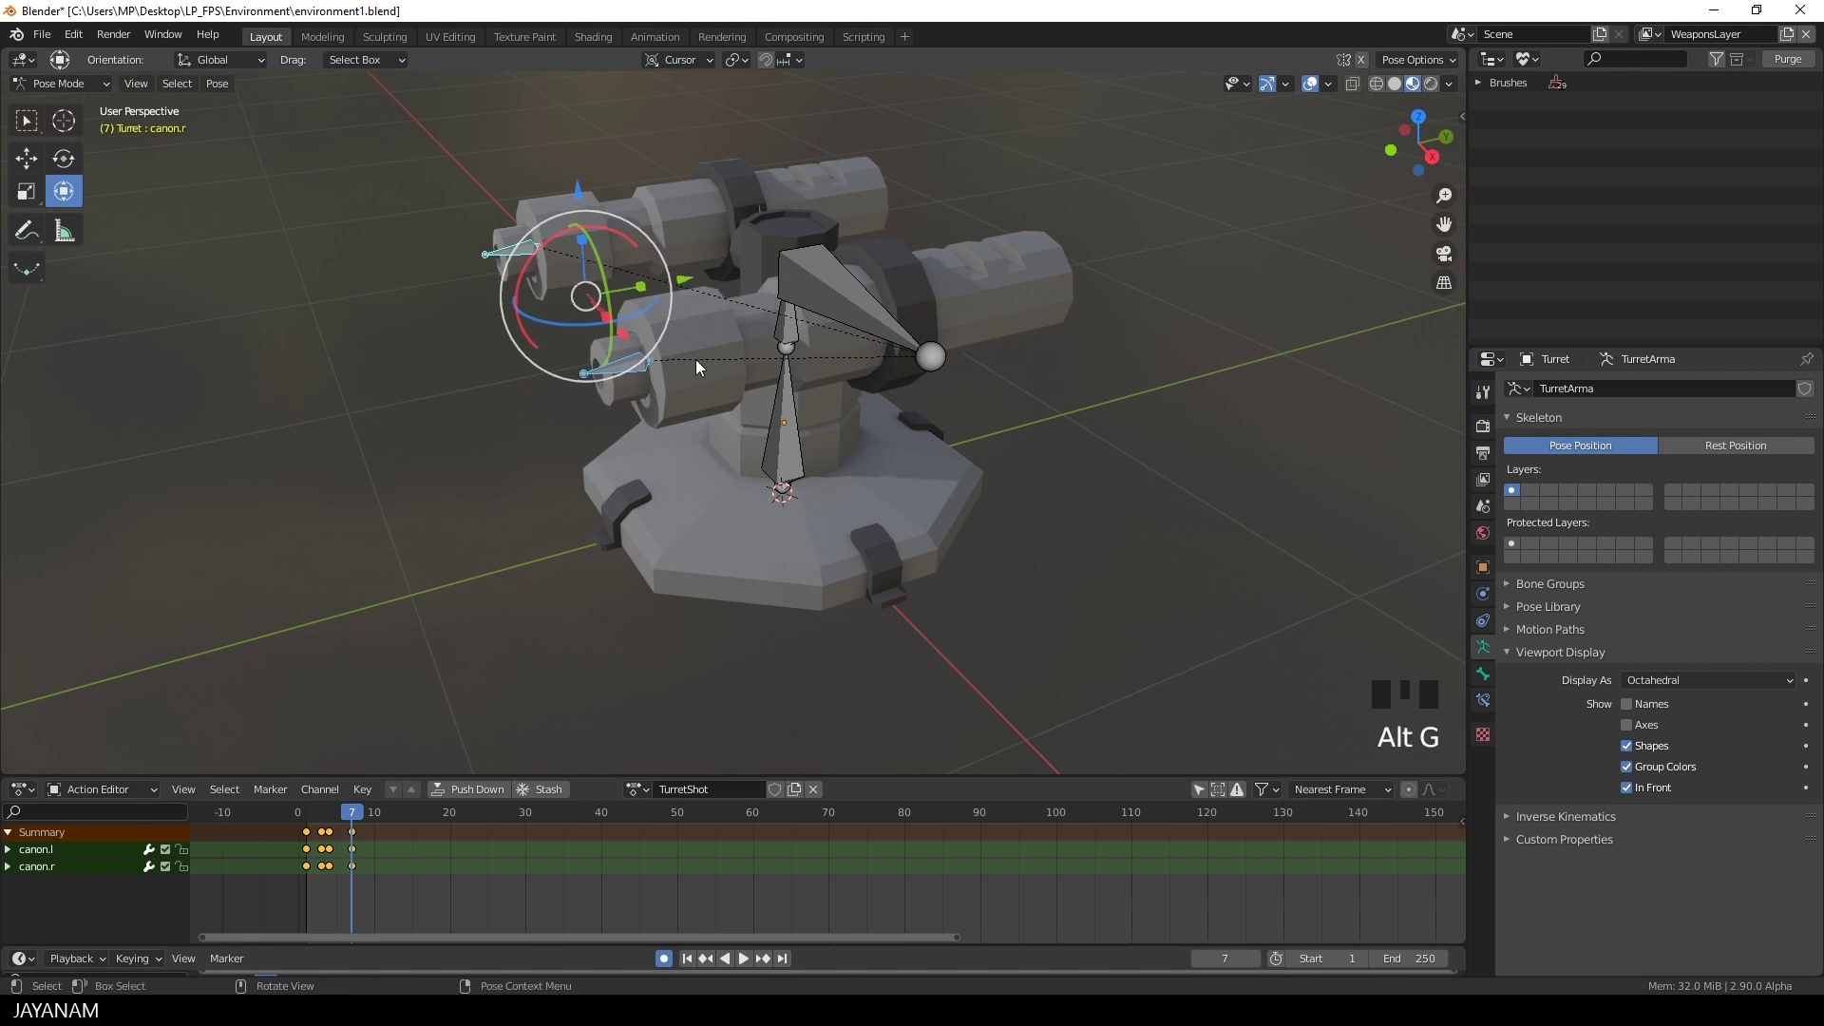
{"action": "left_click", "coordinate": [684, 282]}
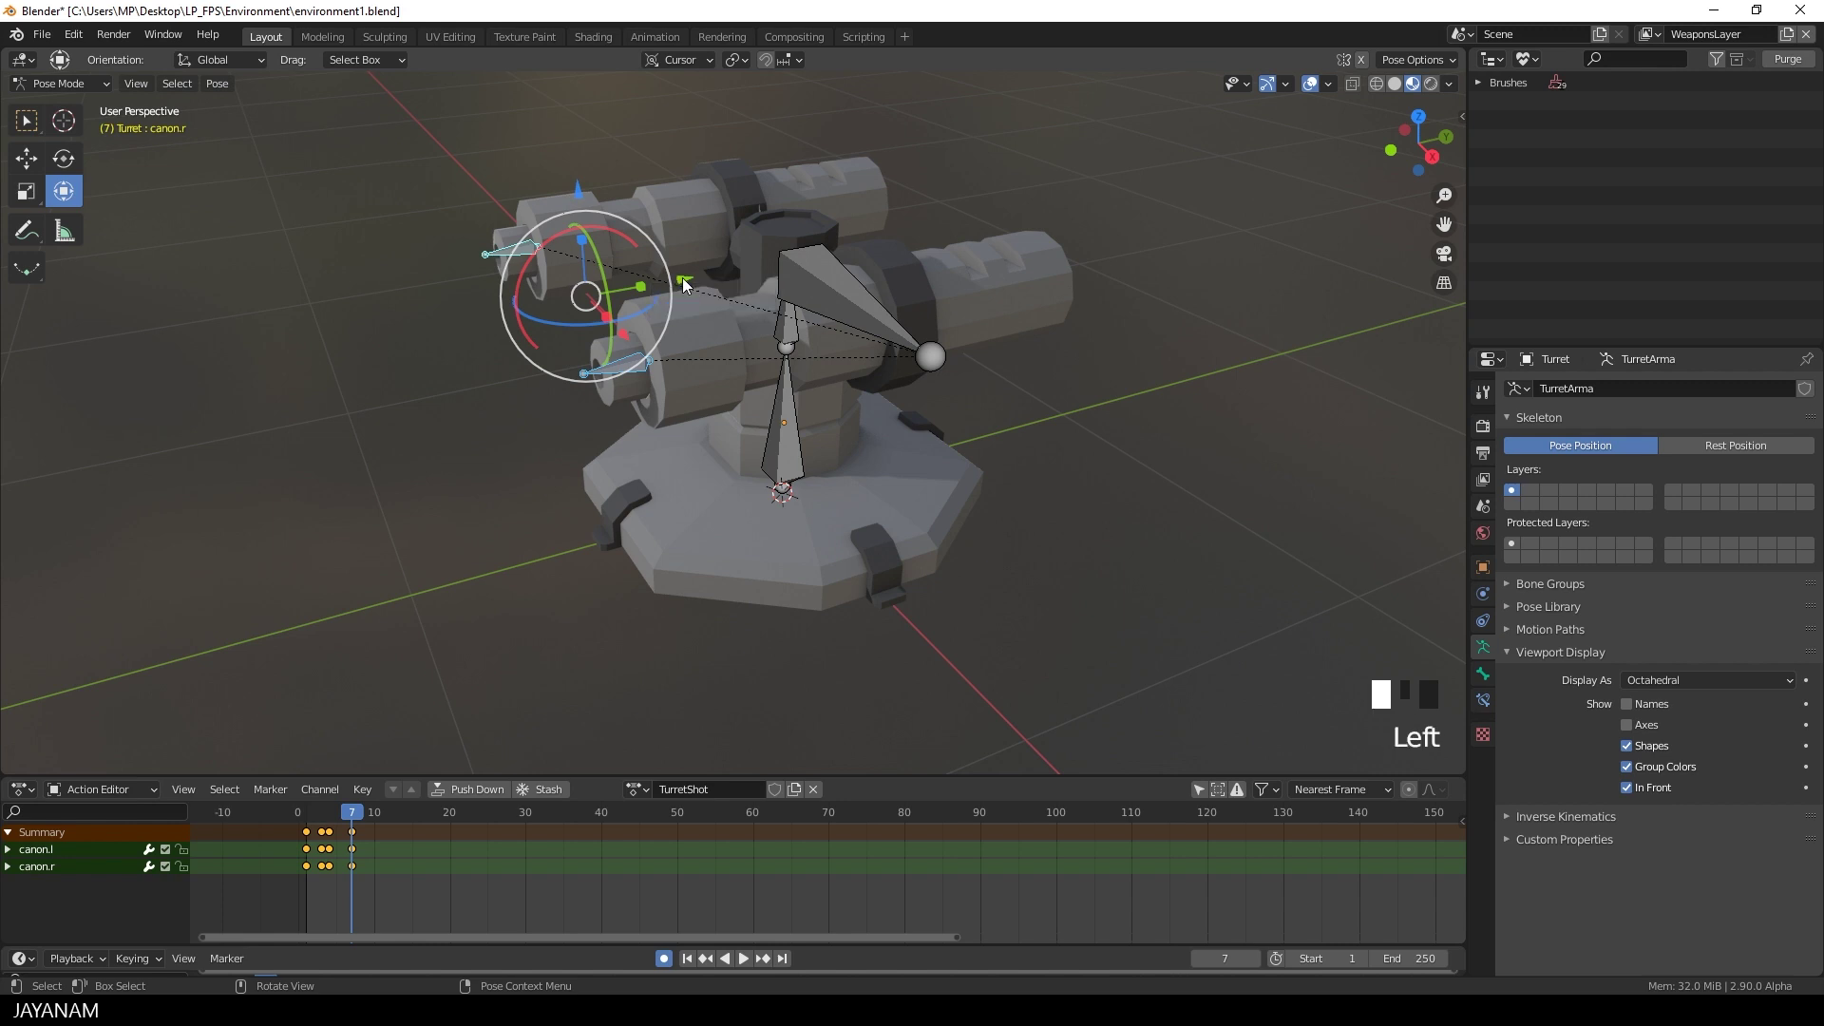
{"action": "left_click_drag", "start_coordinate": [684, 283], "coordinate": [687, 277]}
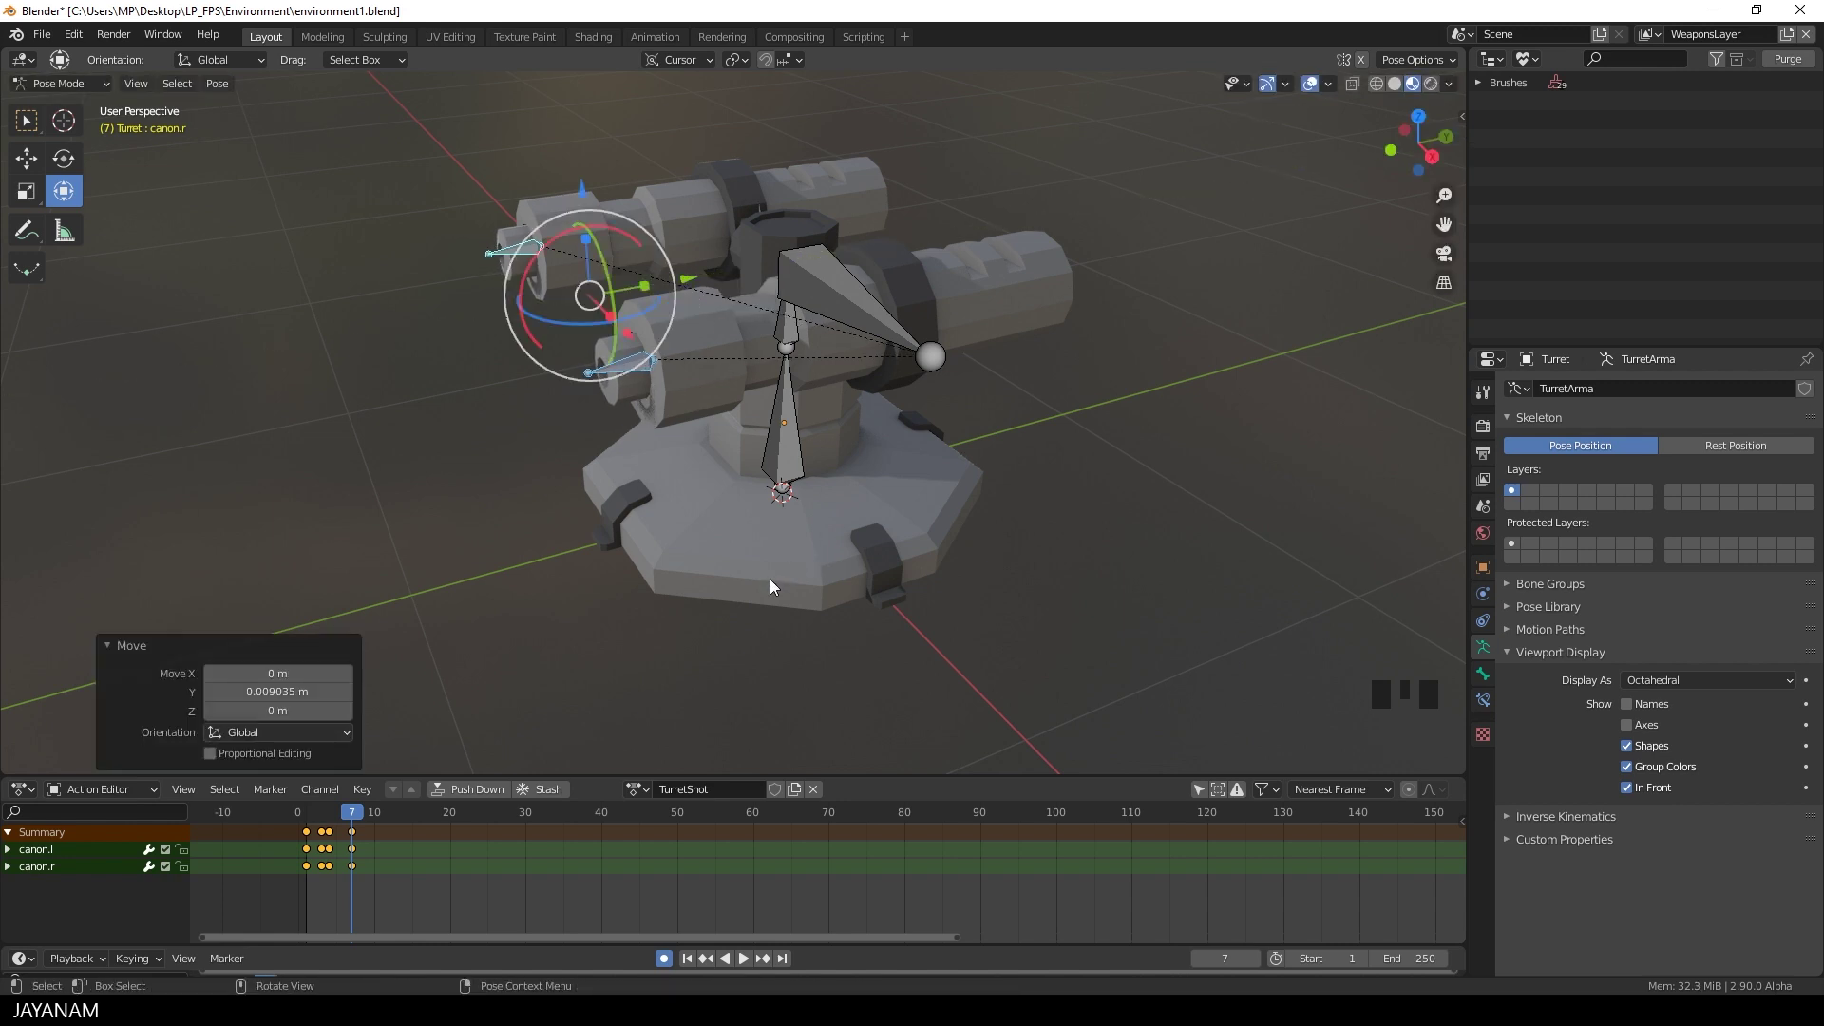
{"action": "left_click_drag", "start_coordinate": [361, 815], "coordinate": [374, 817]}
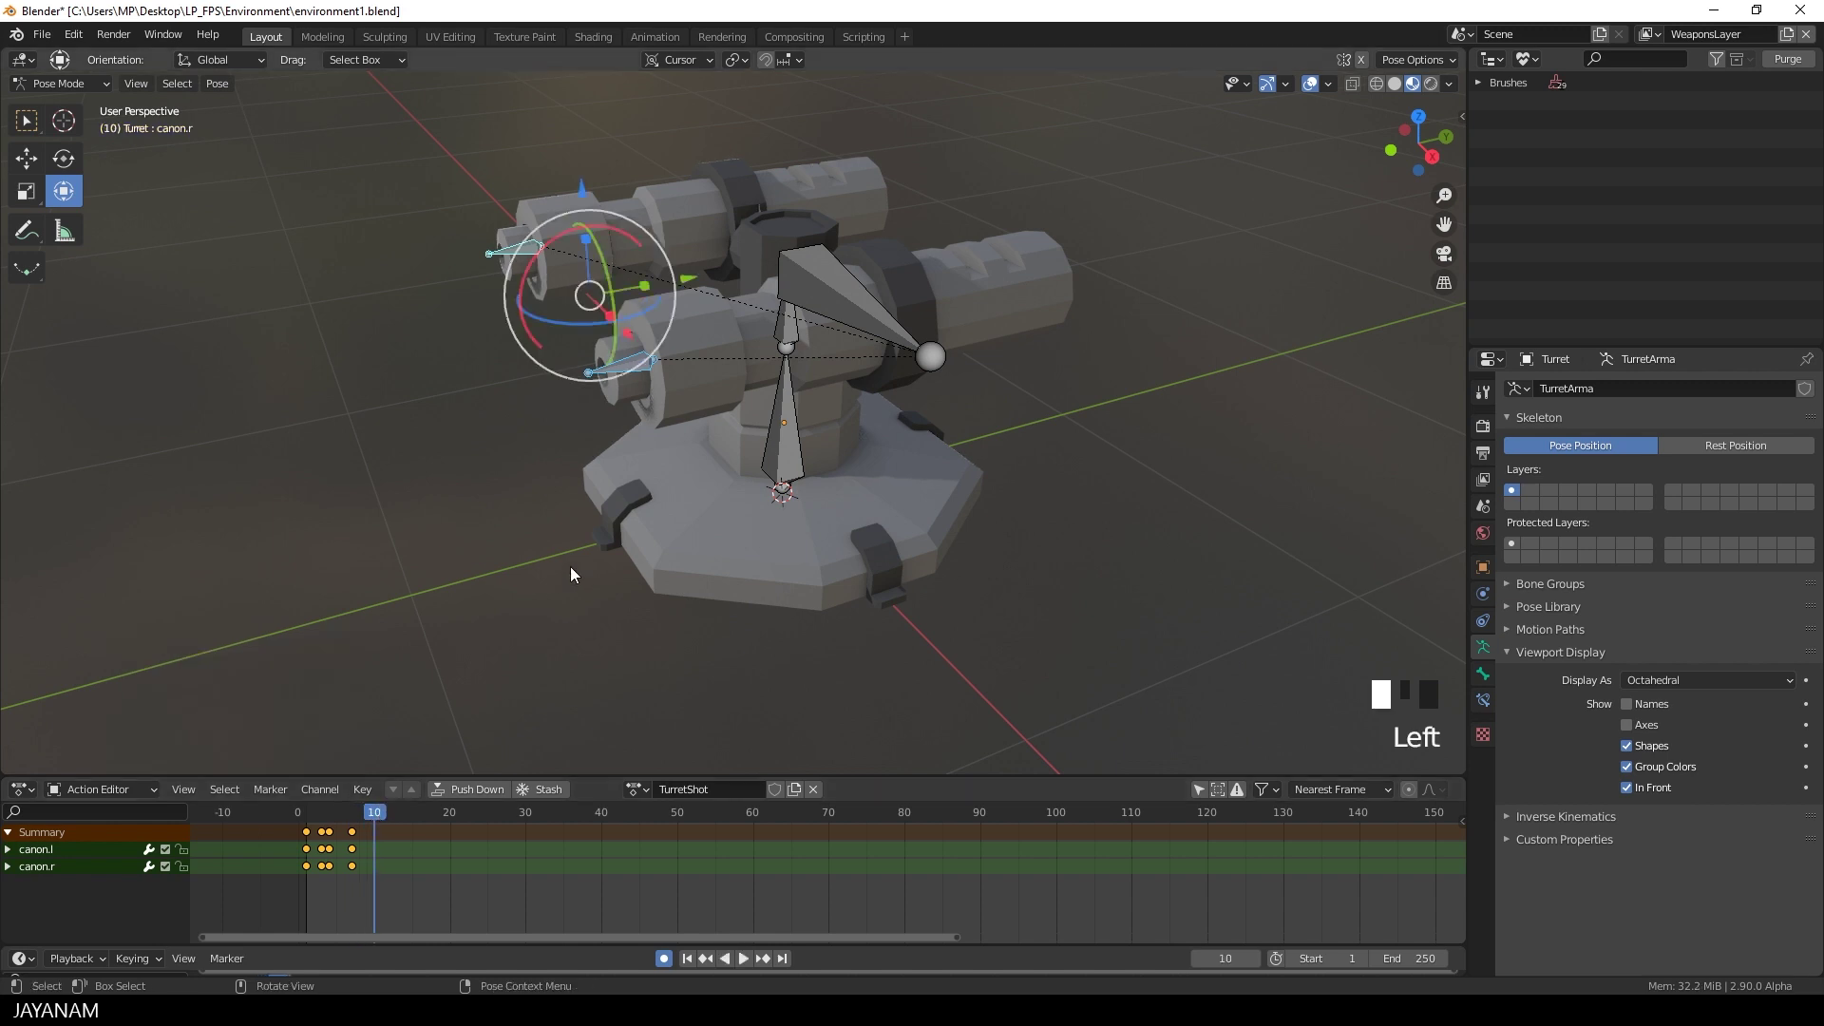
{"action": "key", "text": "alt+g"}
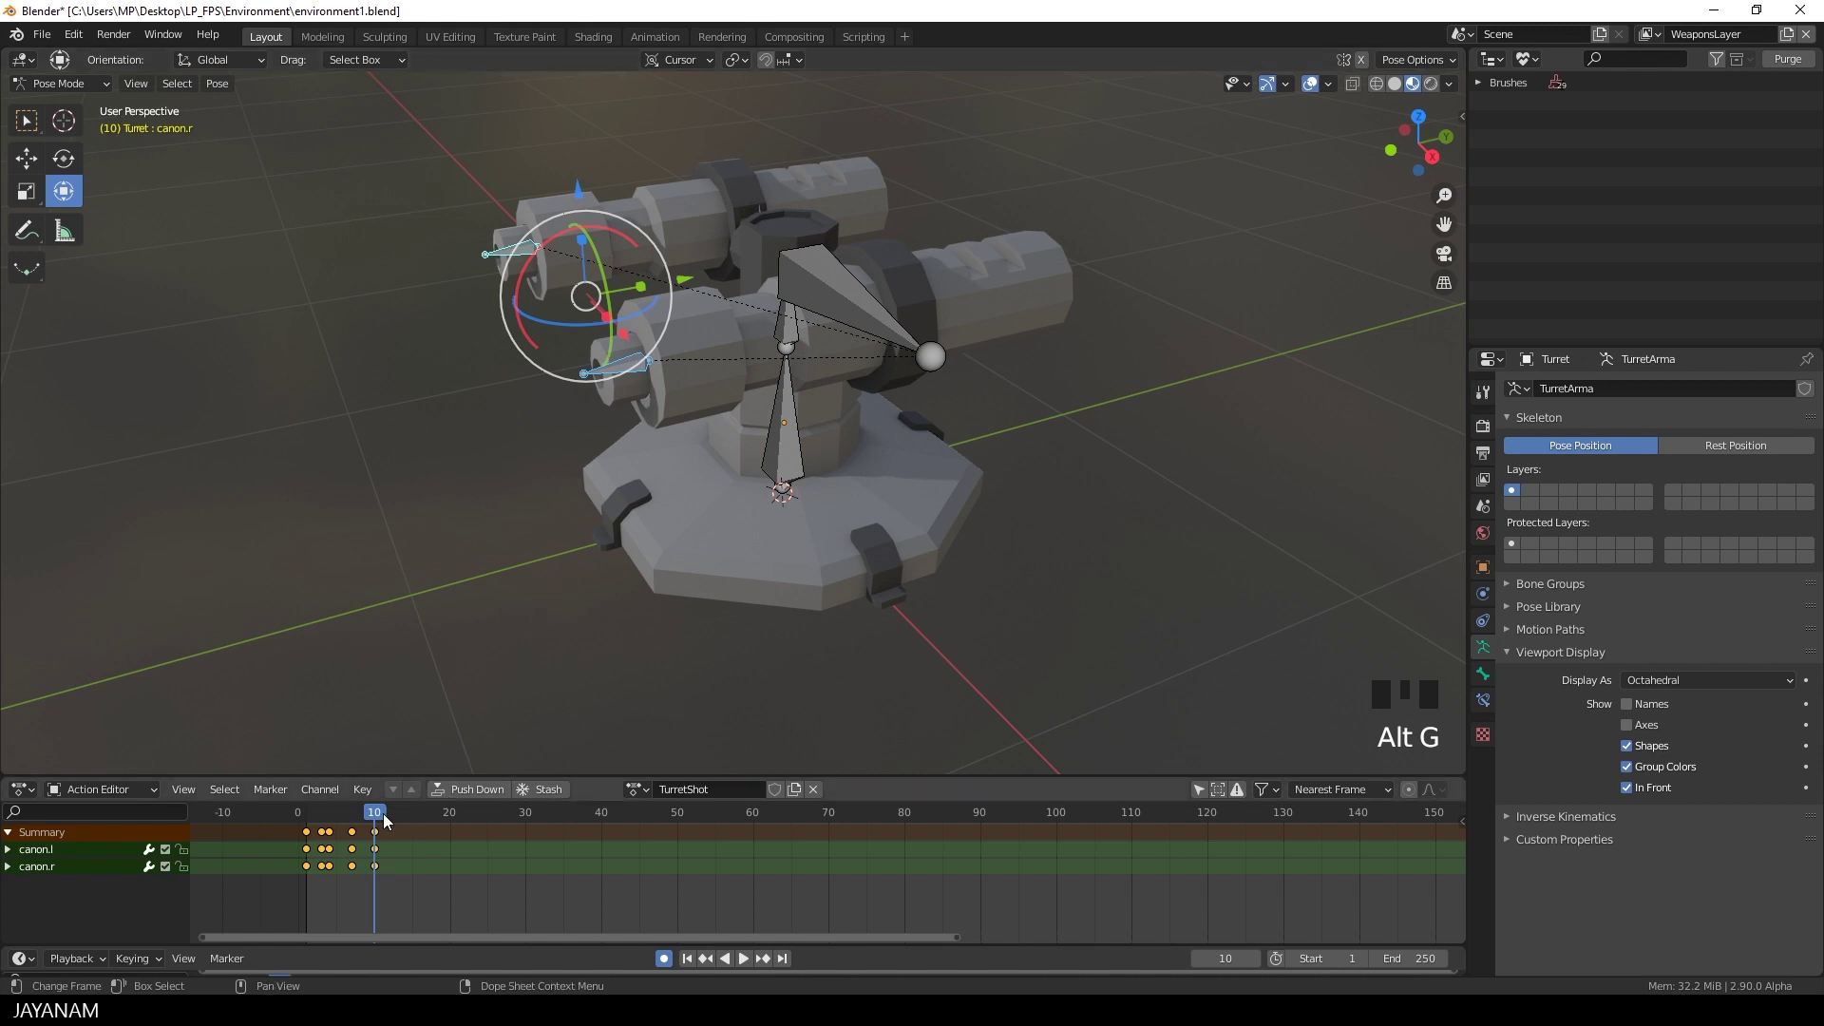
Key a small canon.r Y move at frame 15, reset it at frame 20, then play from frame 1.
{"action": "left_click_drag", "start_coordinate": [384, 813], "coordinate": [411, 813]}
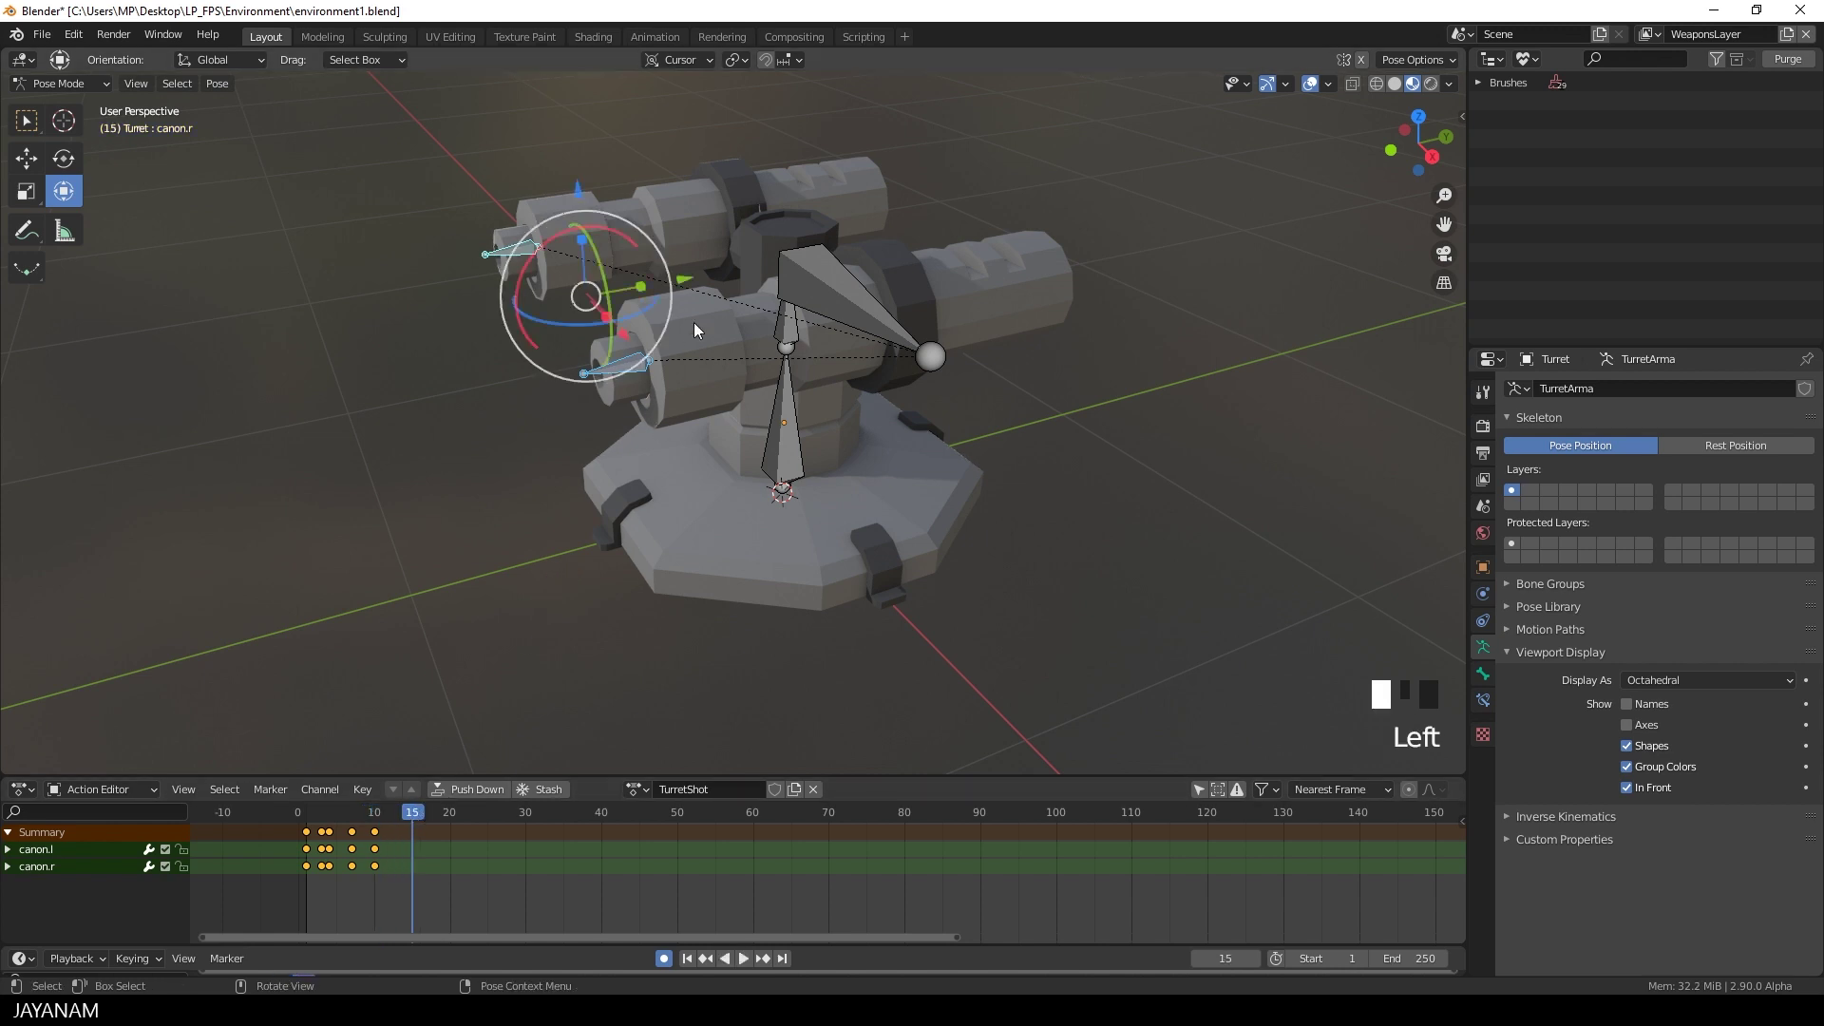
{"action": "left_click_drag", "start_coordinate": [685, 280], "coordinate": [689, 278]}
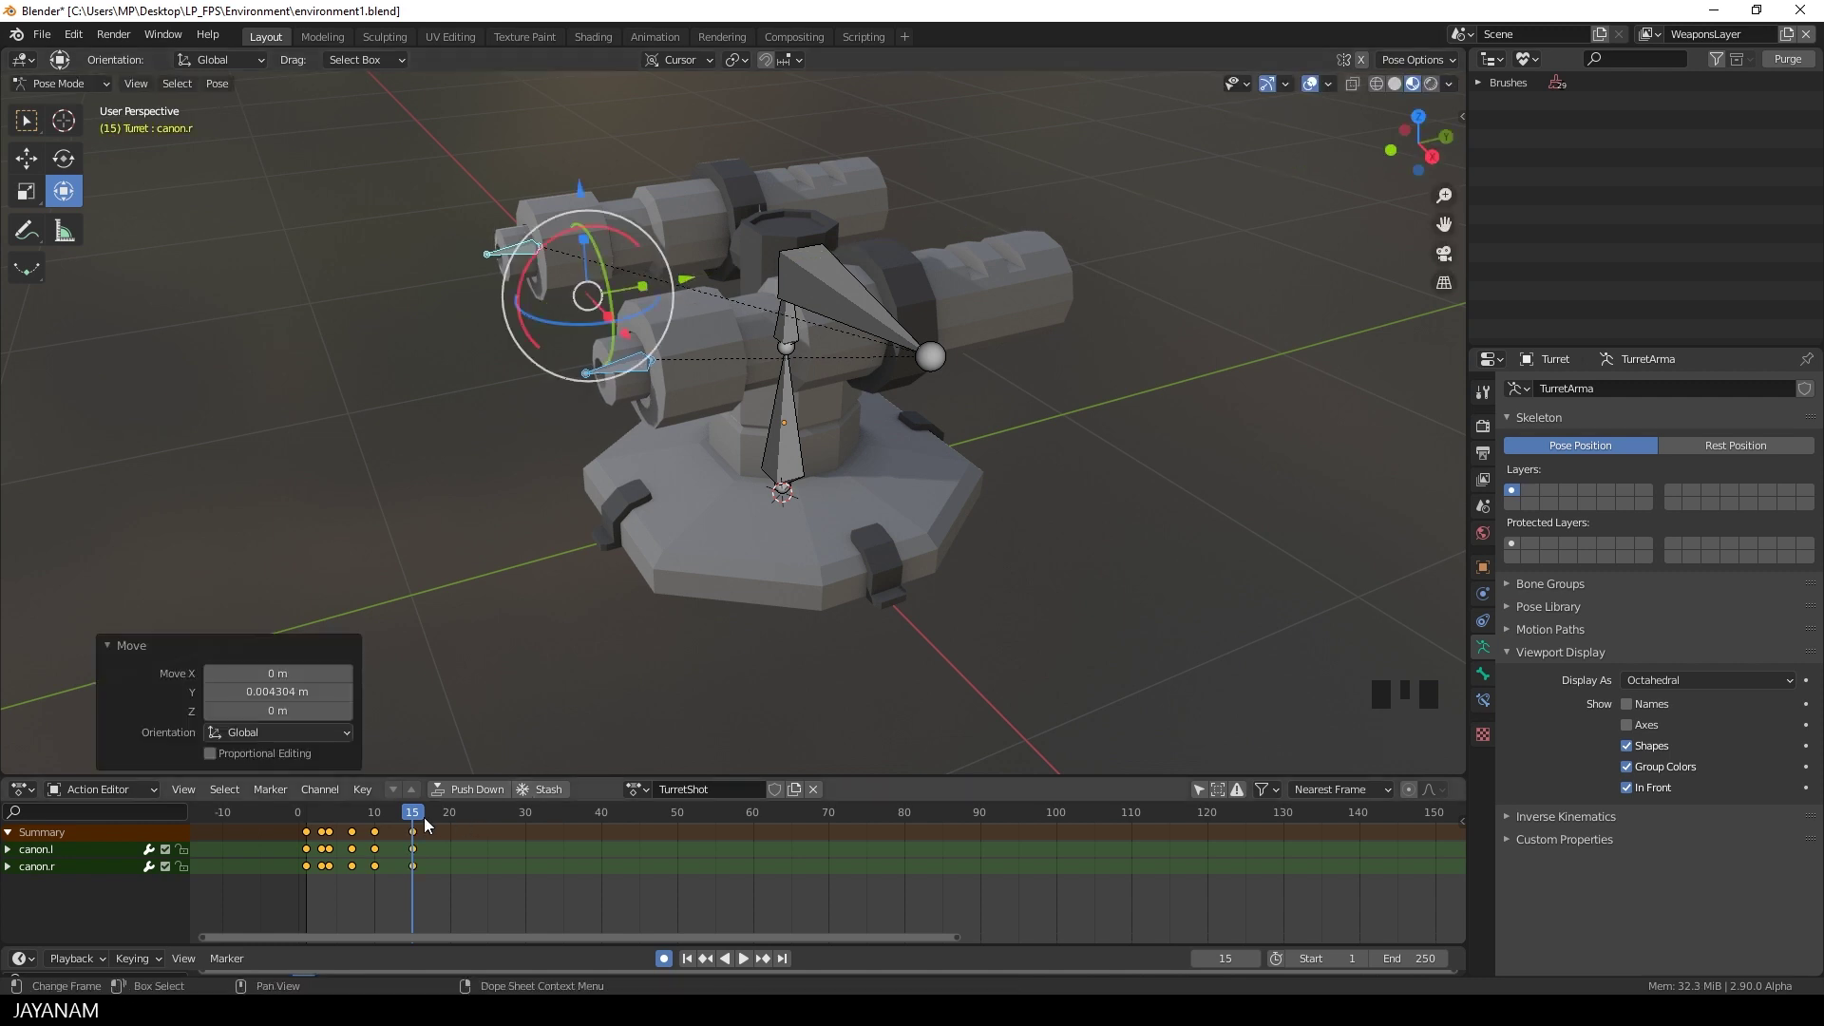
{"action": "left_click_drag", "start_coordinate": [424, 815], "coordinate": [450, 814]}
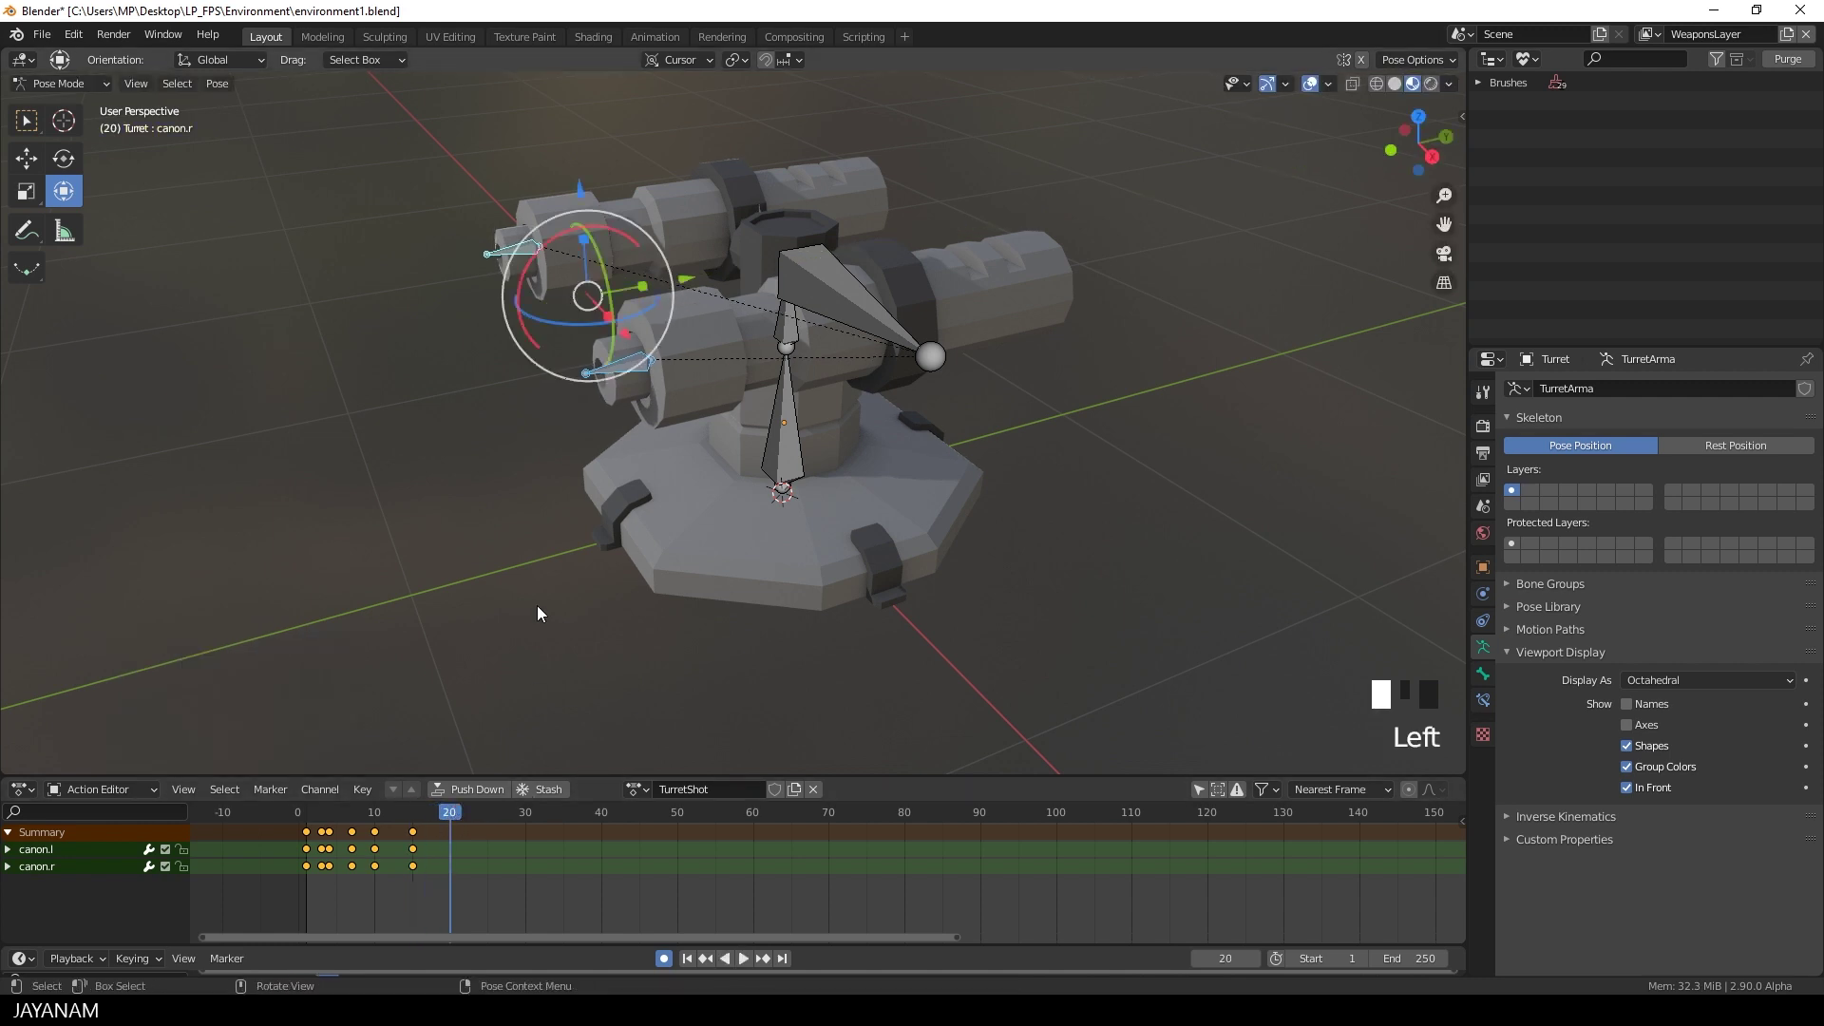
{"action": "key", "text": "alt+g"}
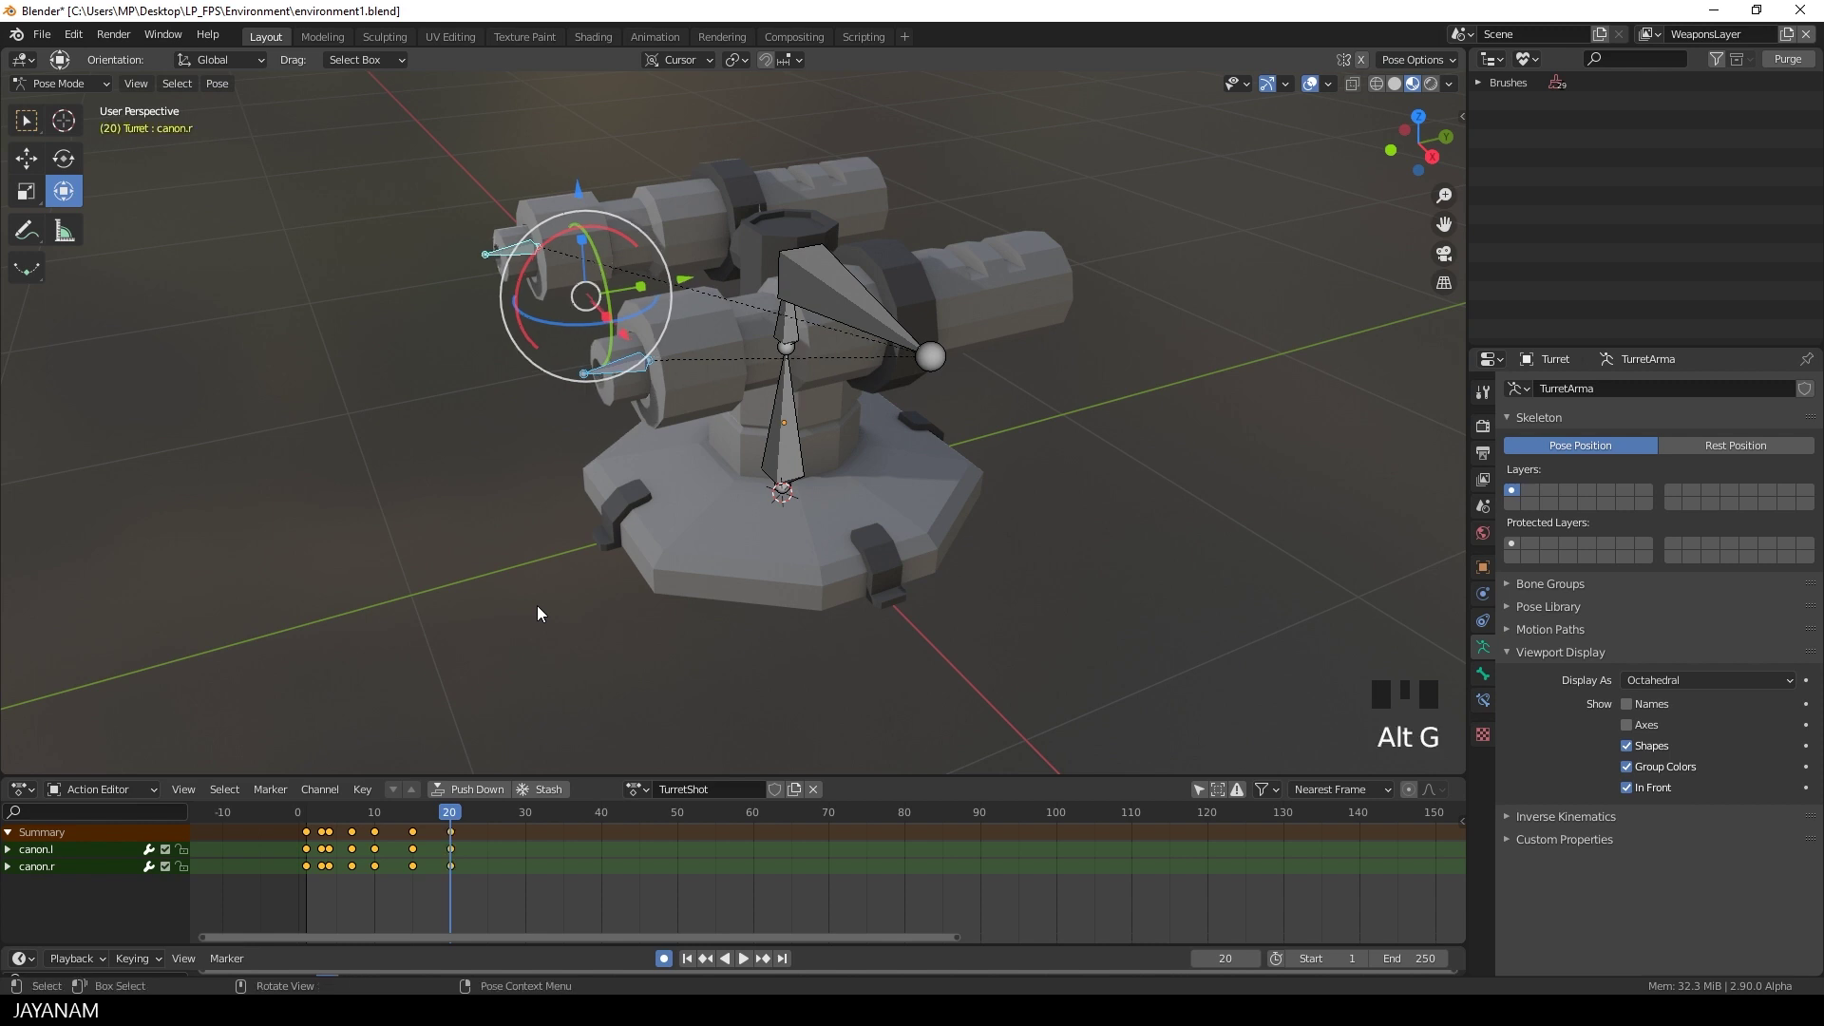
{"action": "left_click_drag", "start_coordinate": [451, 815], "coordinate": [314, 815]}
{"action": "left_click", "coordinate": [742, 956]}
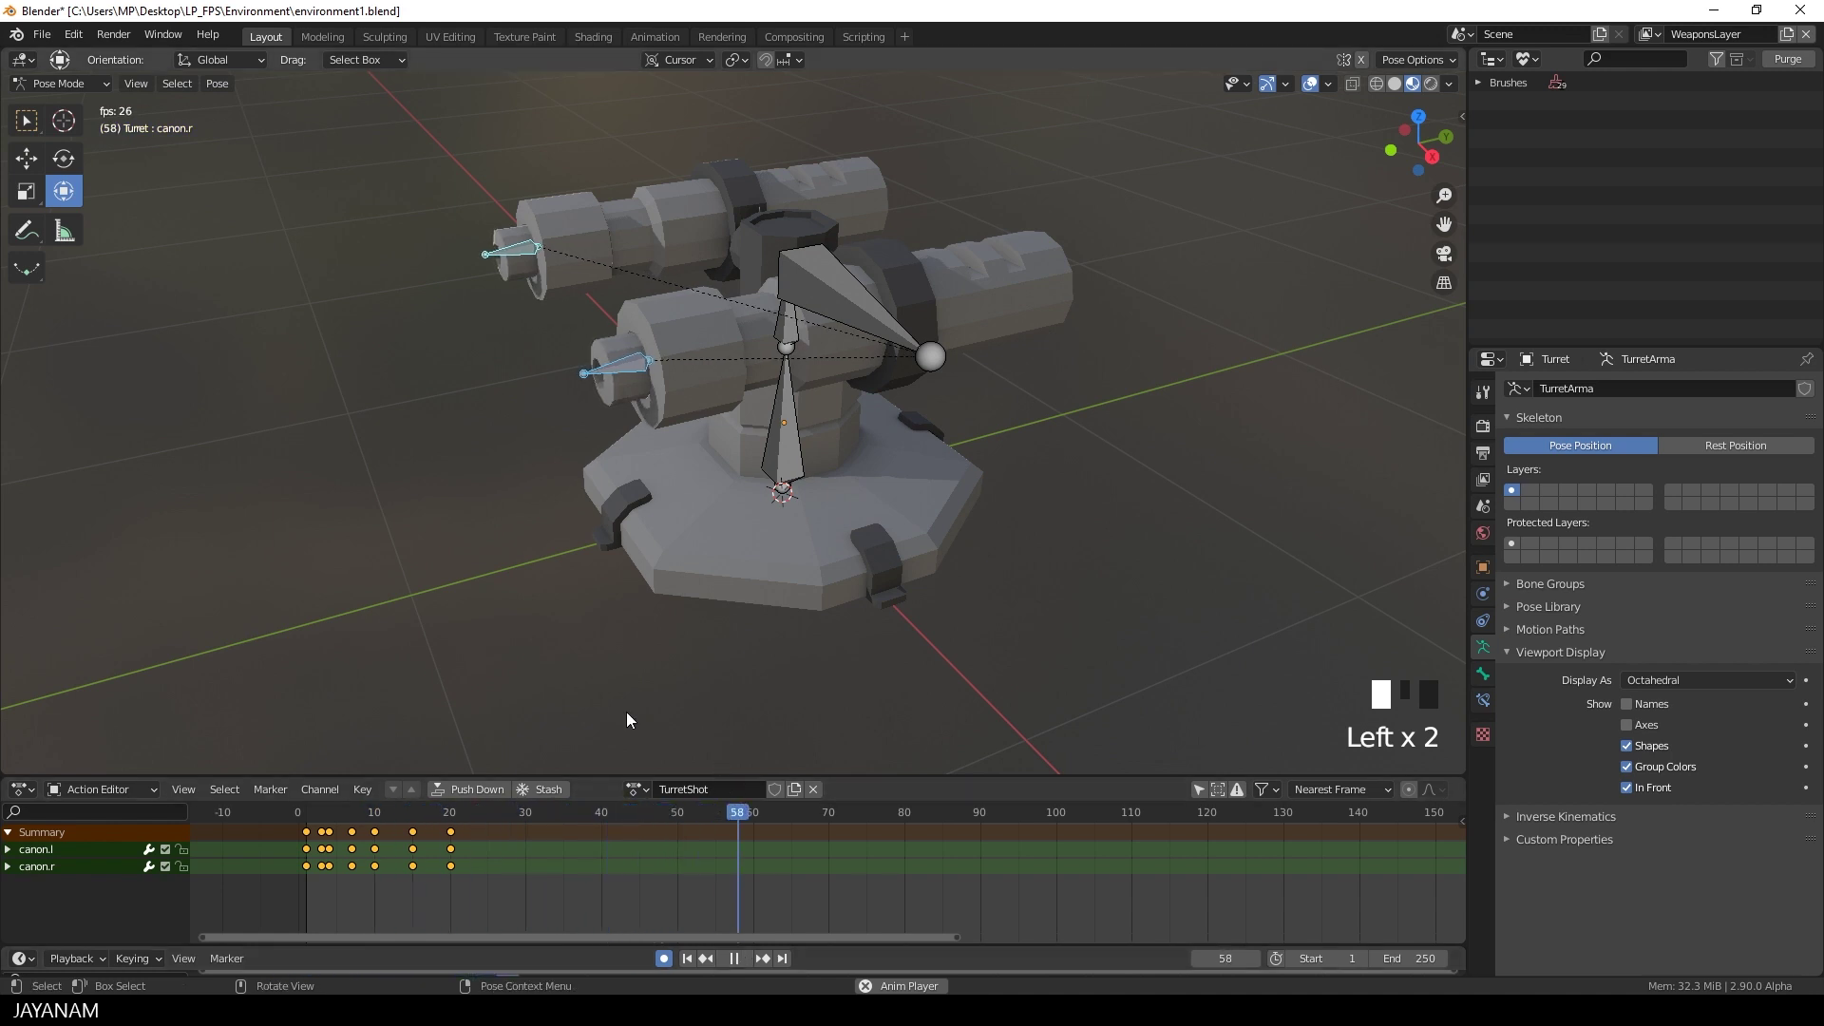
Limit playback to frames 1–20, replay the recoil, then stop and return to frame 1.
{"action": "left_click", "coordinate": [733, 957]}
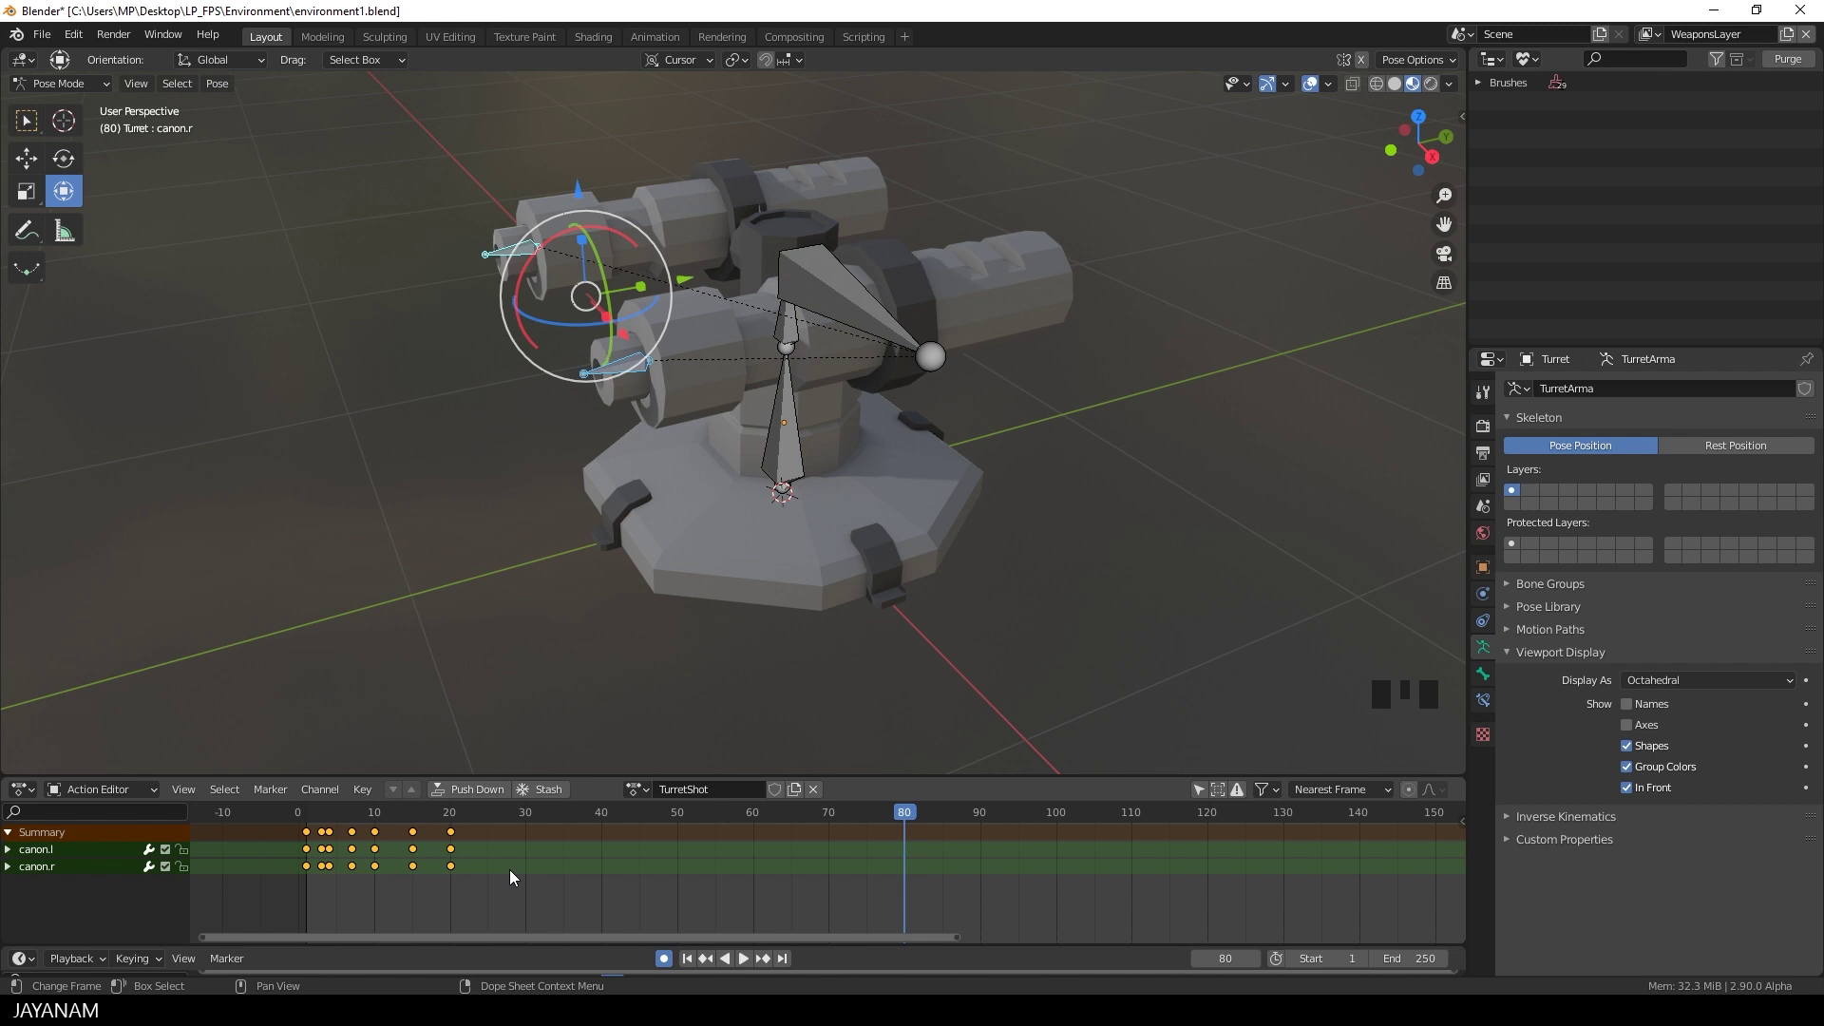
{"action": "key", "text": "ctrl+alt+p"}
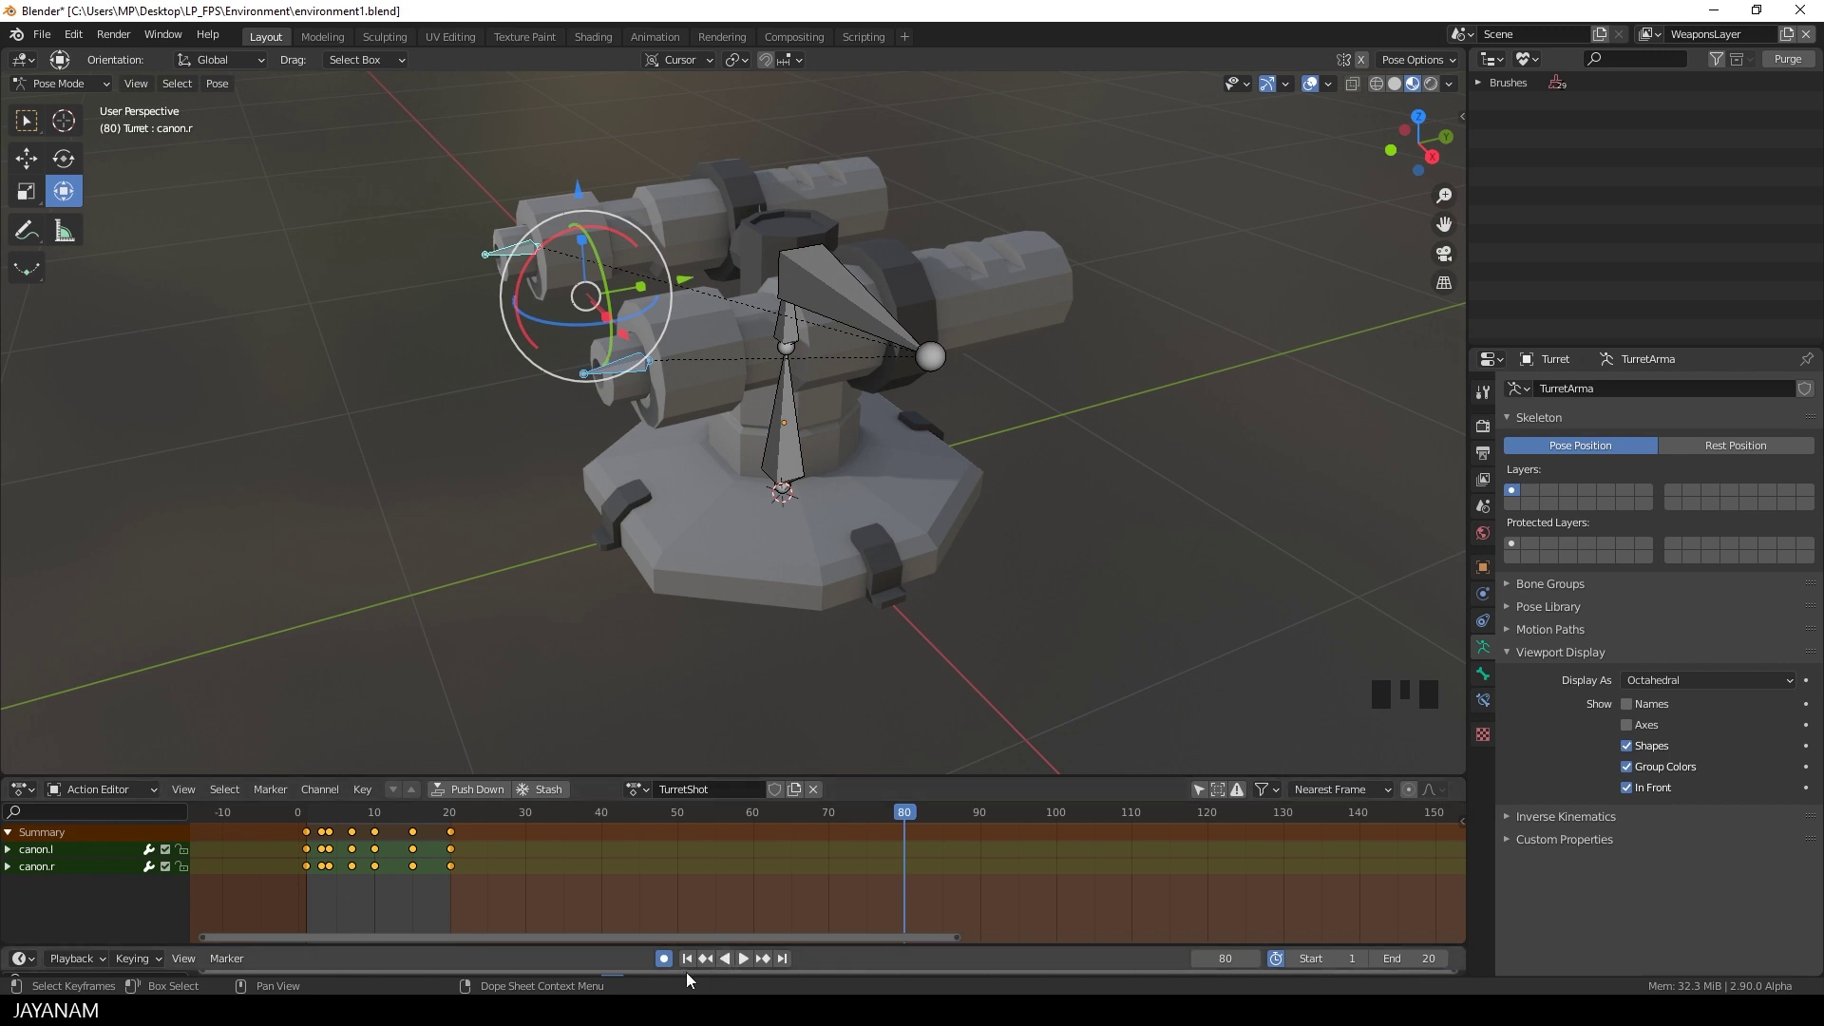
{"action": "left_click", "coordinate": [743, 957]}
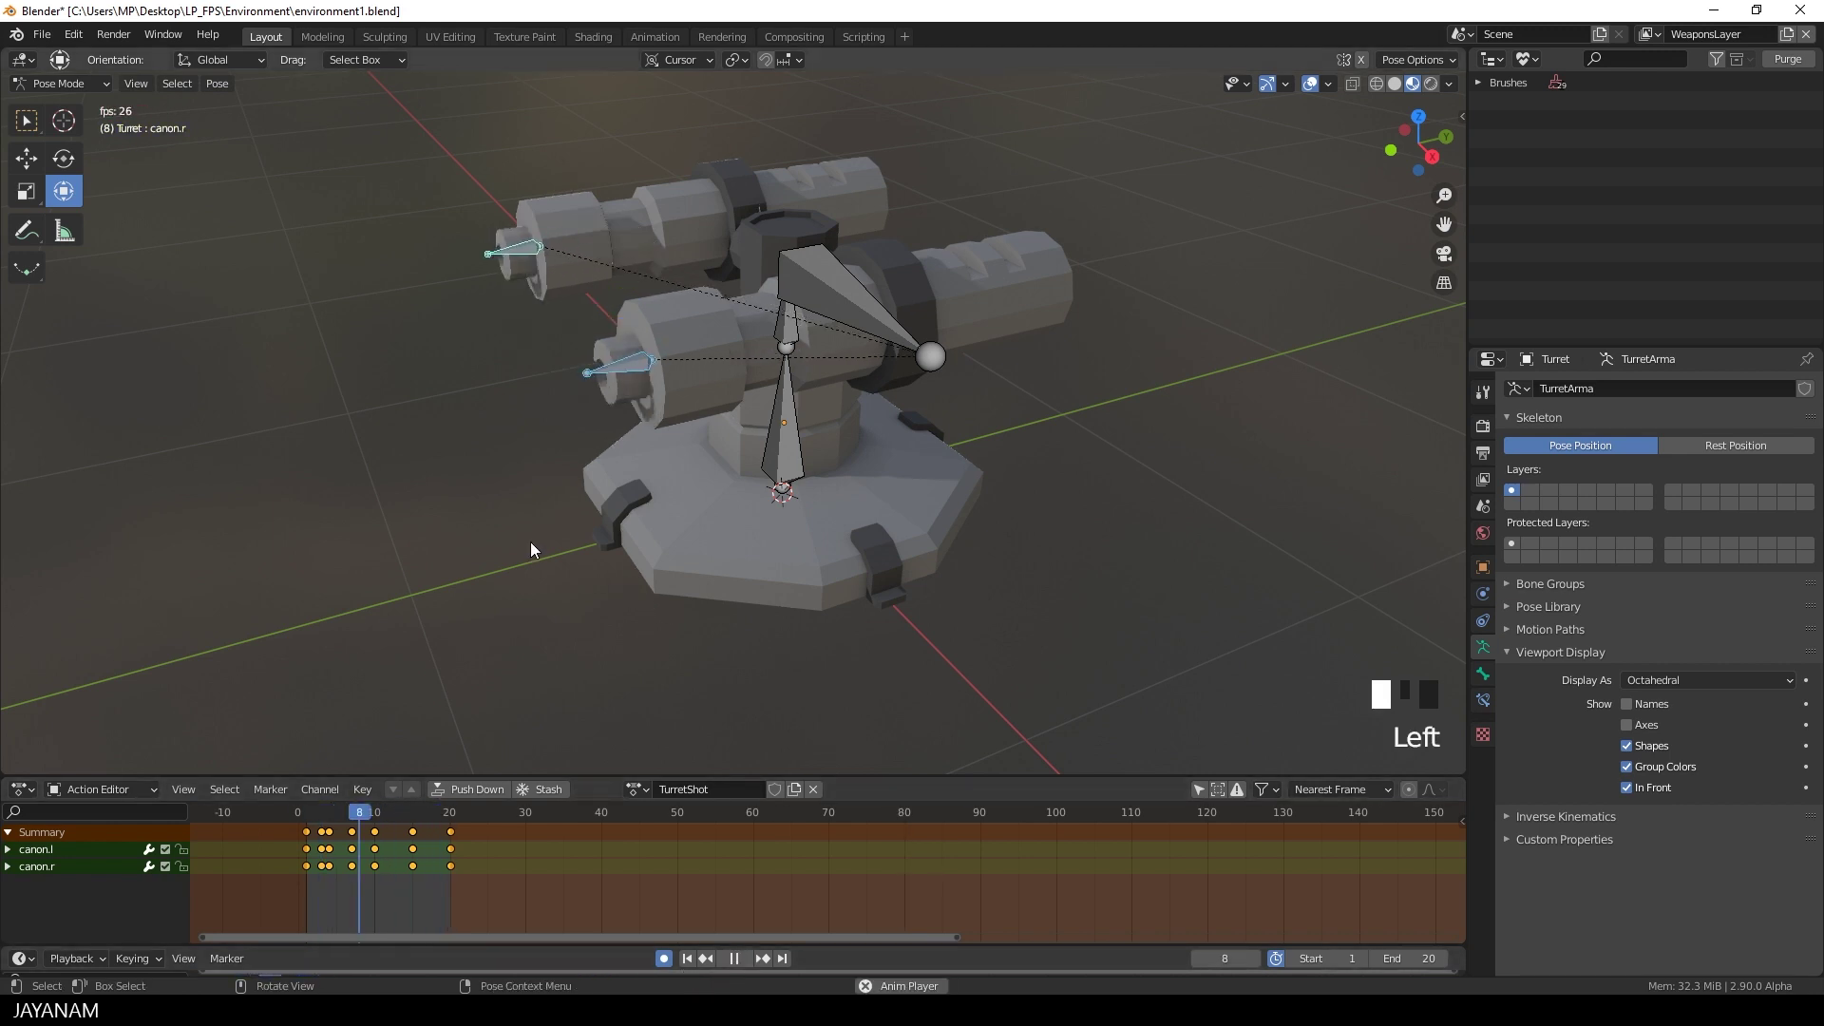
{"action": "middle_click_drag", "start_coordinate": [528, 548], "coordinate": [529, 480]}
{"action": "scroll", "coordinate": [516, 480], "scroll_direction": "up", "scroll_amount": 2}
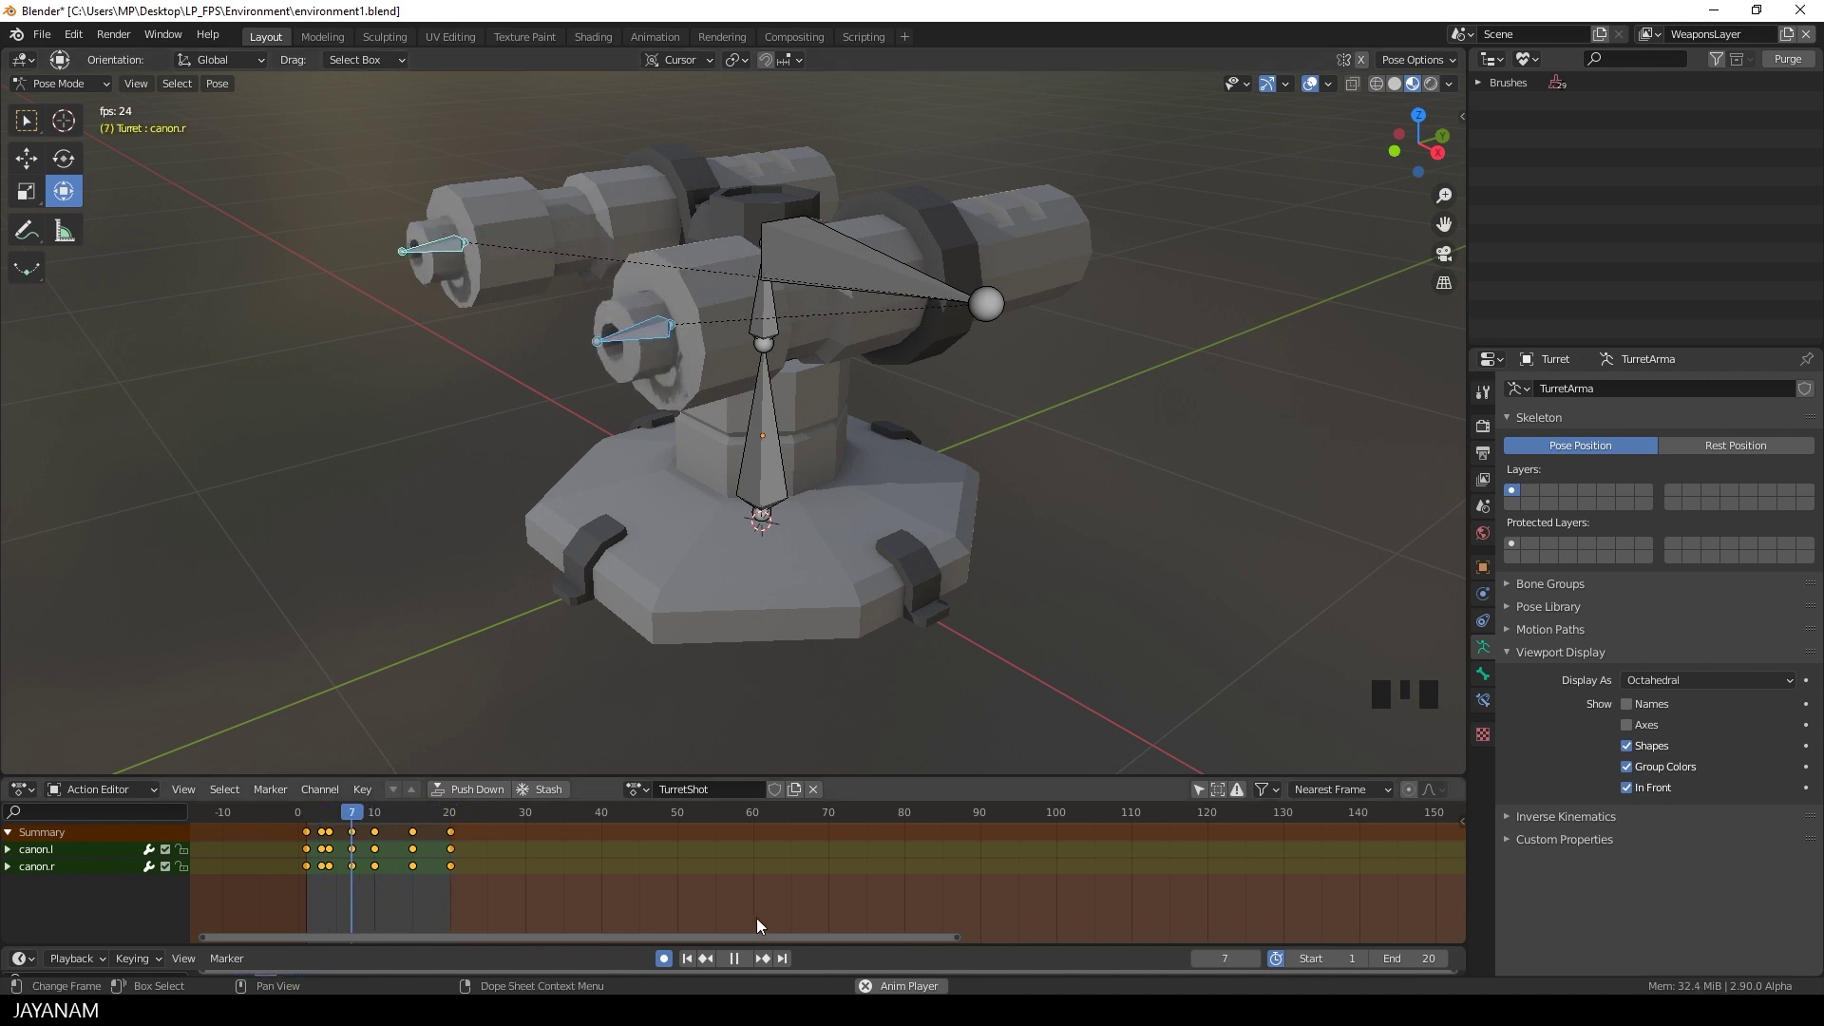
{"action": "left_click", "coordinate": [741, 959]}
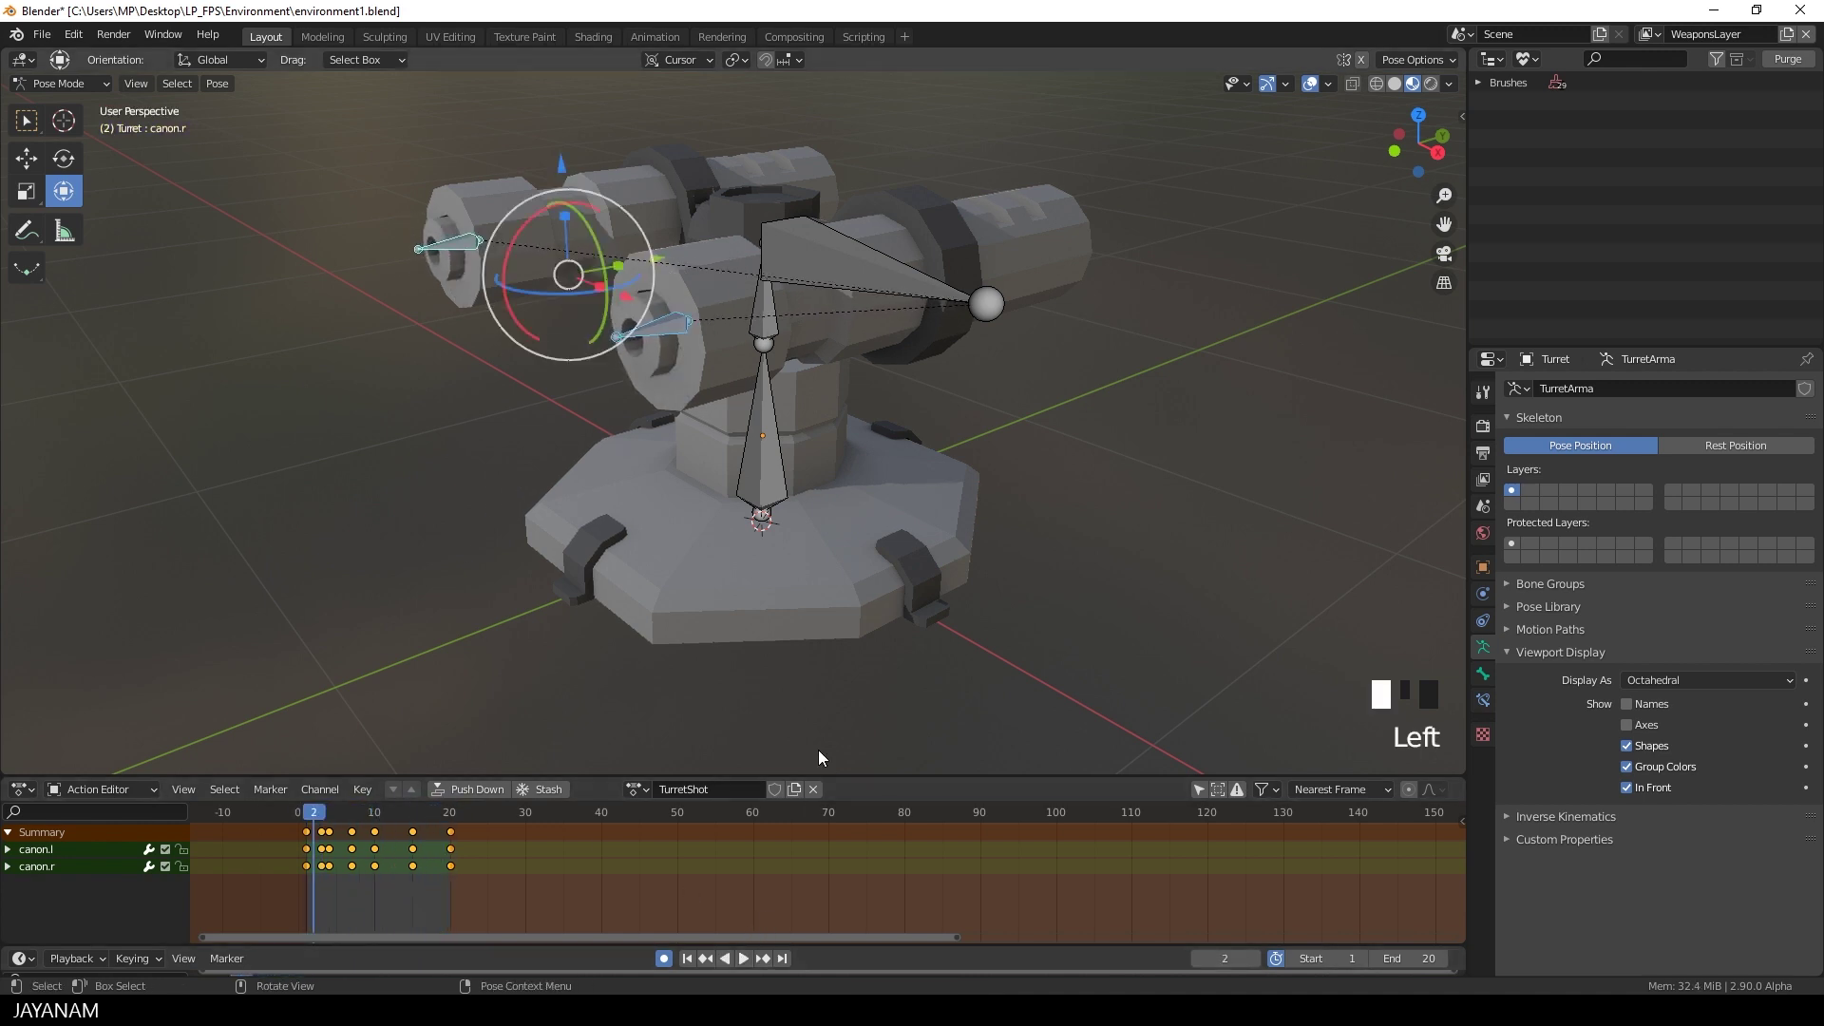
{"action": "left_click", "coordinate": [309, 814]}
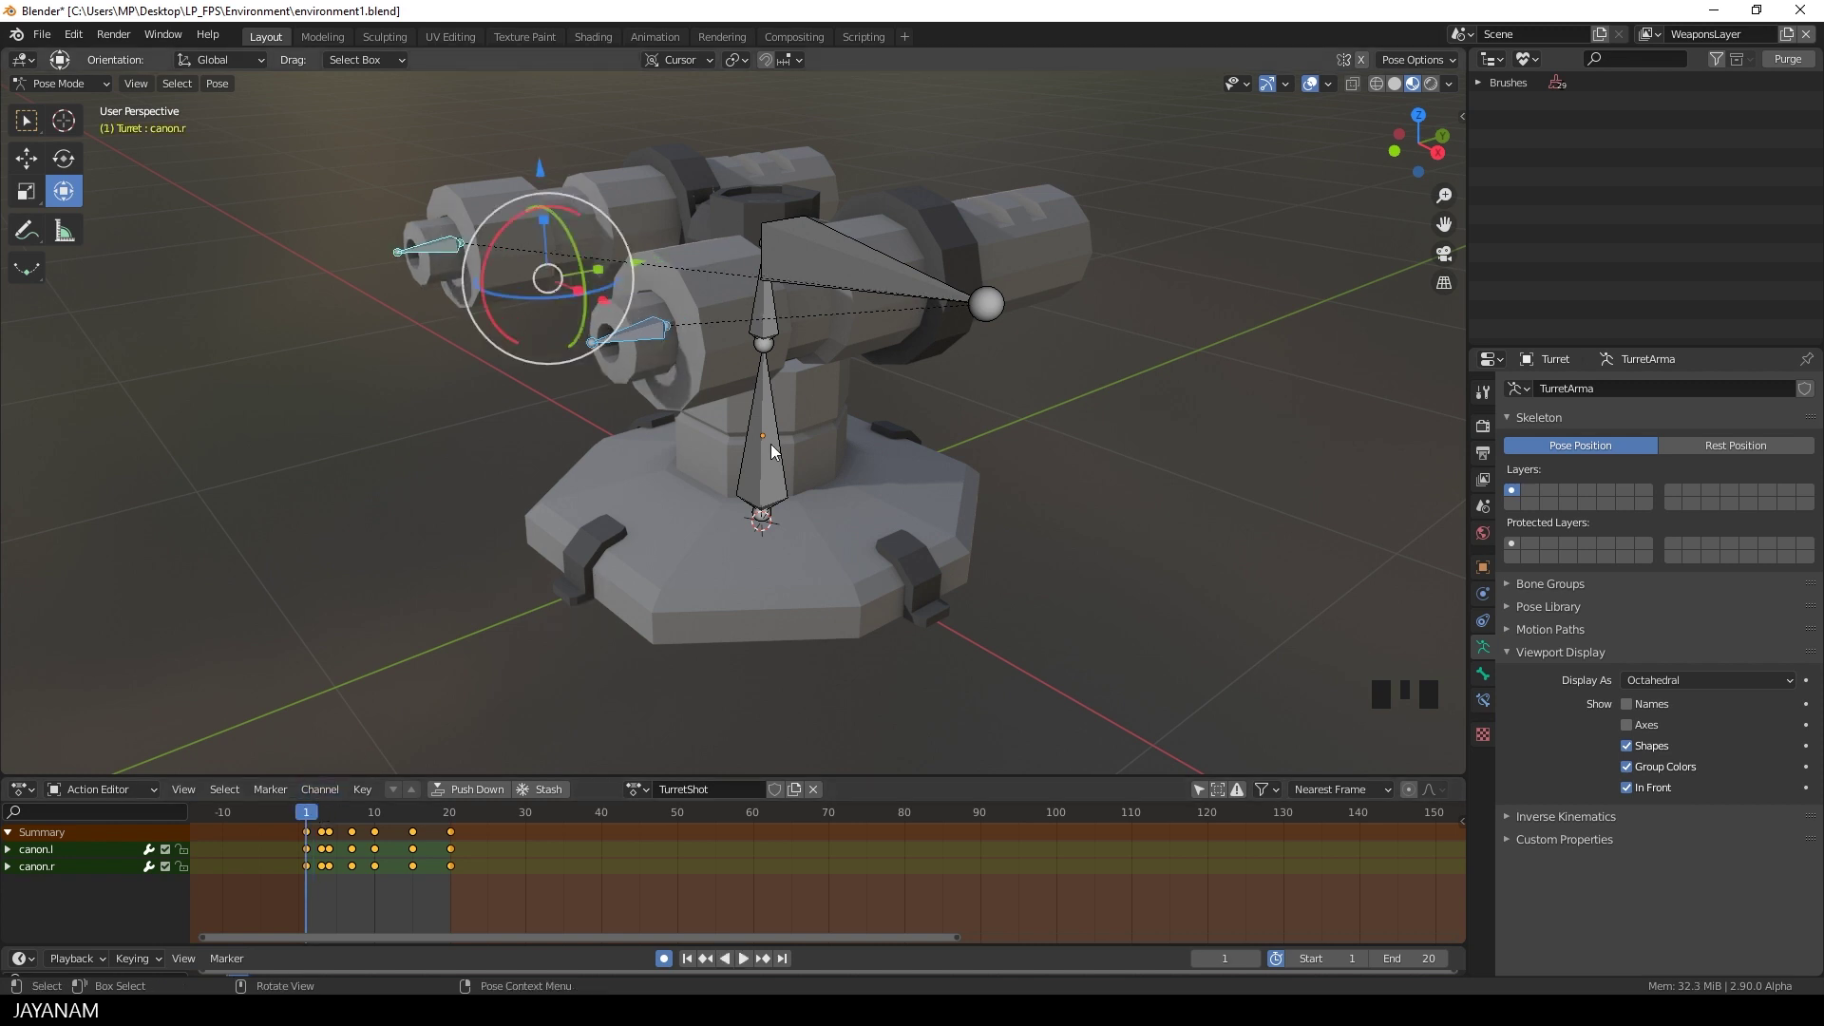
Select the root bone, view the turret side-on, and insert a LocRot keyframe at frame 1.
{"action": "left_click", "coordinate": [768, 472]}
{"action": "middle_click_drag", "start_coordinate": [921, 596], "coordinate": [874, 551]}
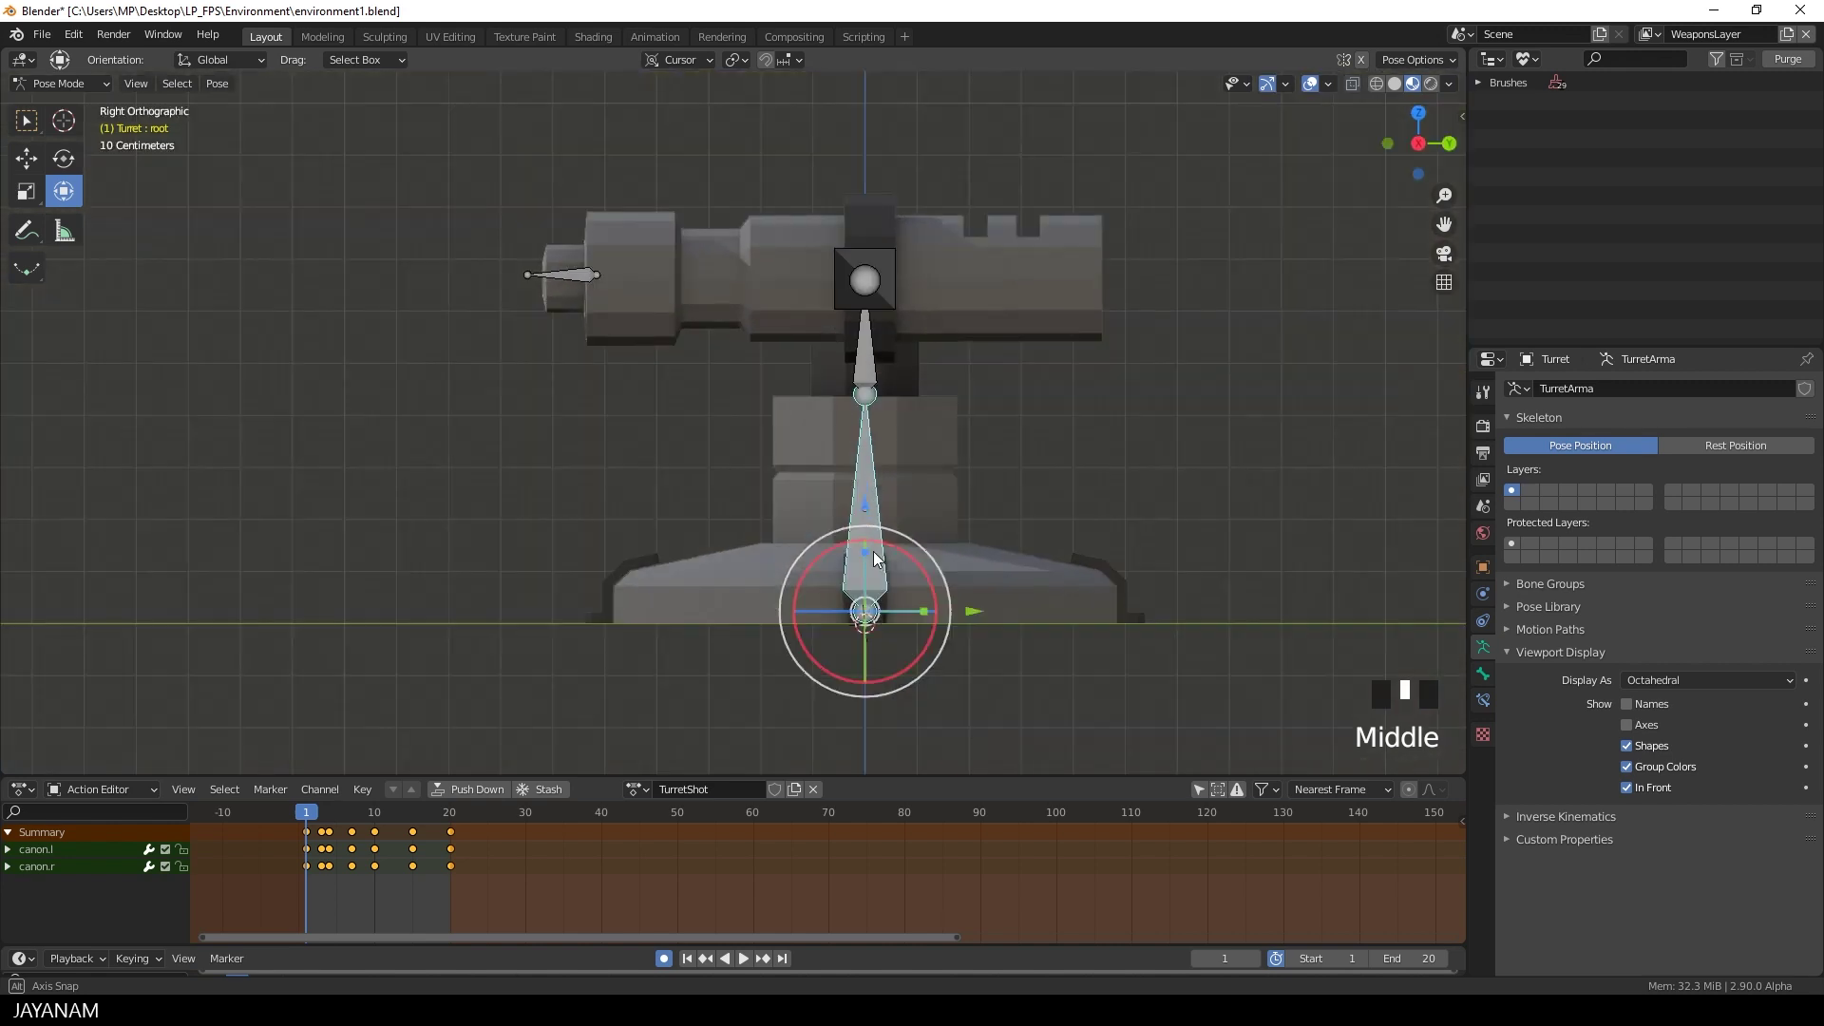
{"action": "middle_click", "coordinate": [1121, 642], "text": "alt+shift"}
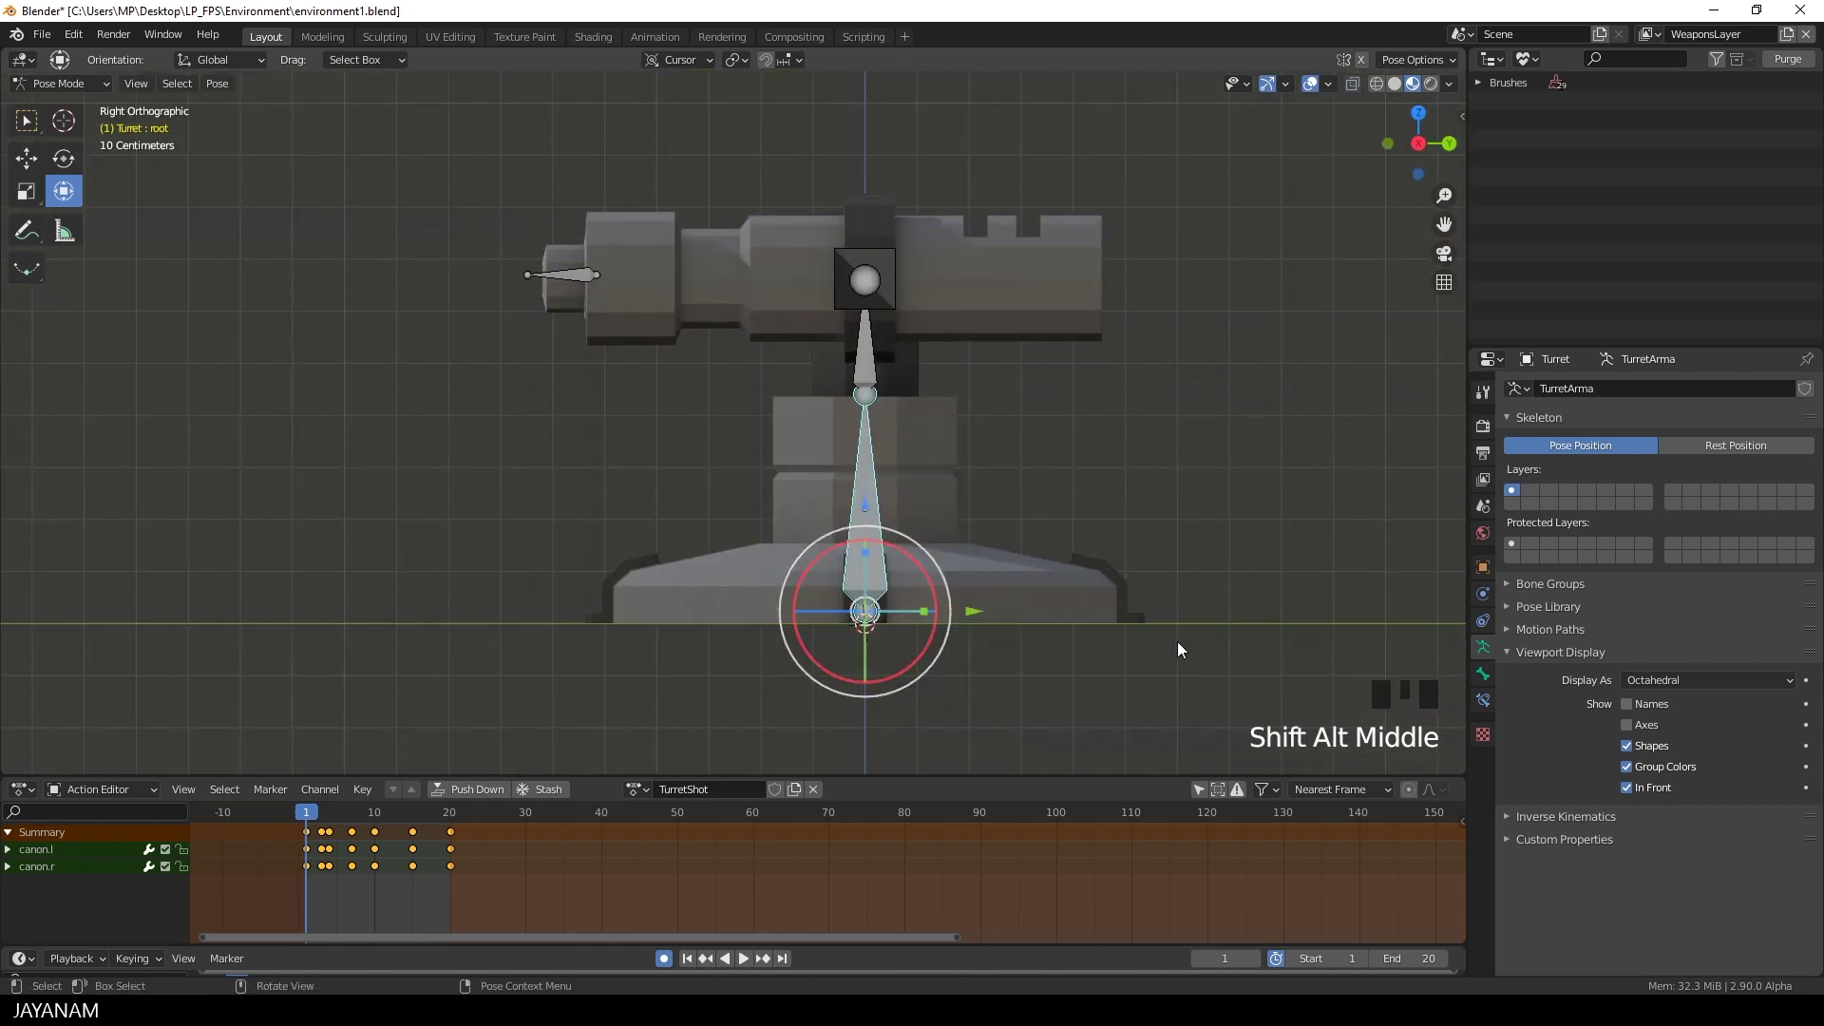
{"action": "middle_click_drag", "start_coordinate": [1177, 643], "coordinate": [1091, 598], "text": "shift"}
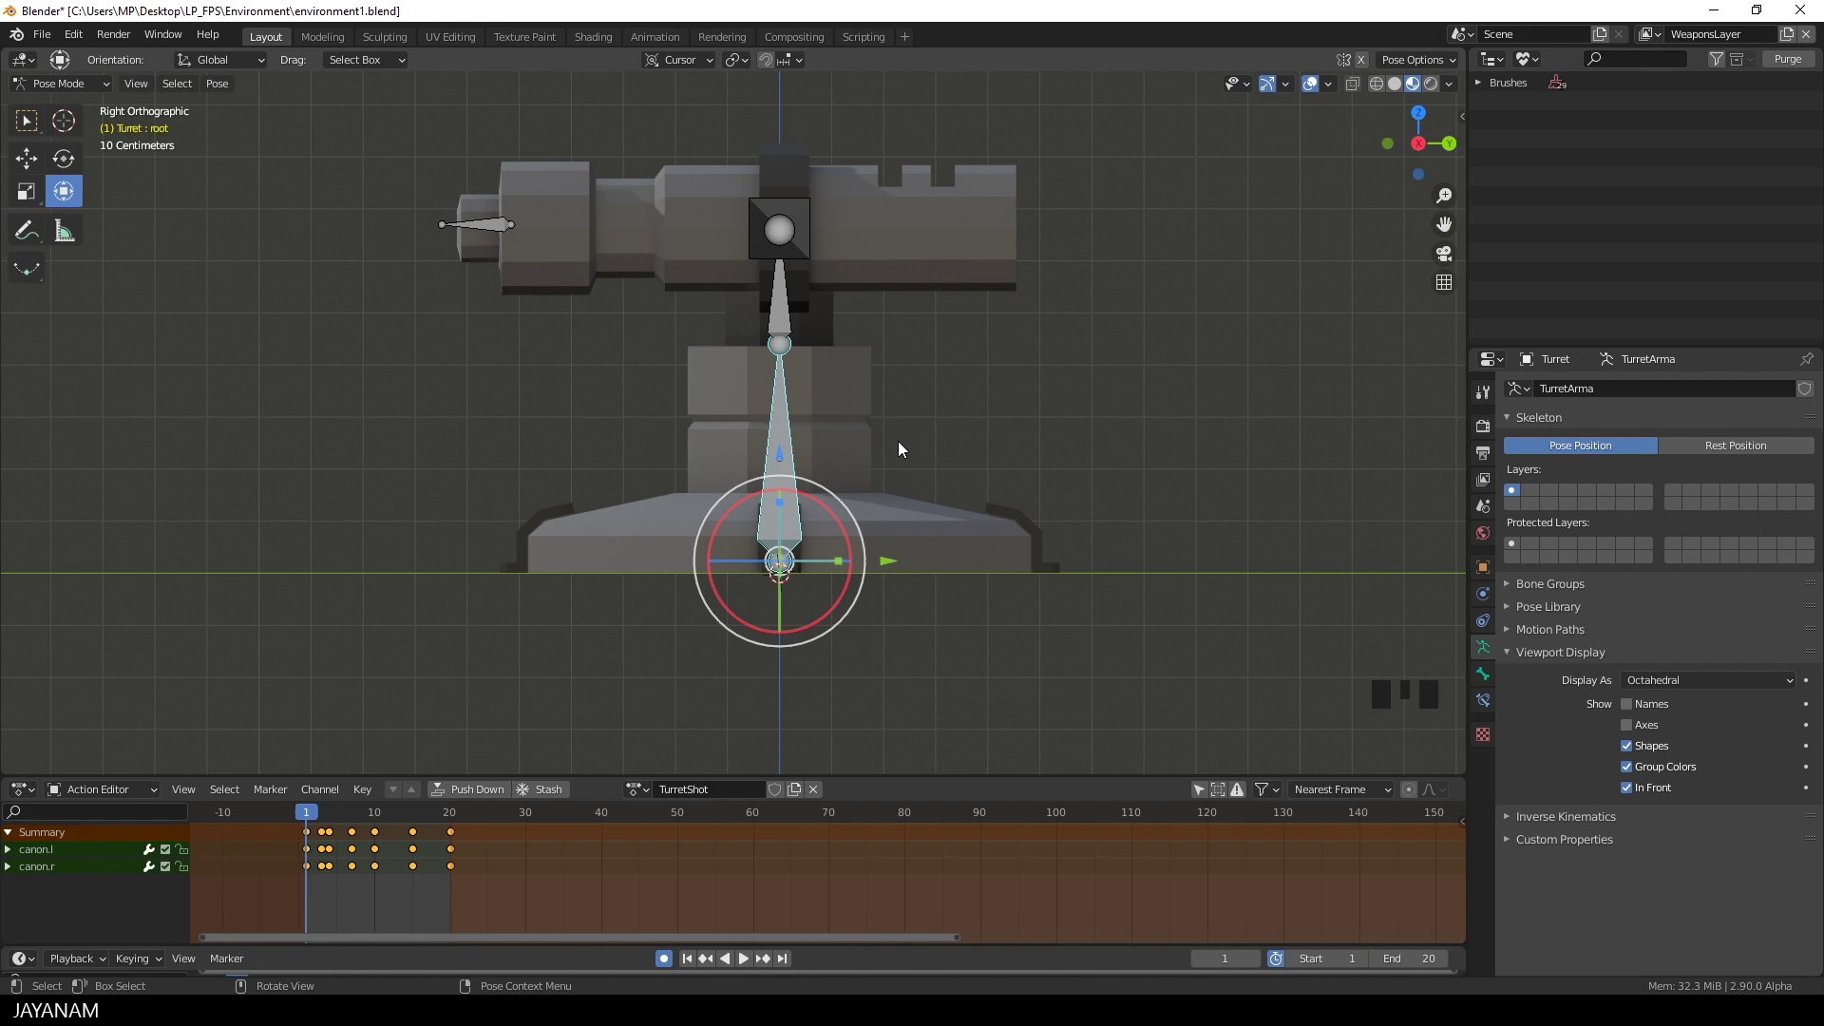
{"action": "key", "text": "i"}
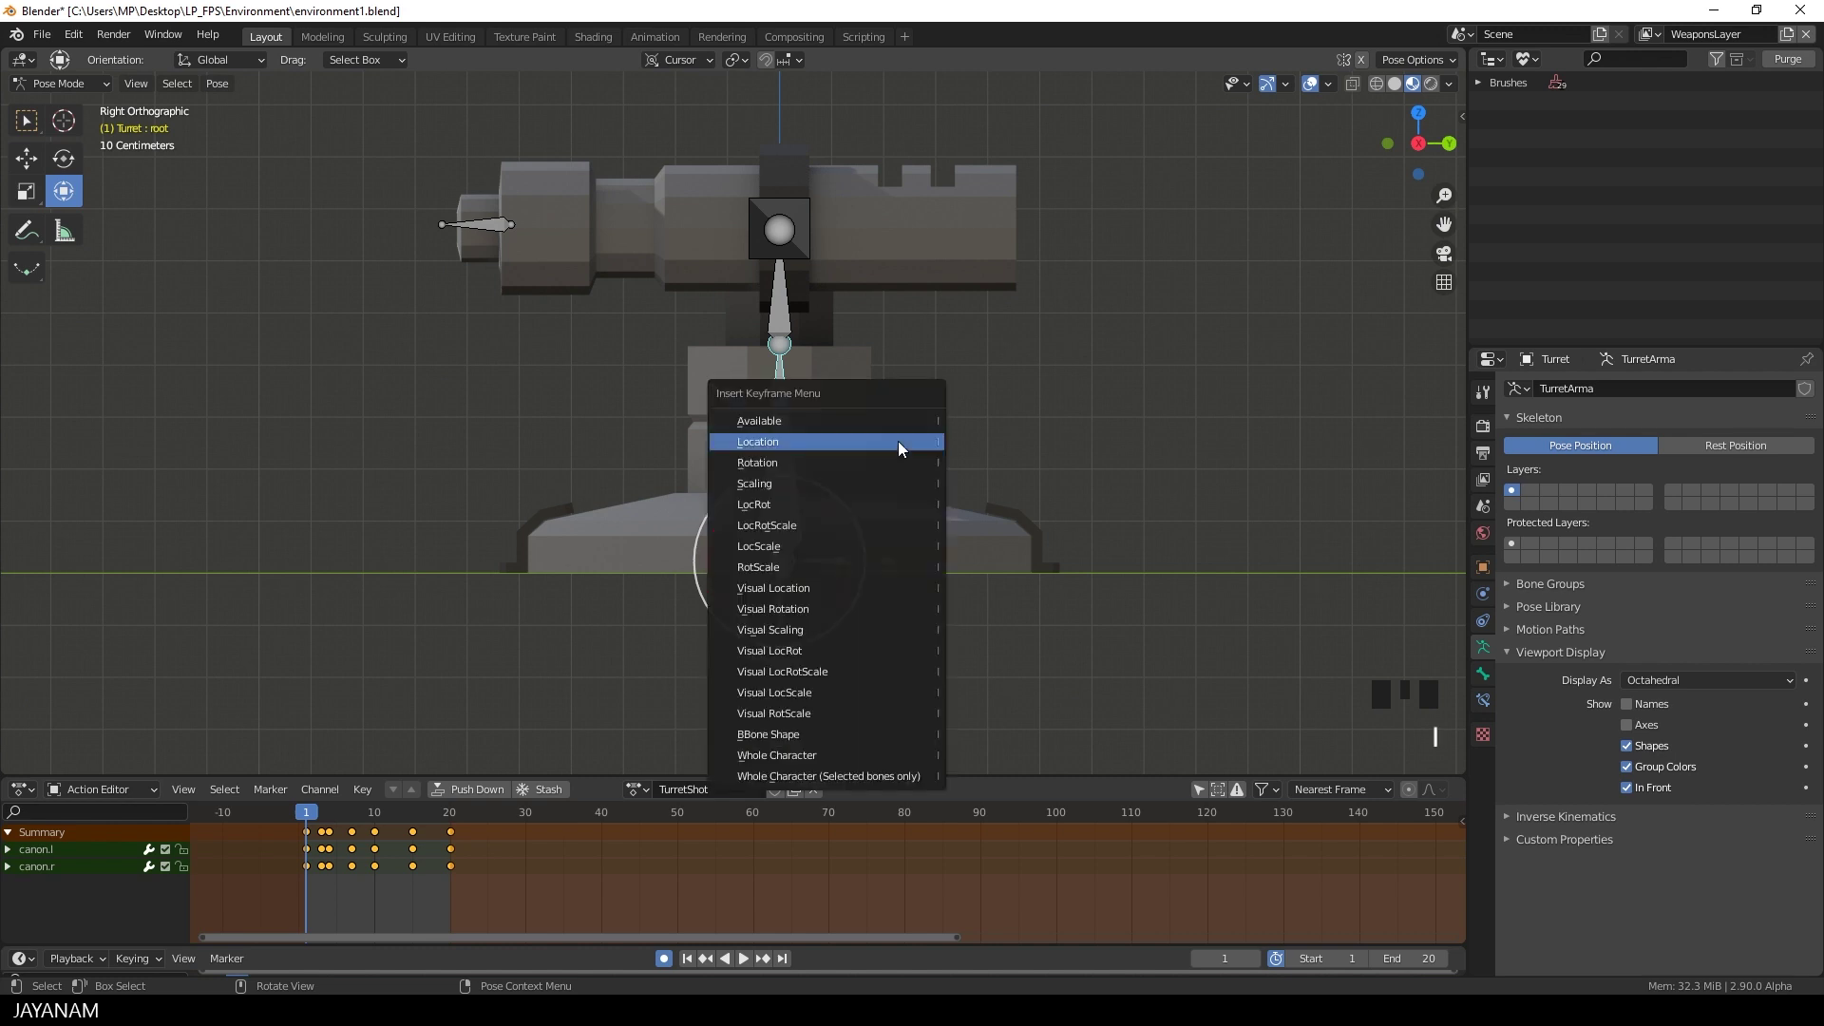
{"action": "left_click", "coordinate": [828, 501]}
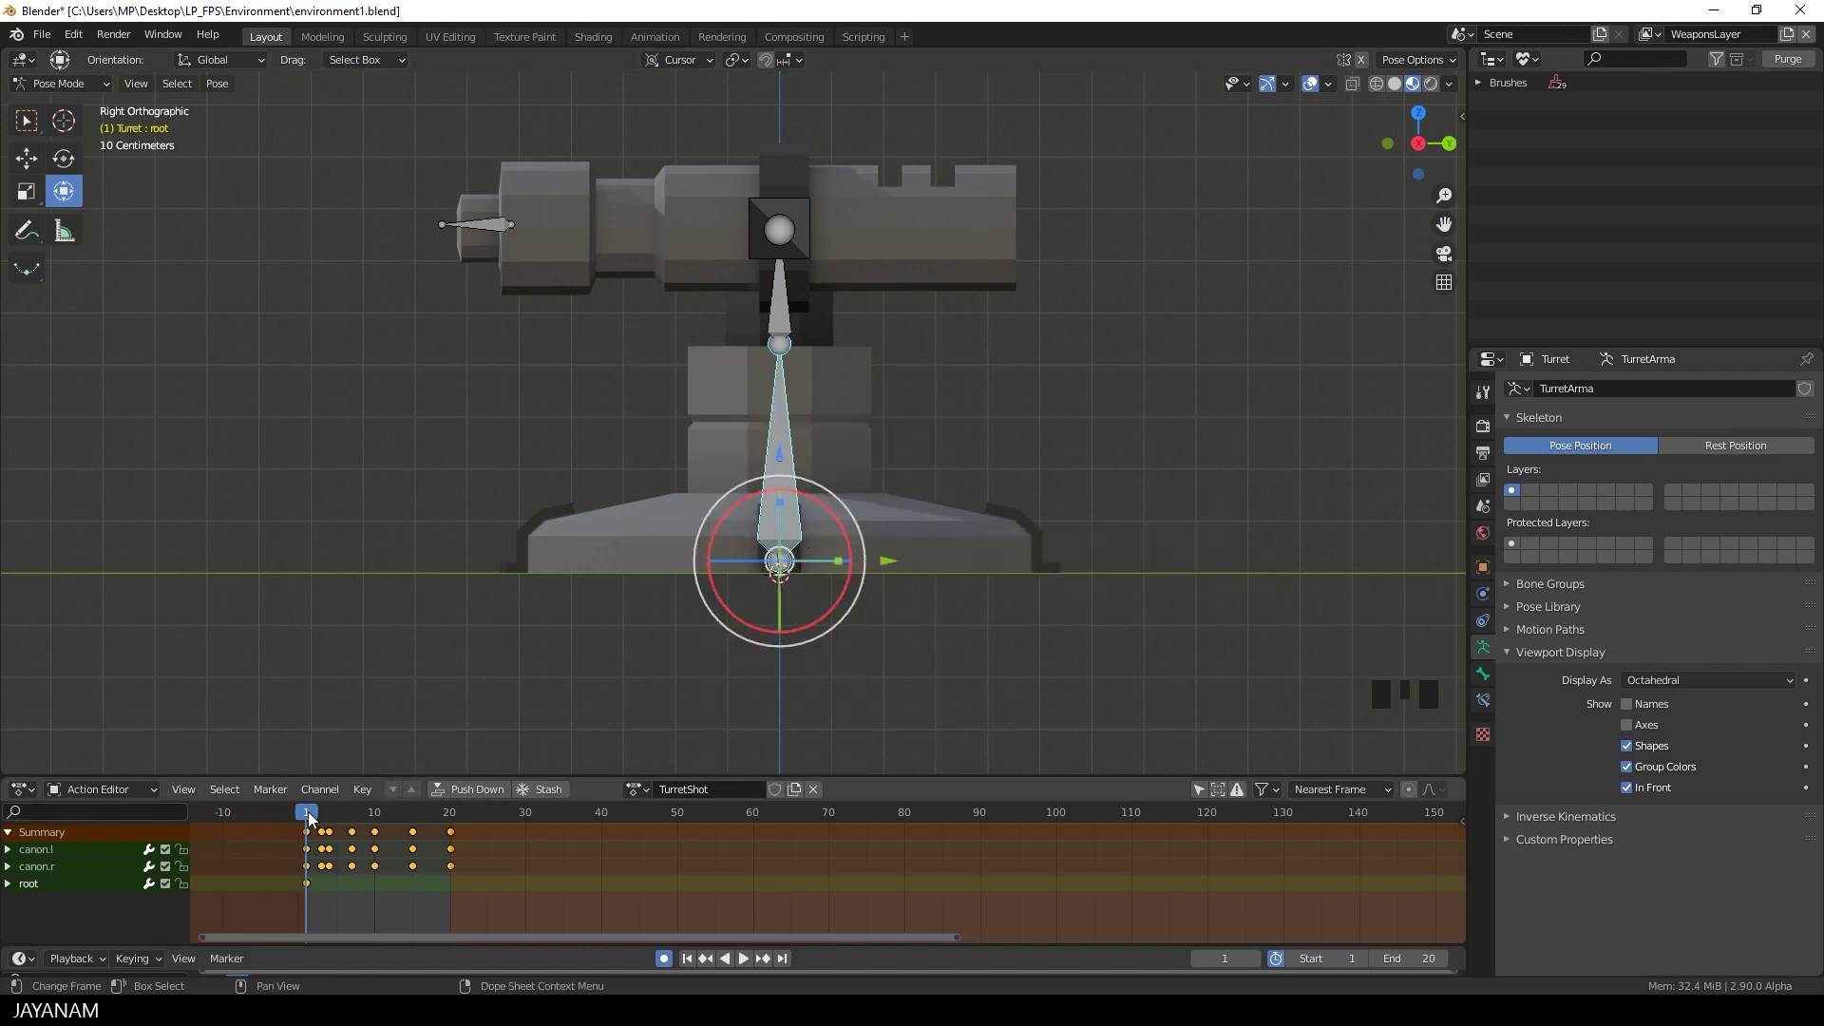
Key root LocRot at frame 3, then tilt the turret back about 4° and raise it at frame 4.
{"action": "left_click_drag", "start_coordinate": [309, 818], "coordinate": [322, 820]}
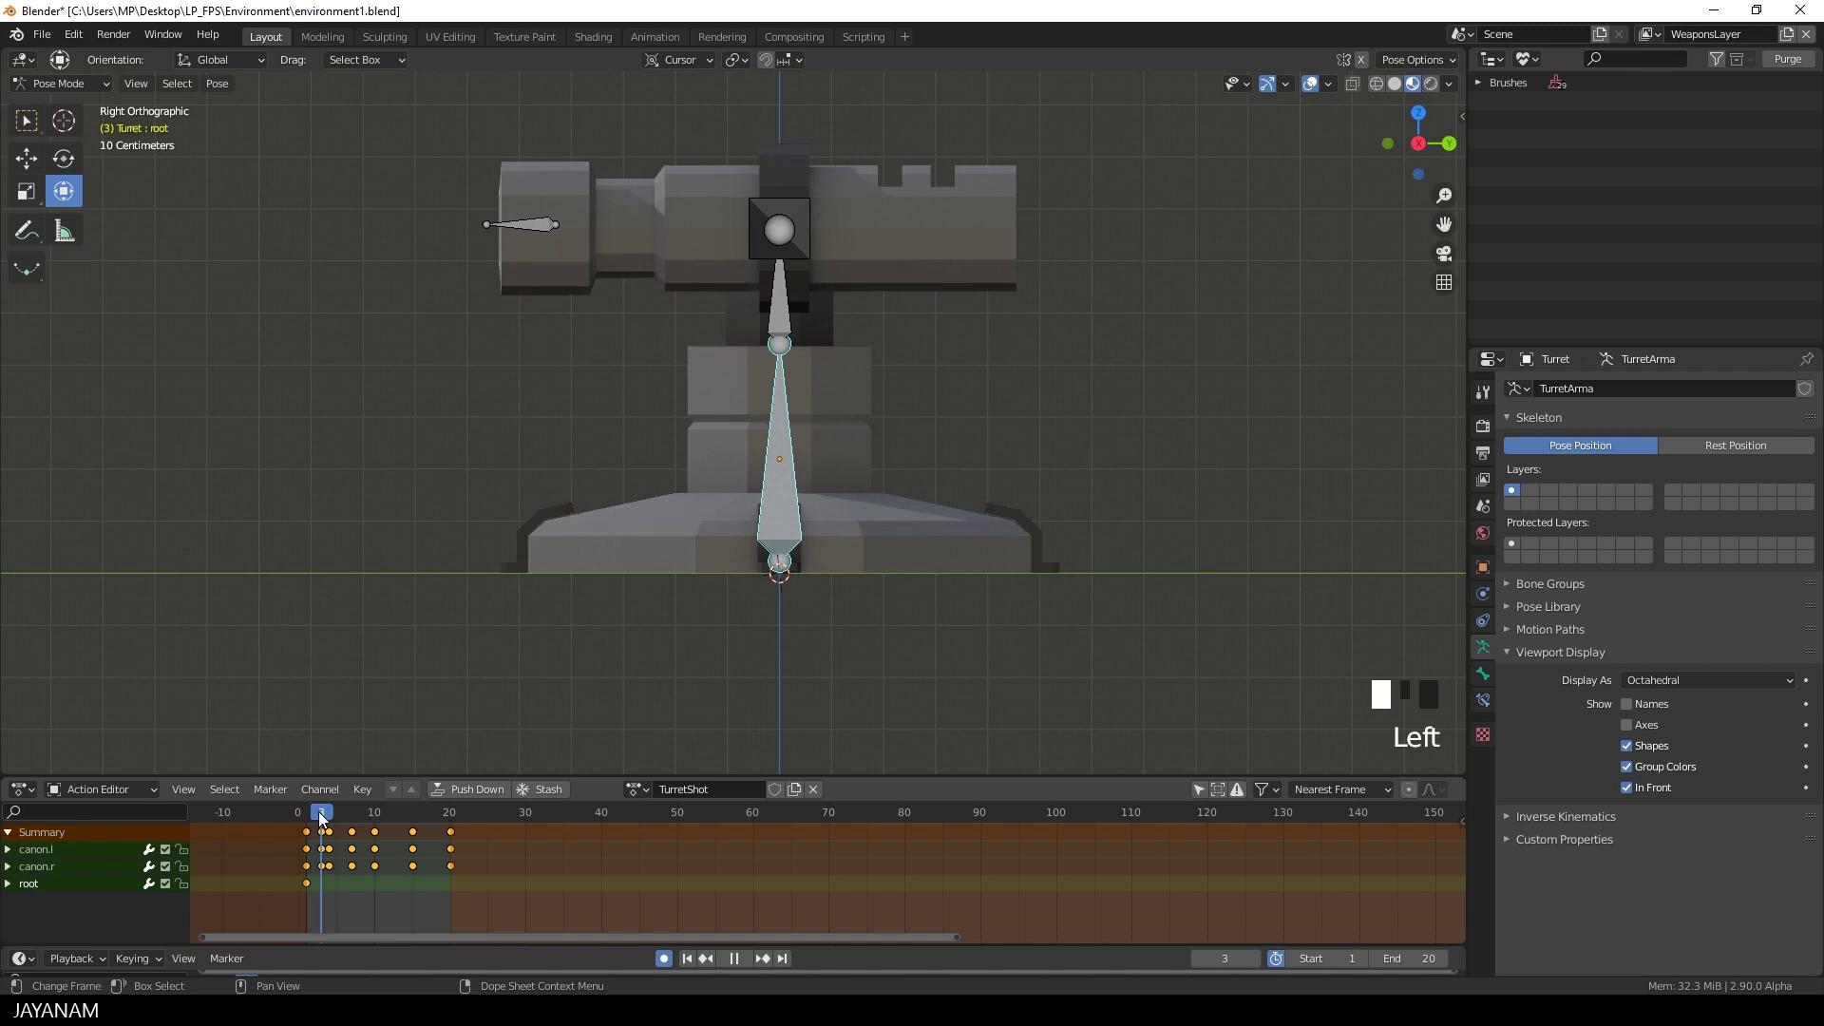
{"action": "key", "text": "i"}
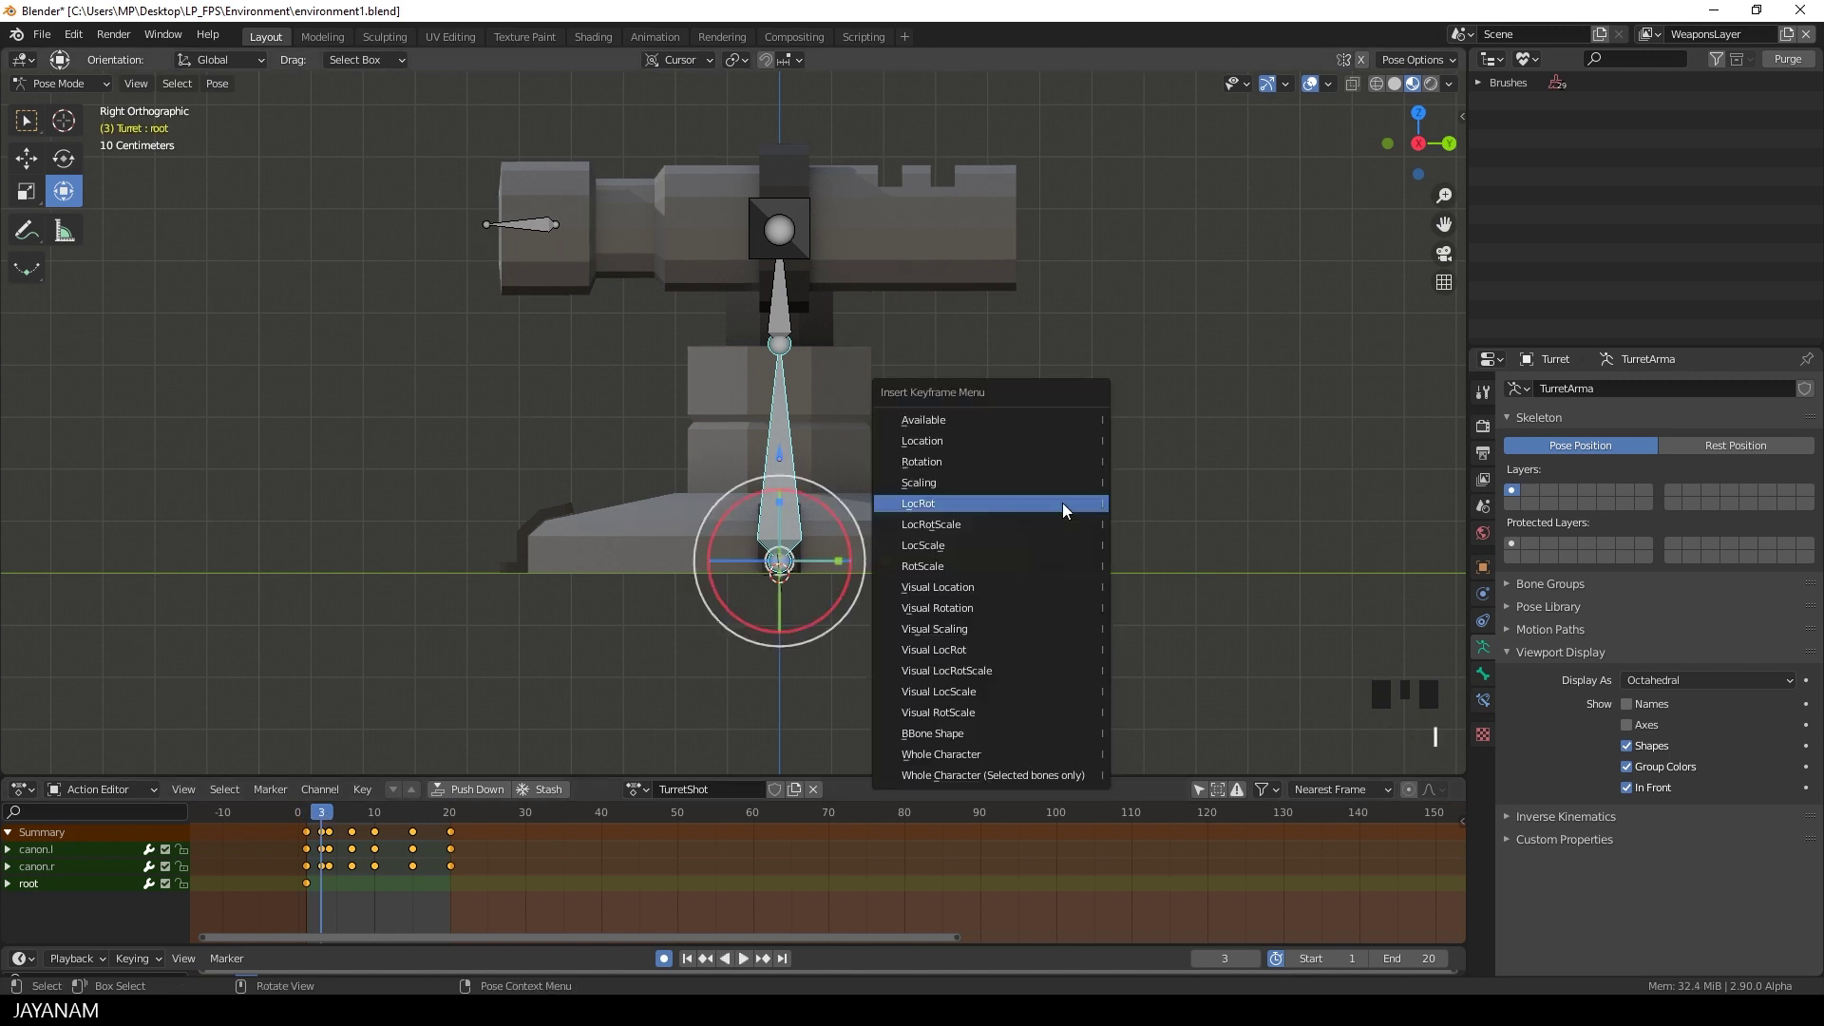
{"action": "left_click", "coordinate": [1062, 504]}
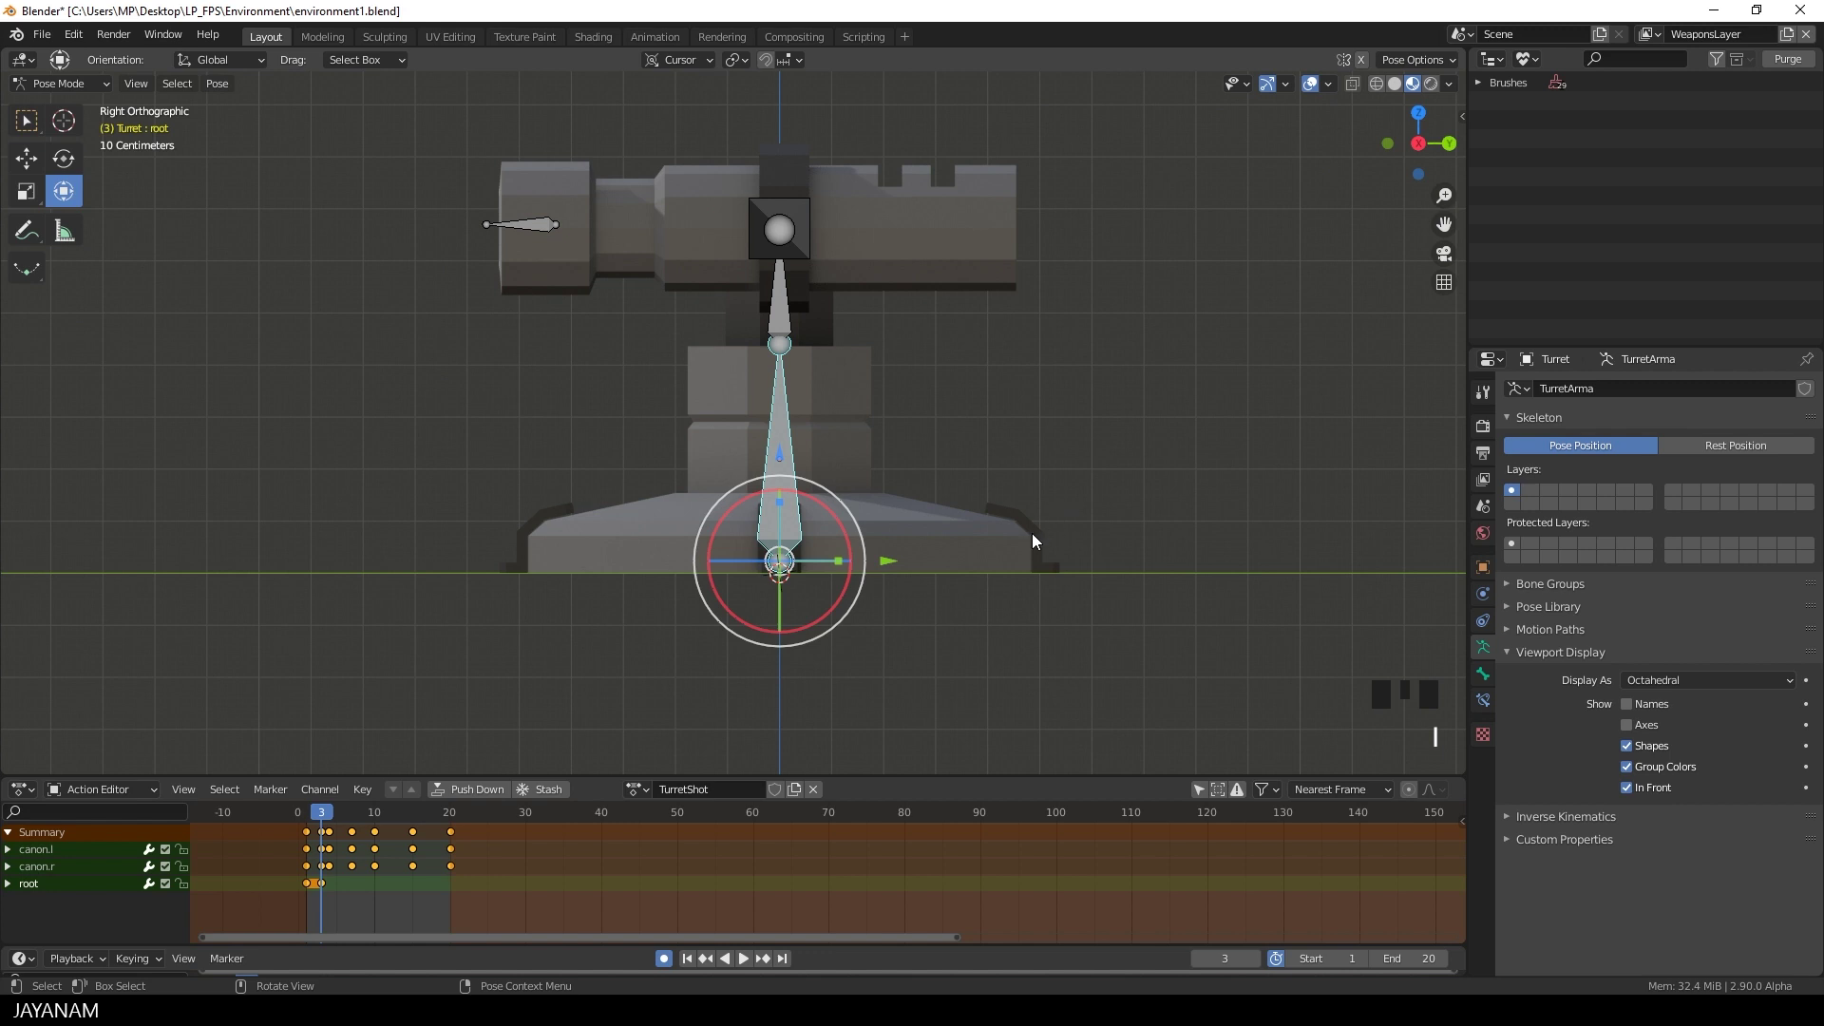
{"action": "left_click_drag", "start_coordinate": [324, 819], "coordinate": [330, 818]}
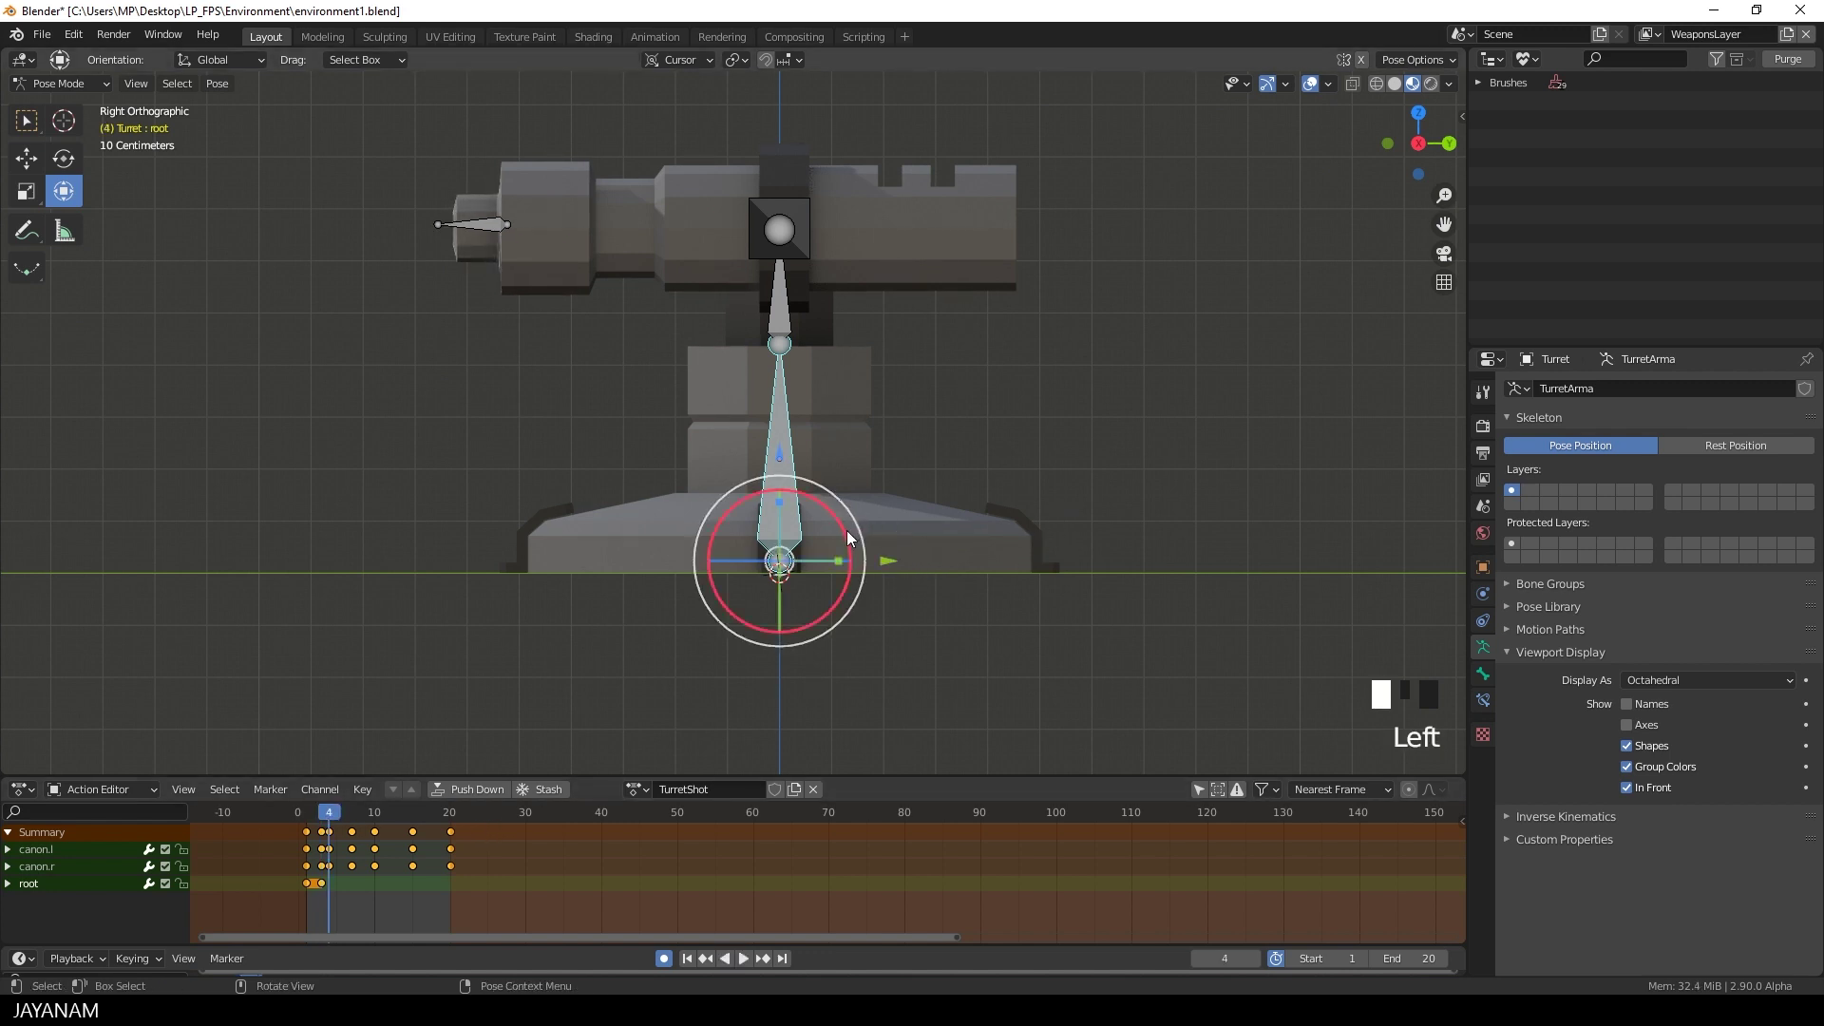
{"action": "left_click_drag", "start_coordinate": [846, 530], "coordinate": [837, 530]}
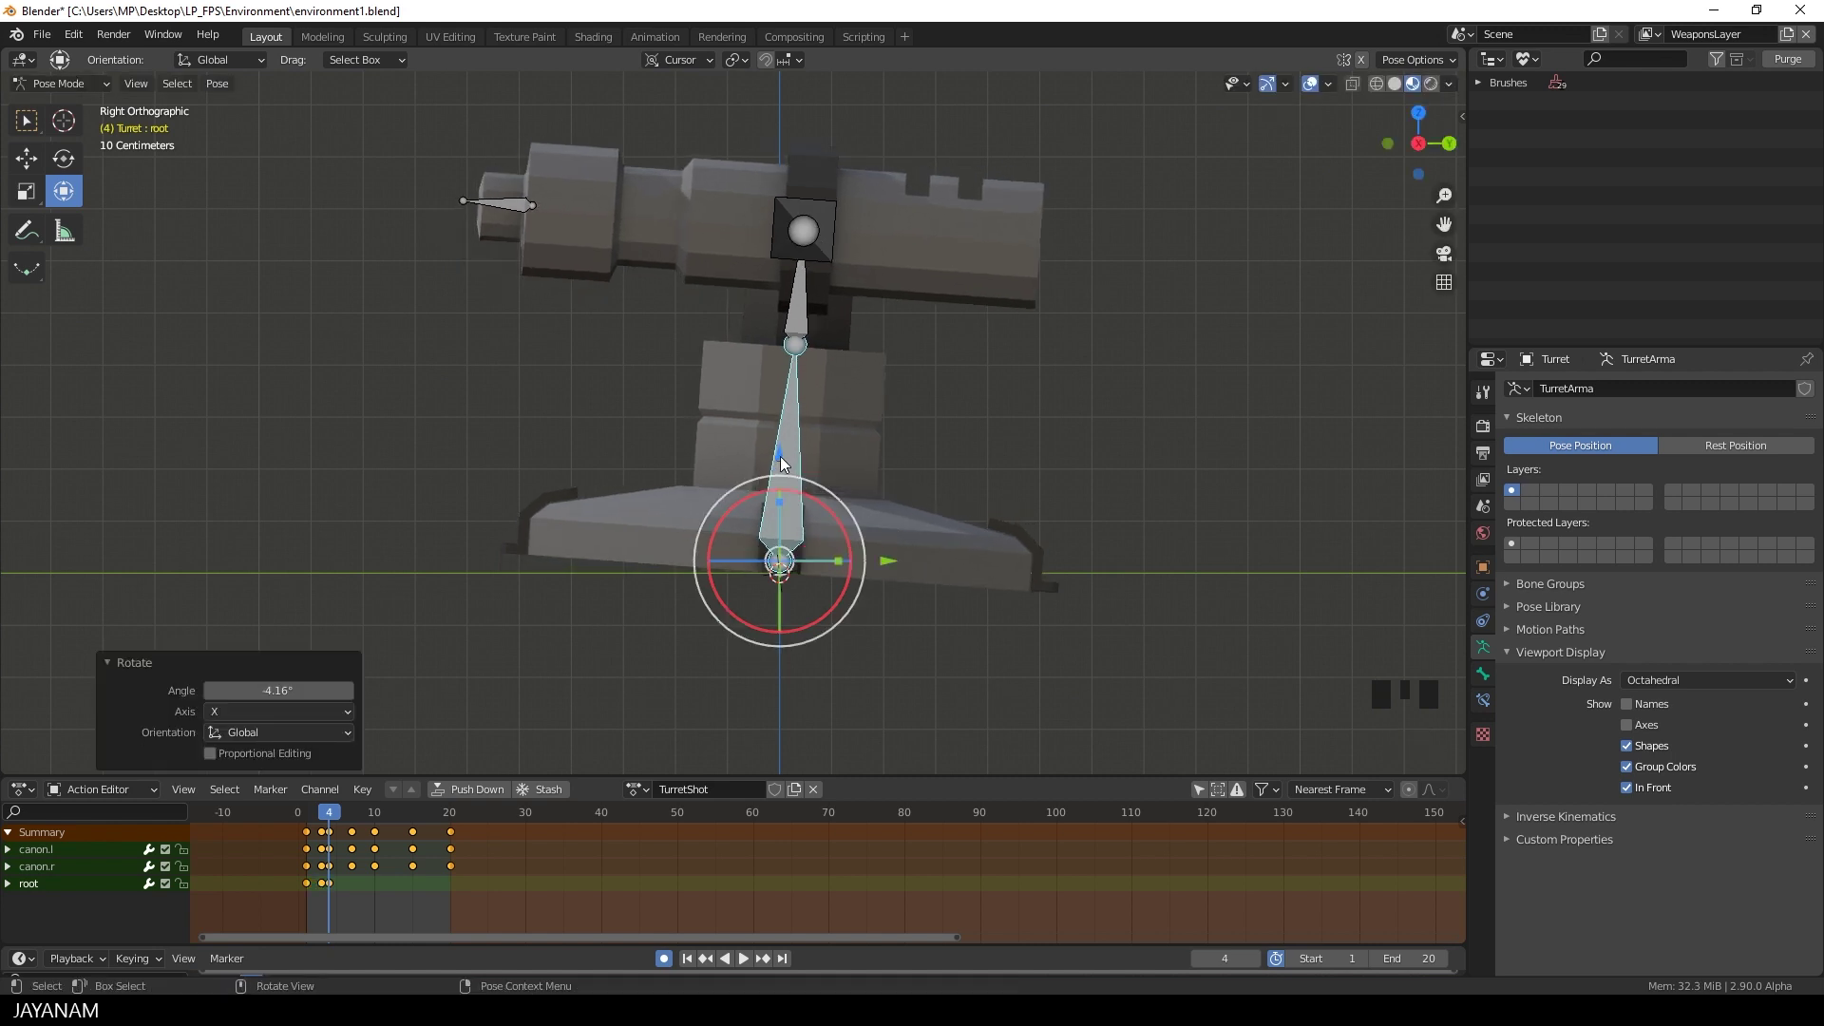
{"action": "left_click_drag", "start_coordinate": [780, 461], "coordinate": [790, 438]}
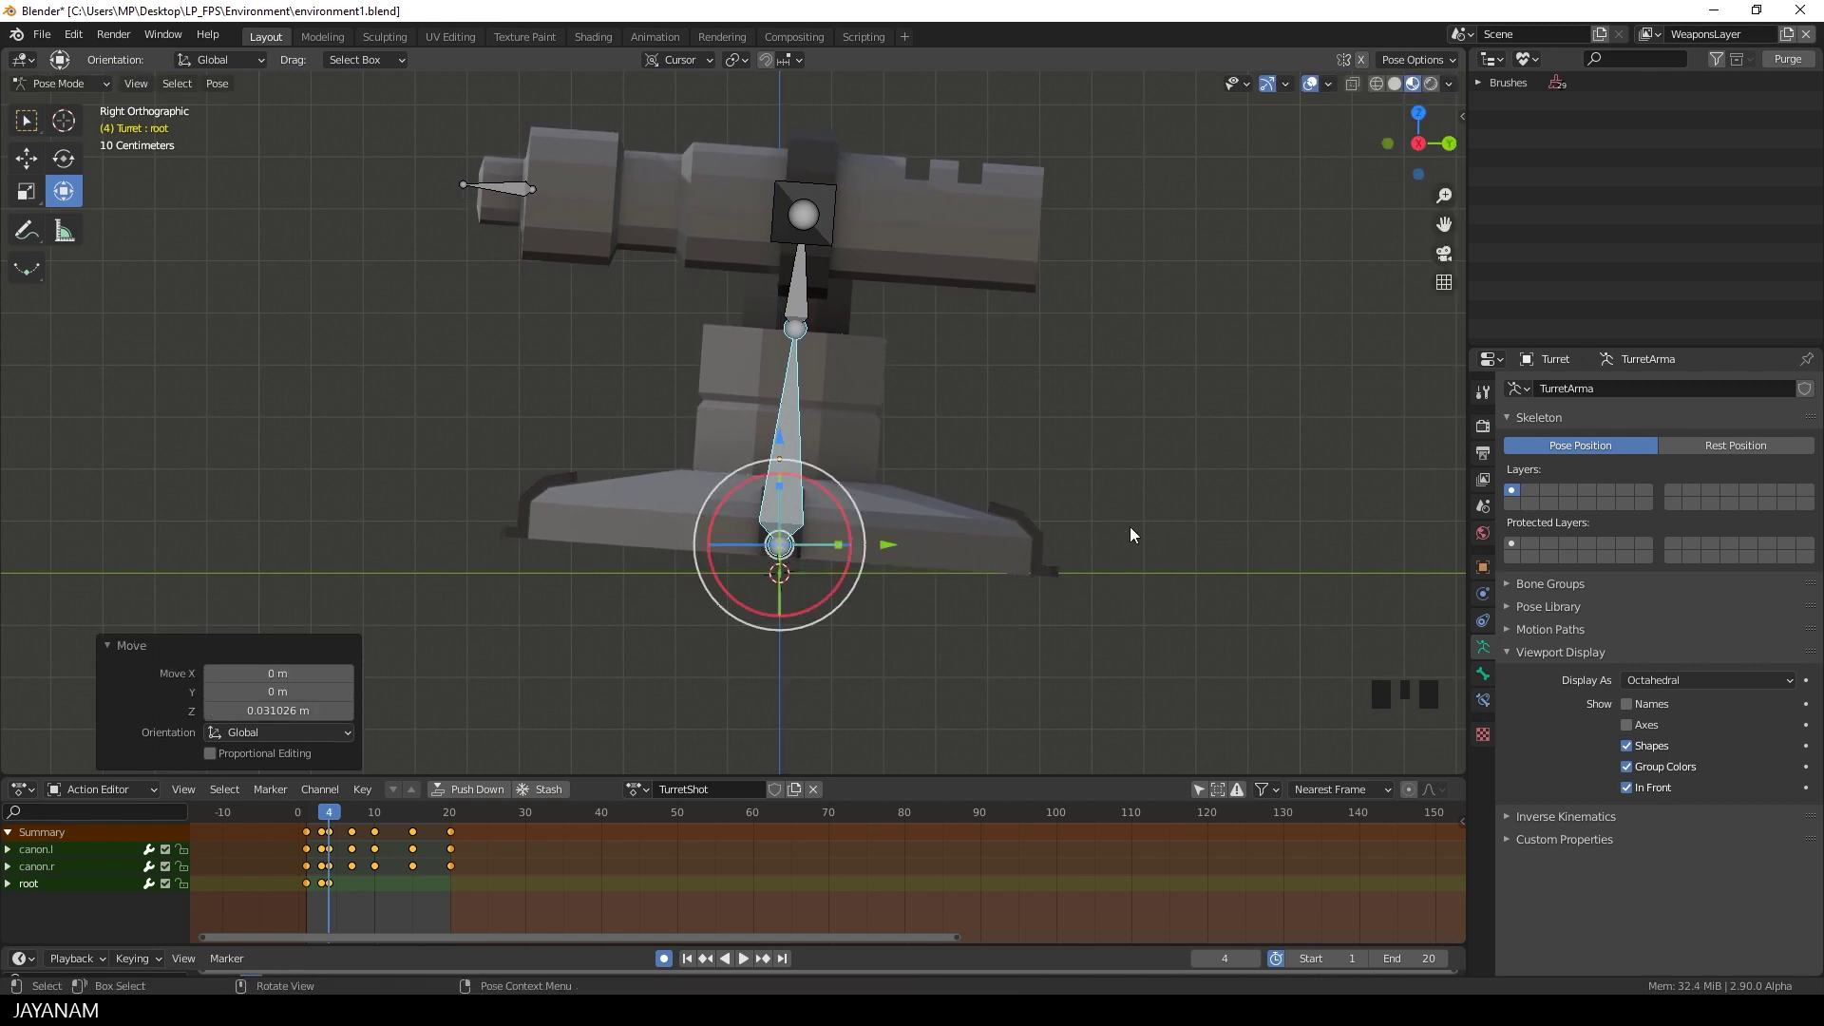
Clear the root's rotation and location at frame 6, then move on to frame 8.
{"action": "left_click", "coordinate": [331, 811]}
{"action": "left_click_drag", "start_coordinate": [330, 811], "coordinate": [342, 811]}
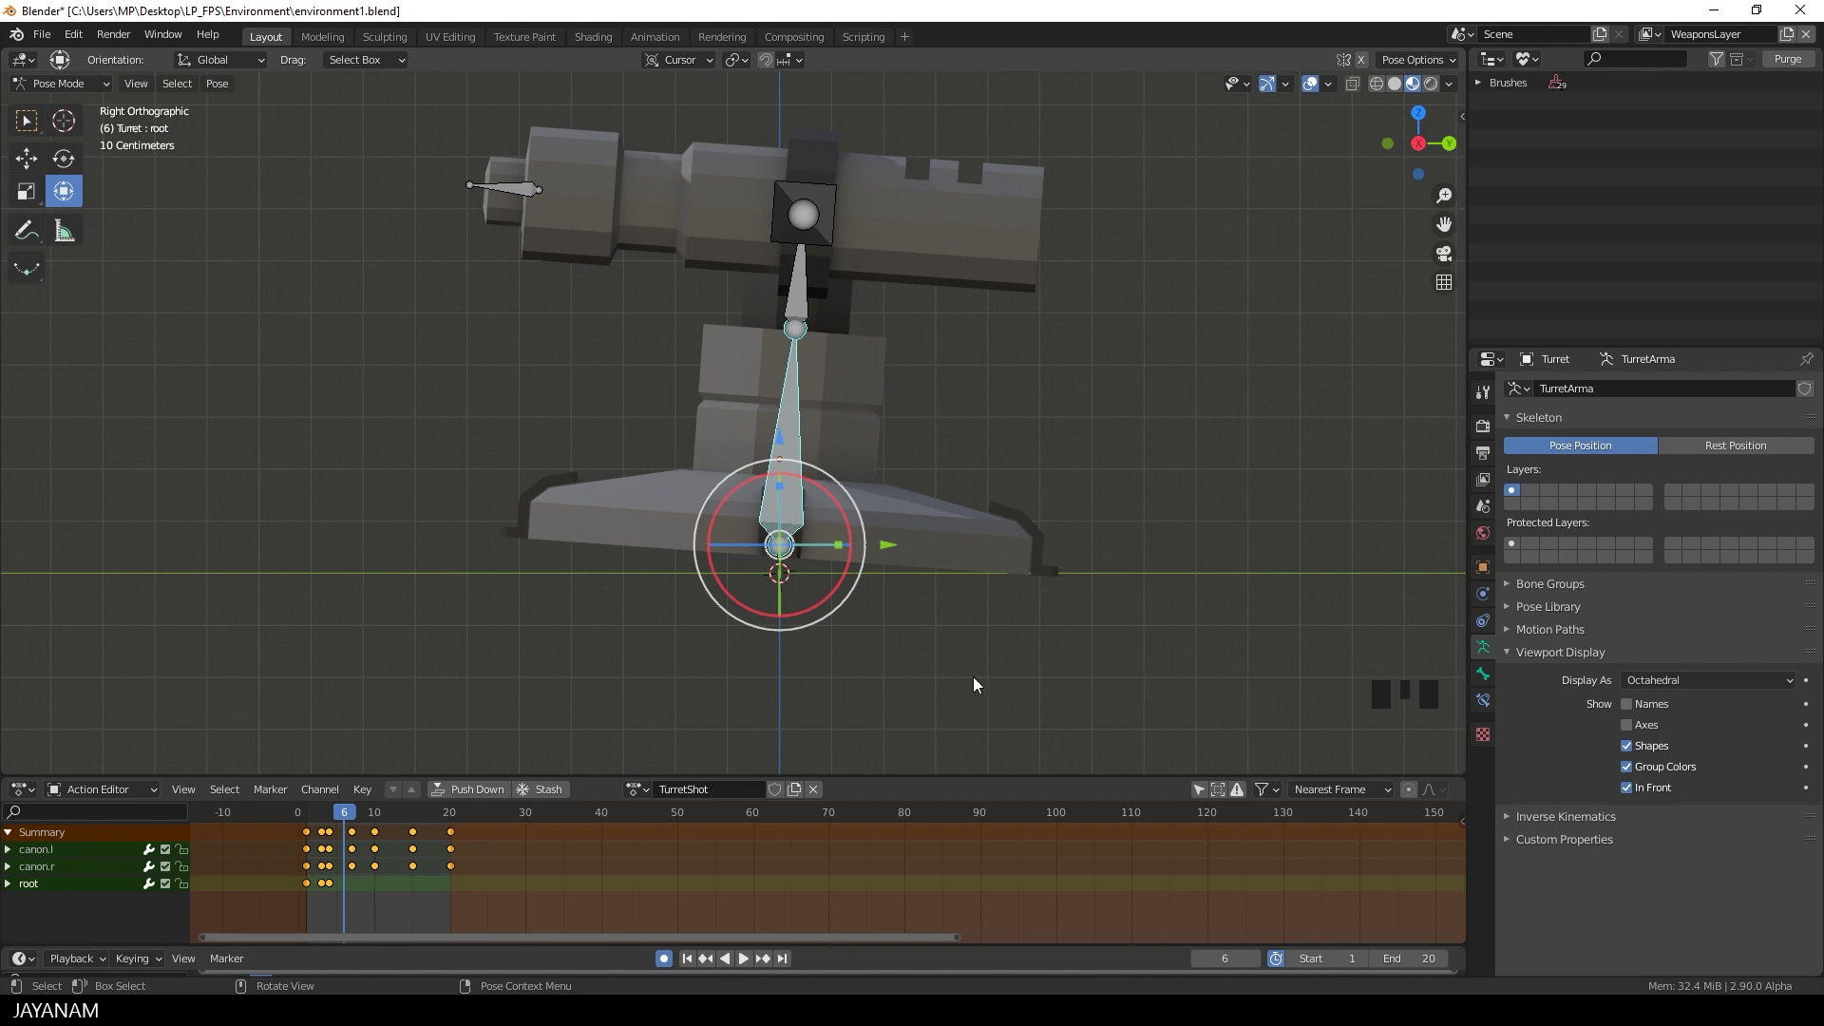
{"action": "key", "text": "alt+r"}
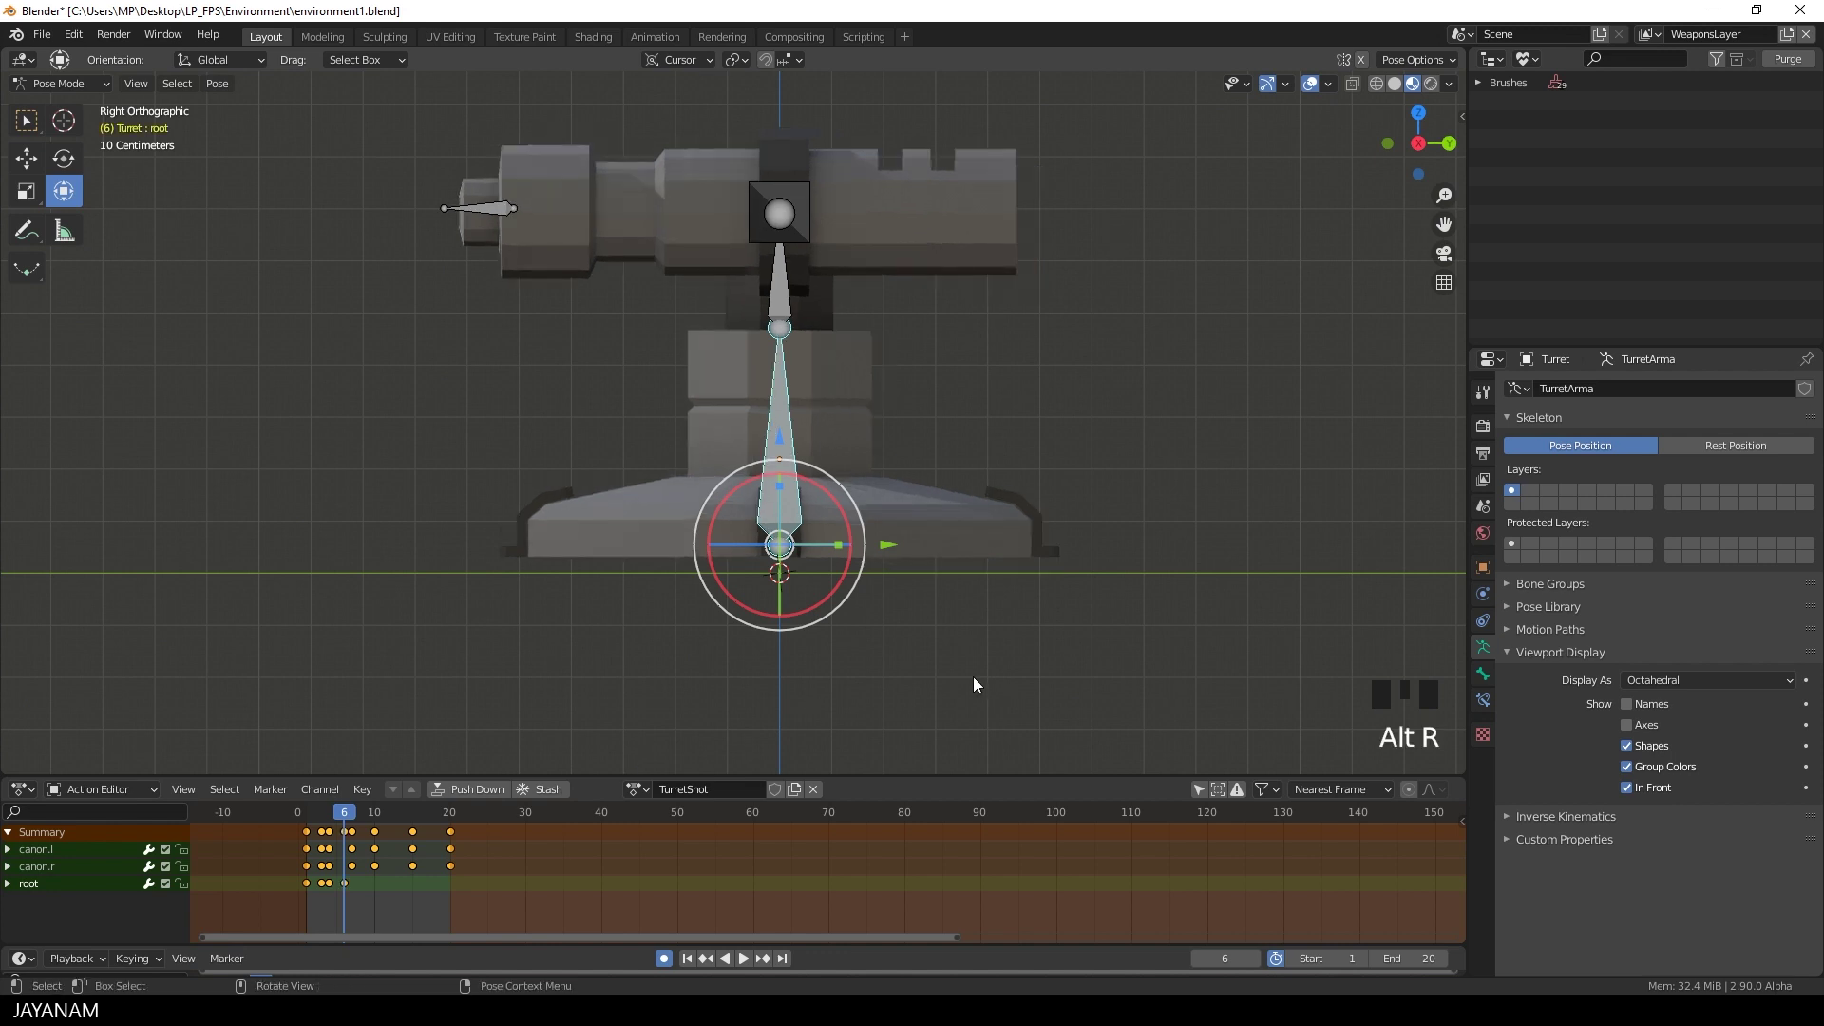
{"action": "key", "text": "alt+g"}
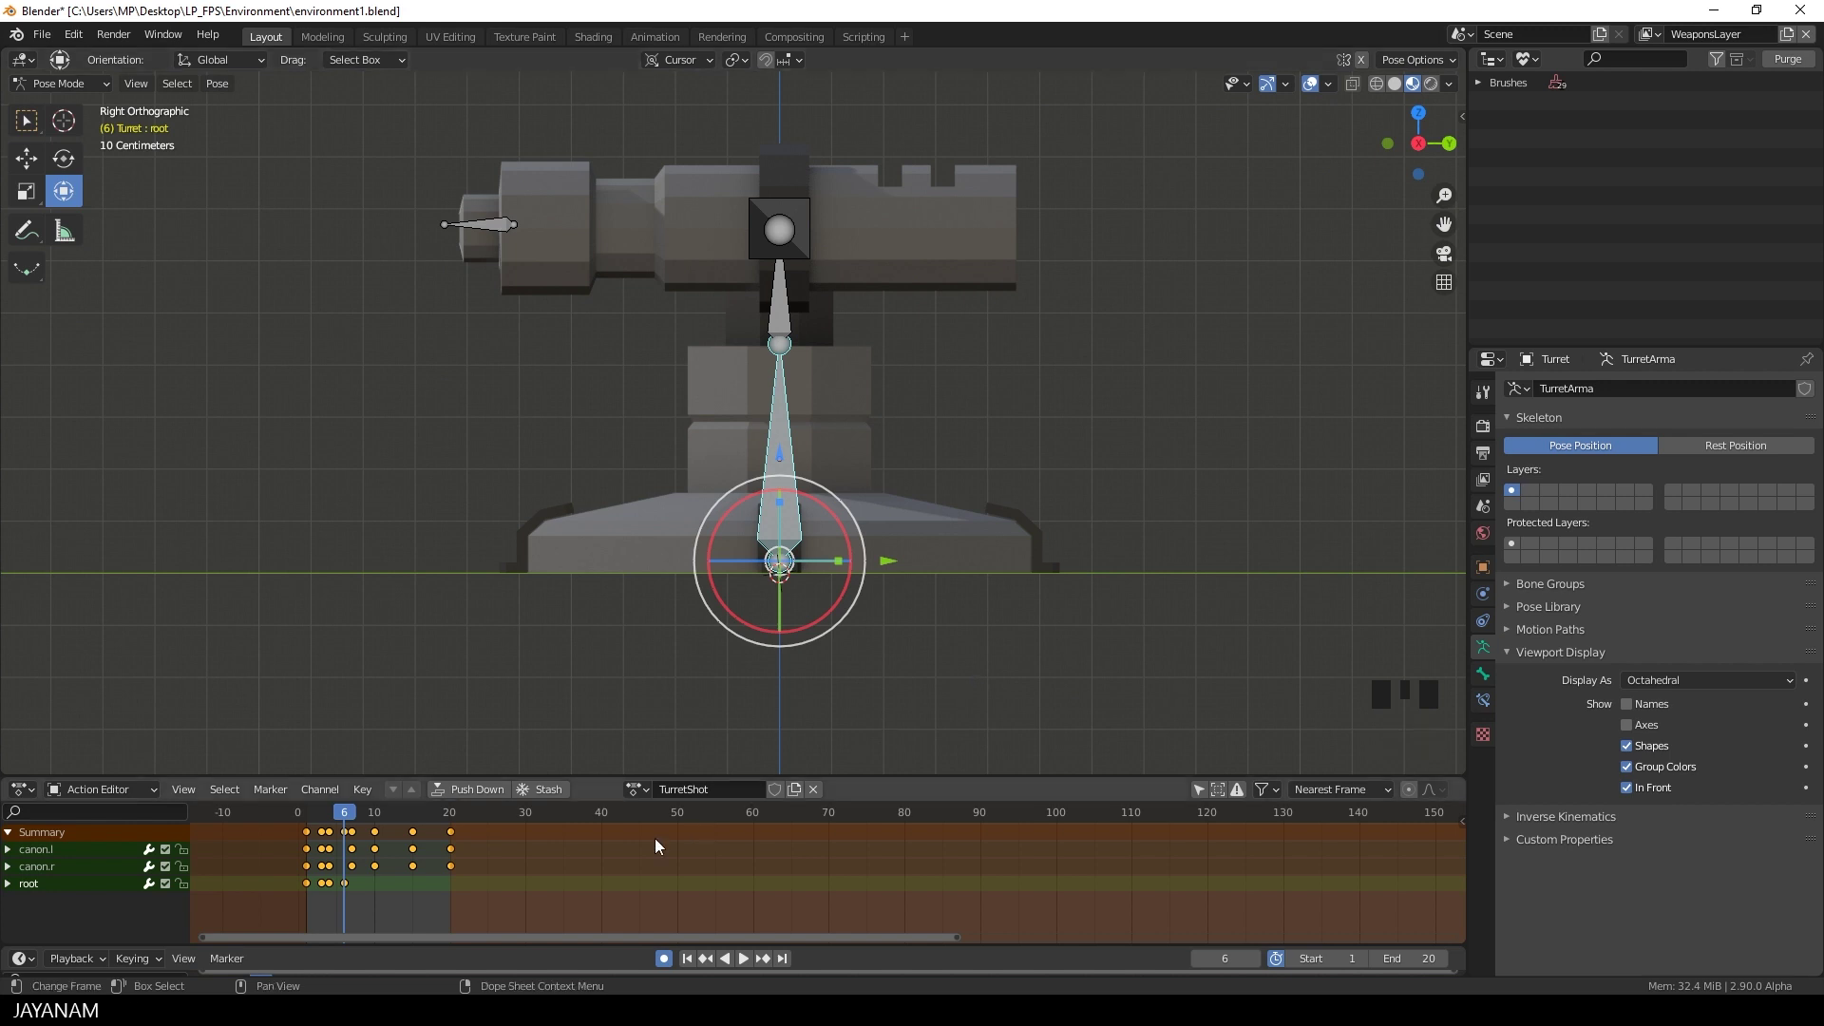
{"action": "left_click_drag", "start_coordinate": [346, 811], "coordinate": [359, 811]}
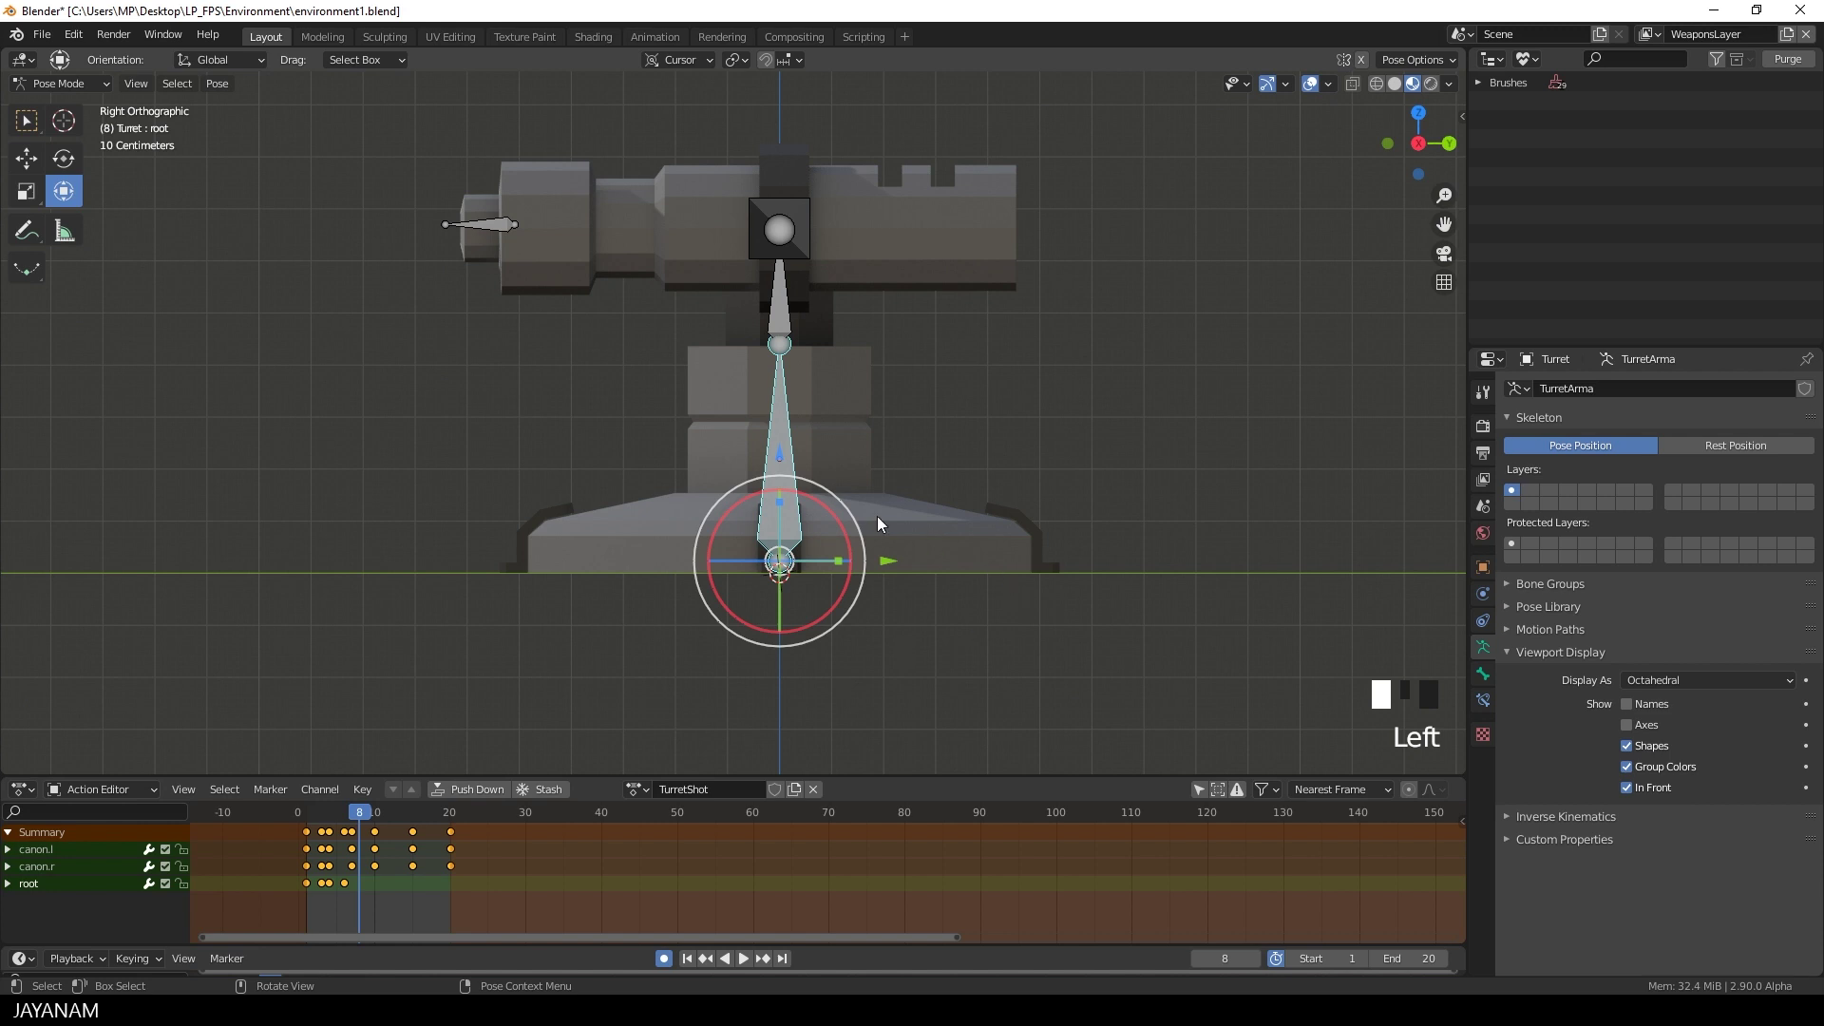
{"action": "left_click", "coordinate": [844, 535]}
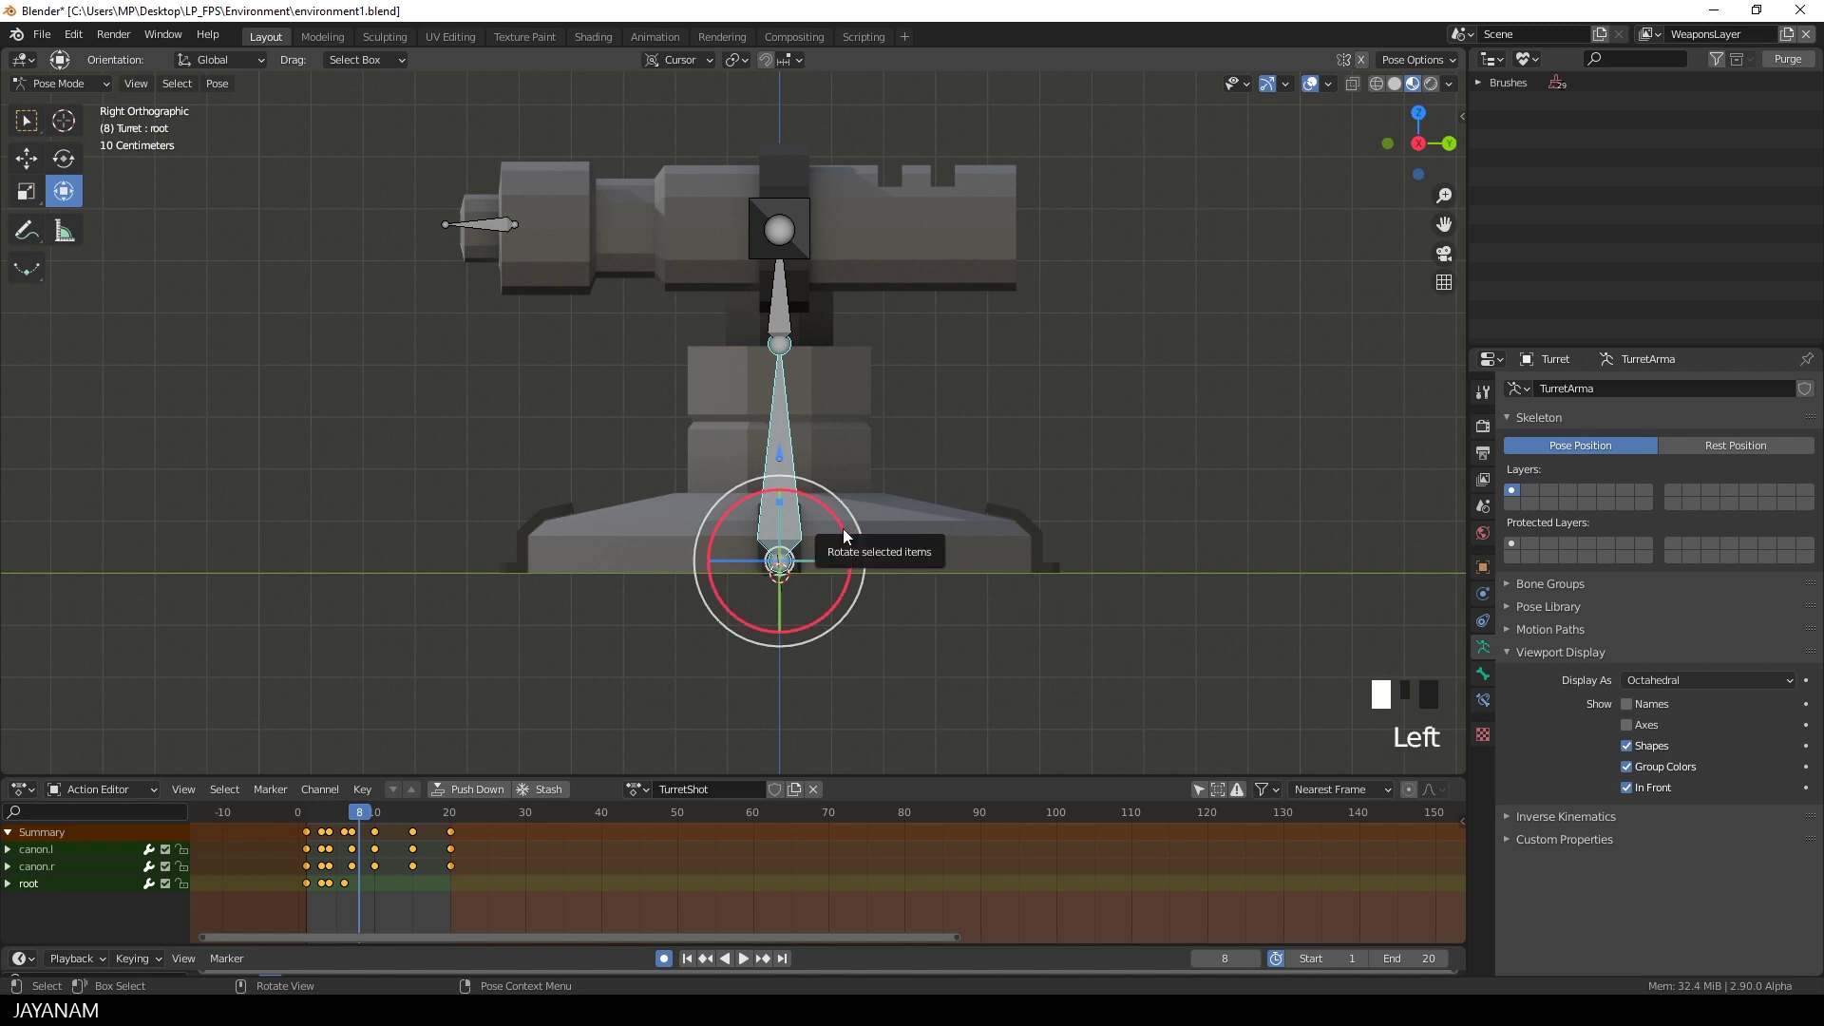
Key slight root twists at frames 8 and 13, with rotation resets at frames 10 and 16.
{"action": "left_click", "coordinate": [783, 517]}
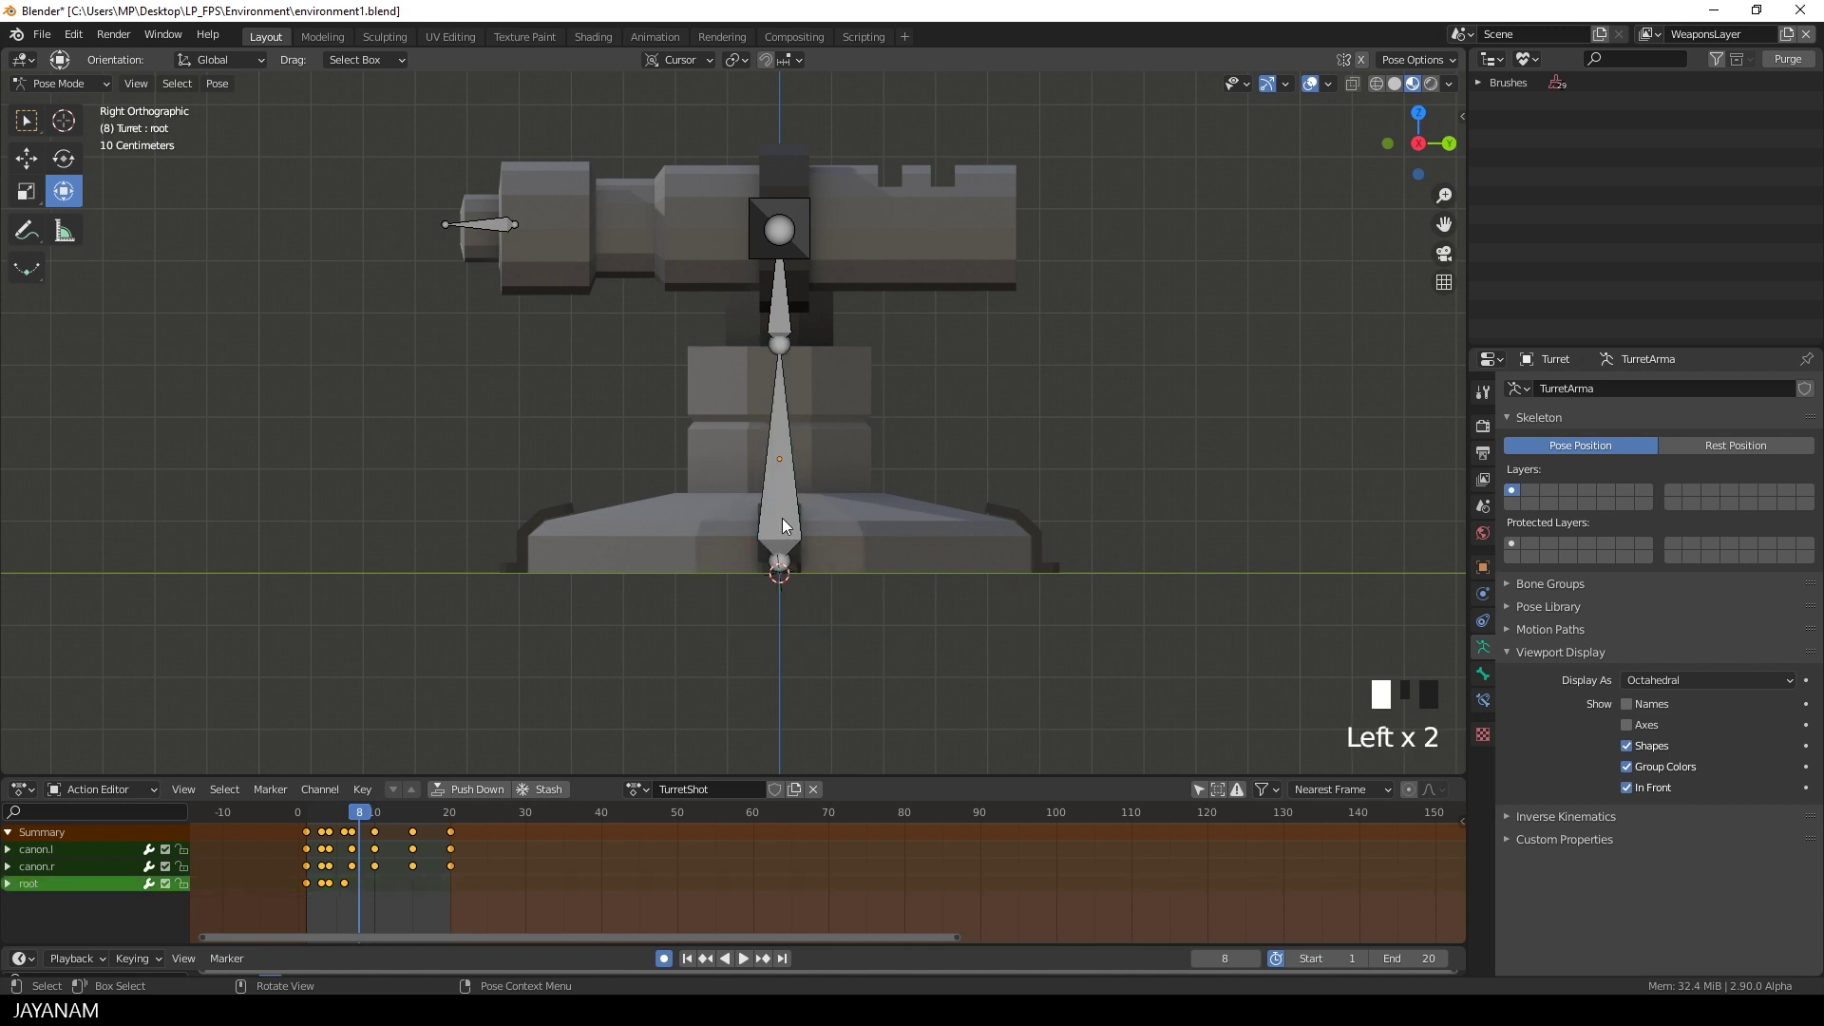
{"action": "key", "text": "r"}
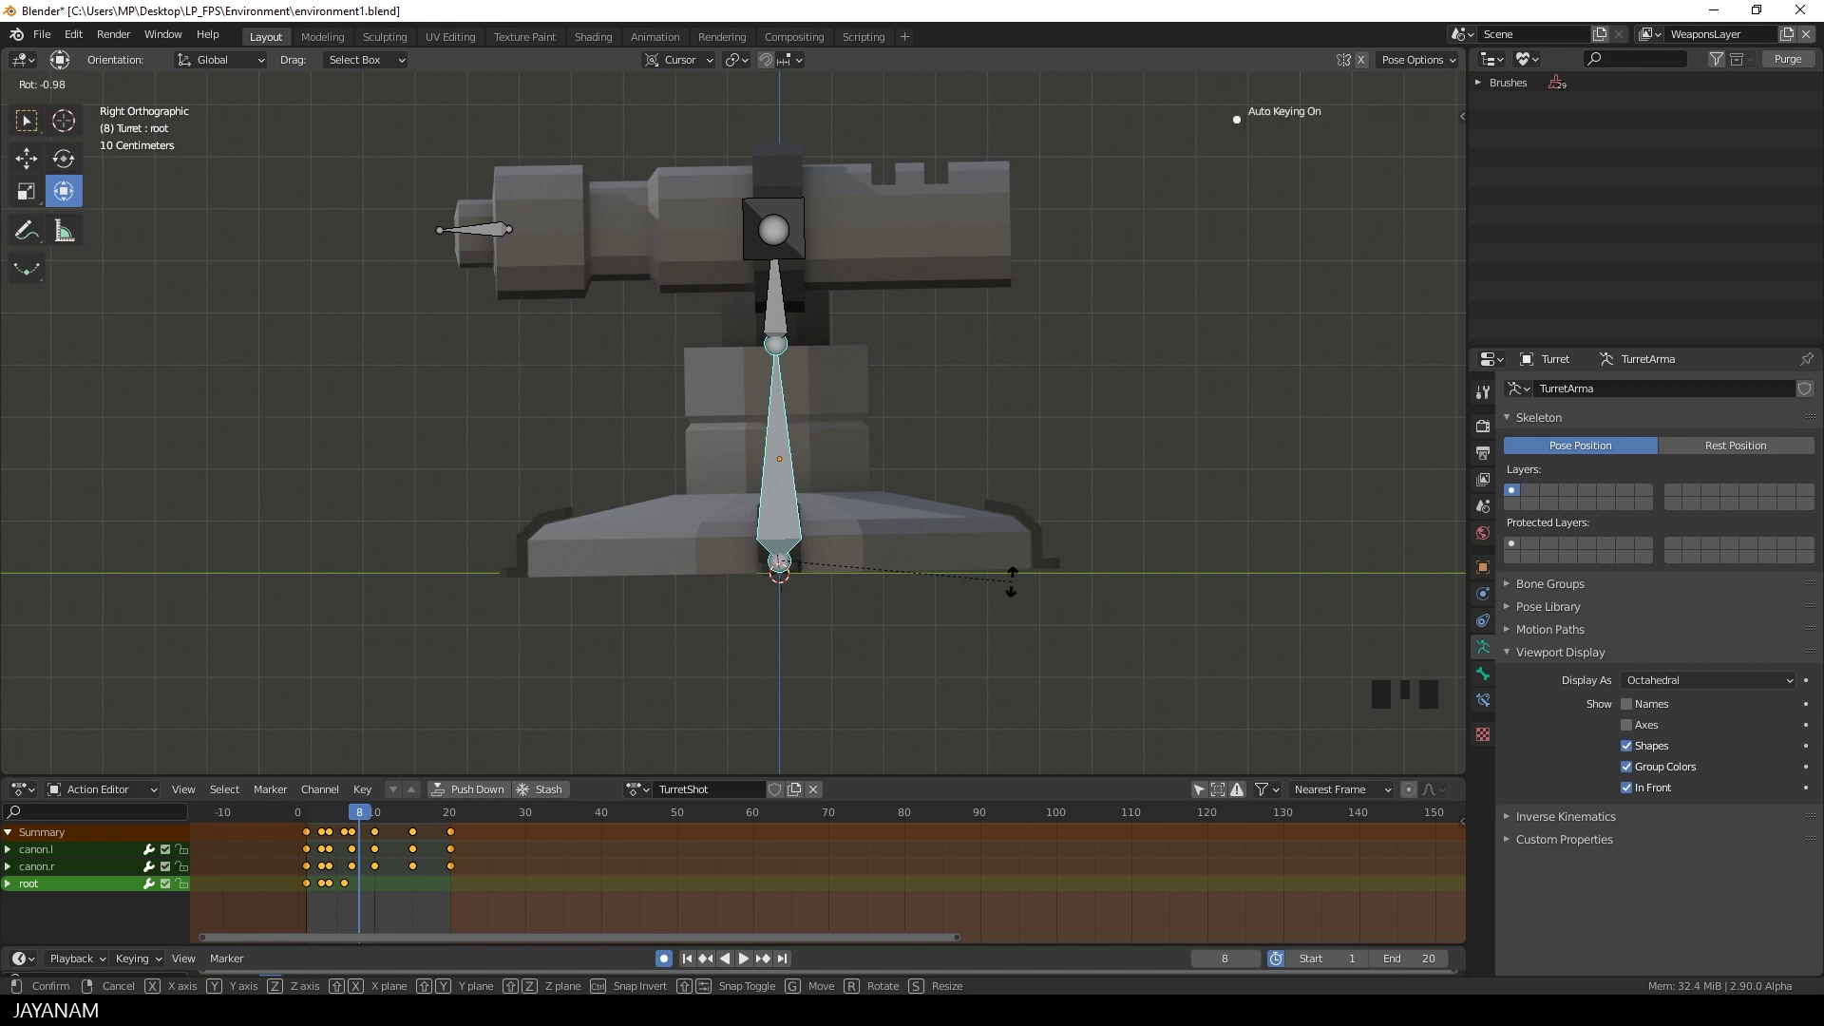
{"action": "left_click", "coordinate": [1011, 581]}
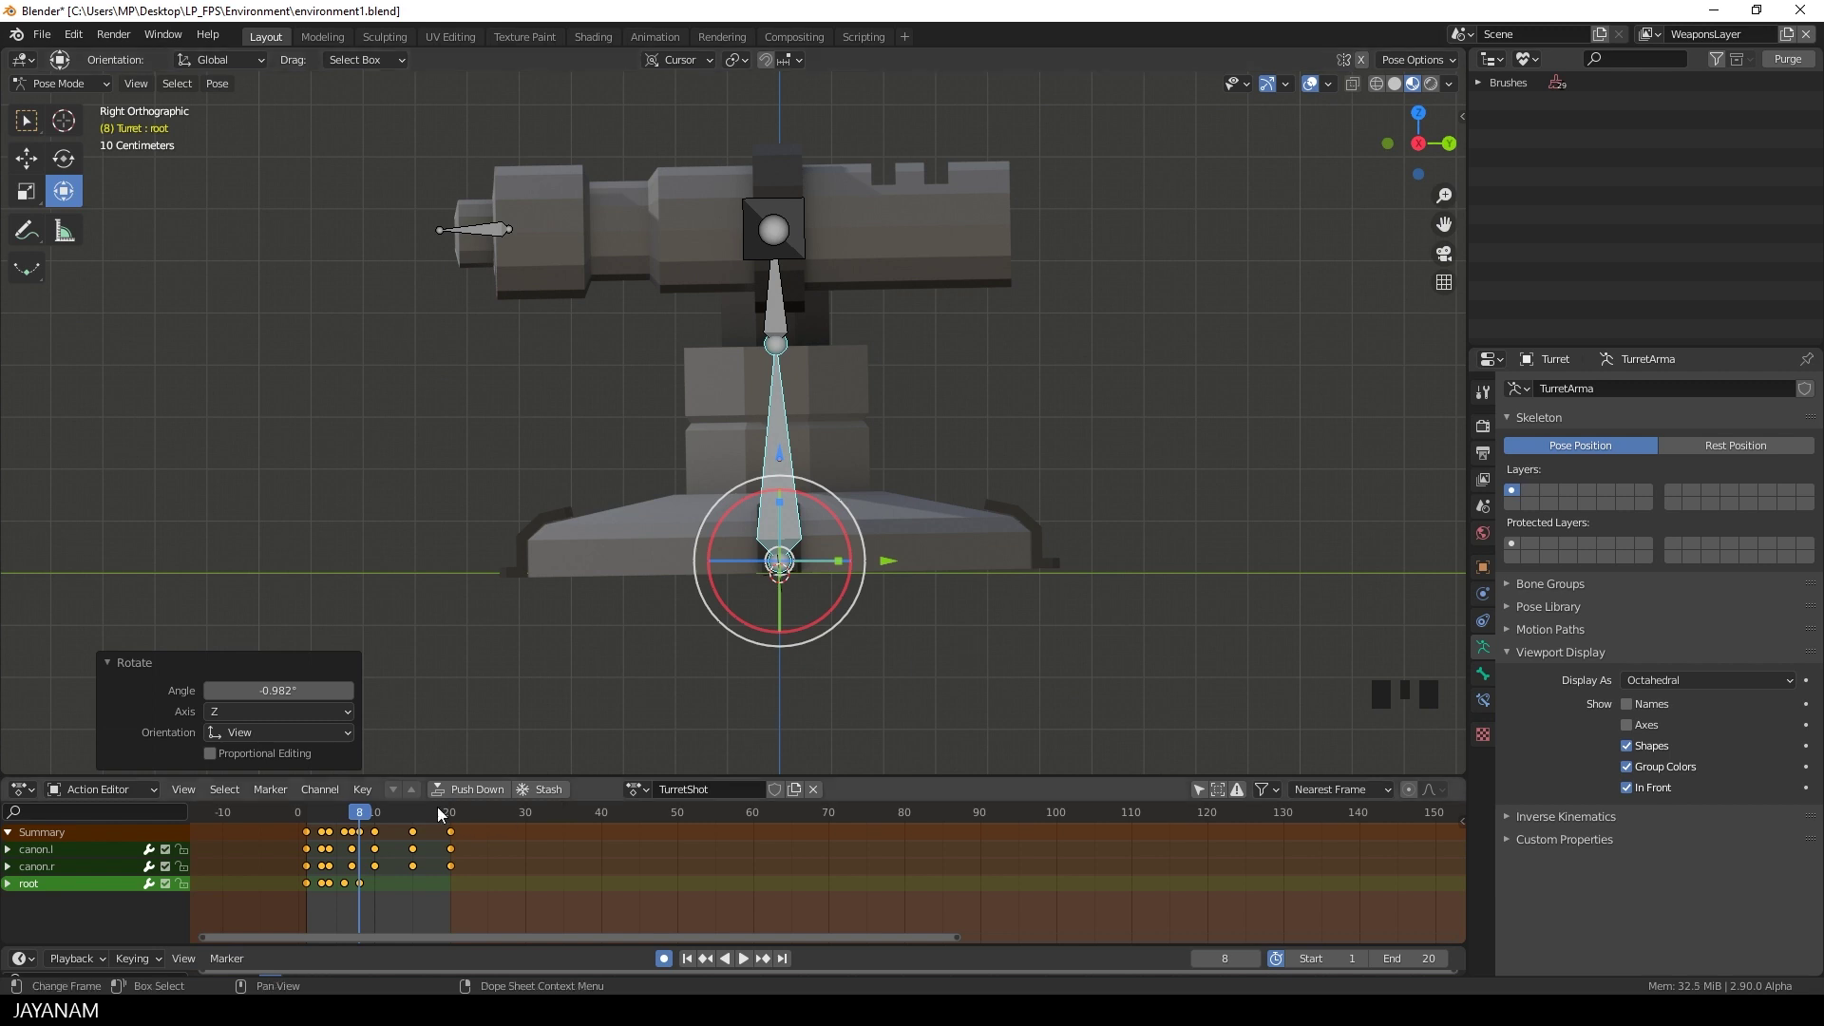
{"action": "left_click", "coordinate": [374, 812]}
{"action": "key", "text": "alt+r"}
{"action": "left_click", "coordinate": [397, 812]}
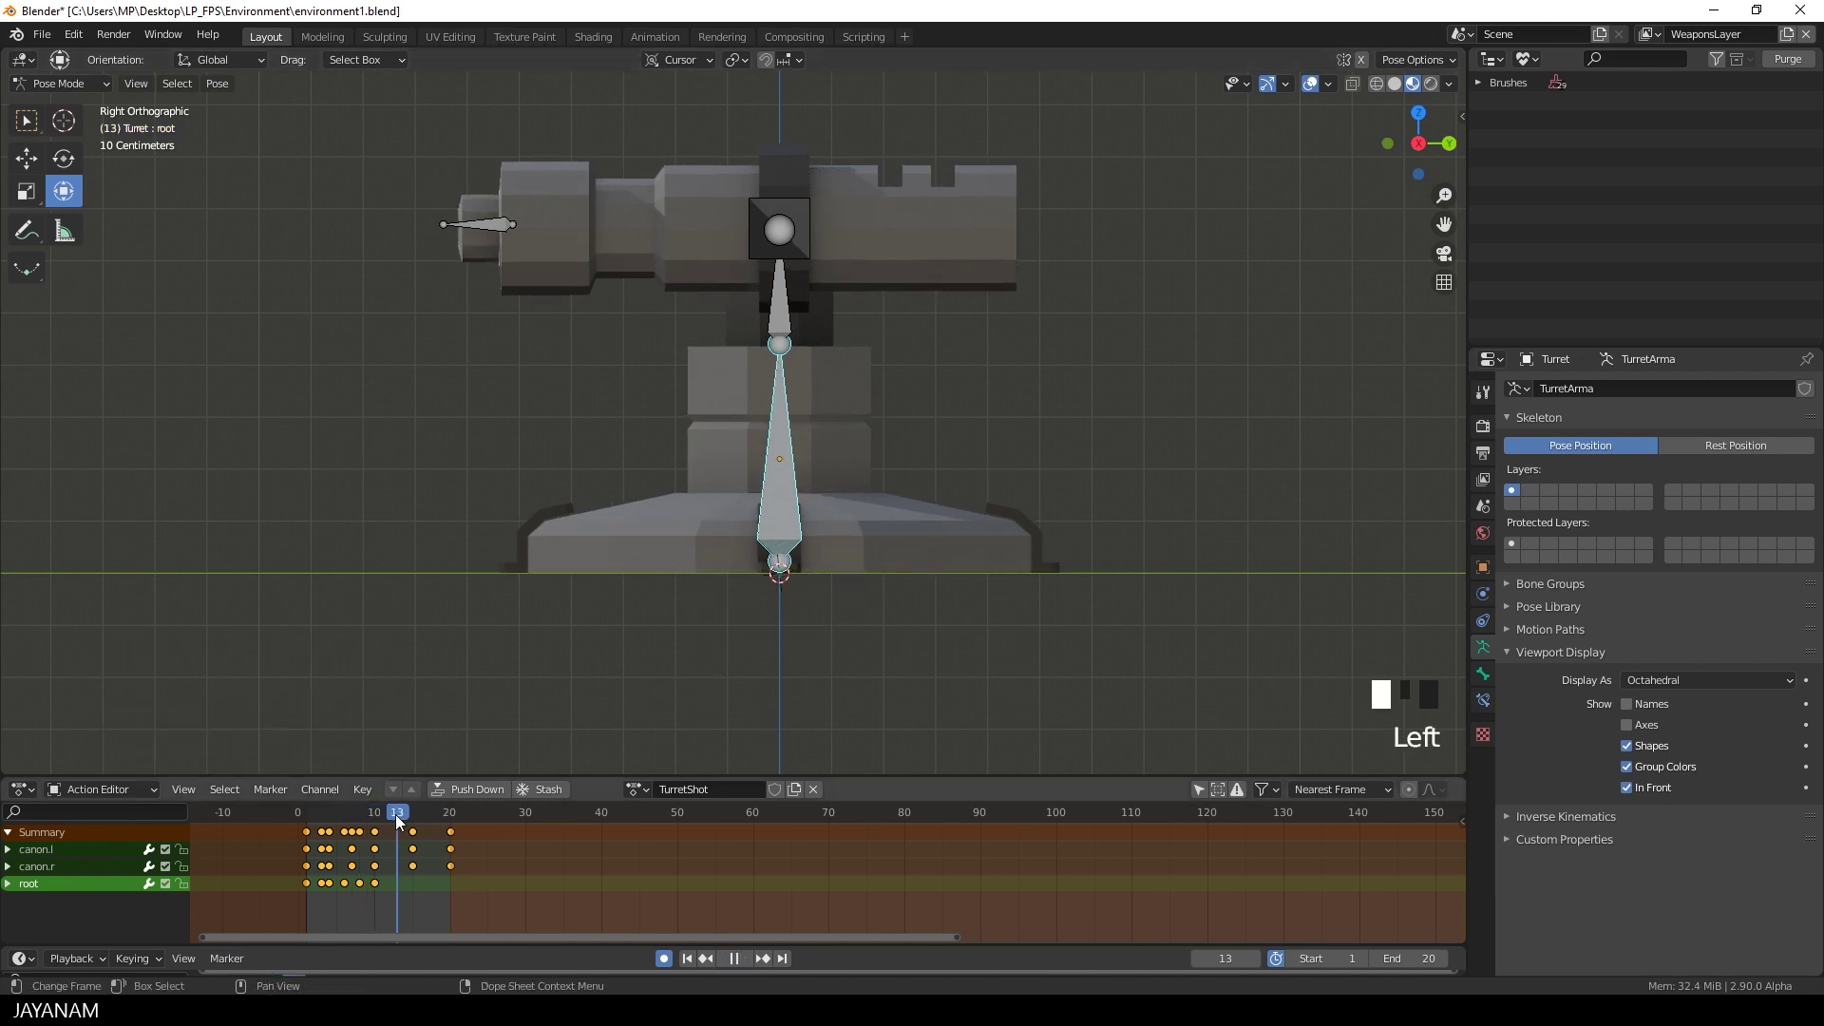
{"action": "key", "text": "r"}
{"action": "left_click", "coordinate": [1012, 684]}
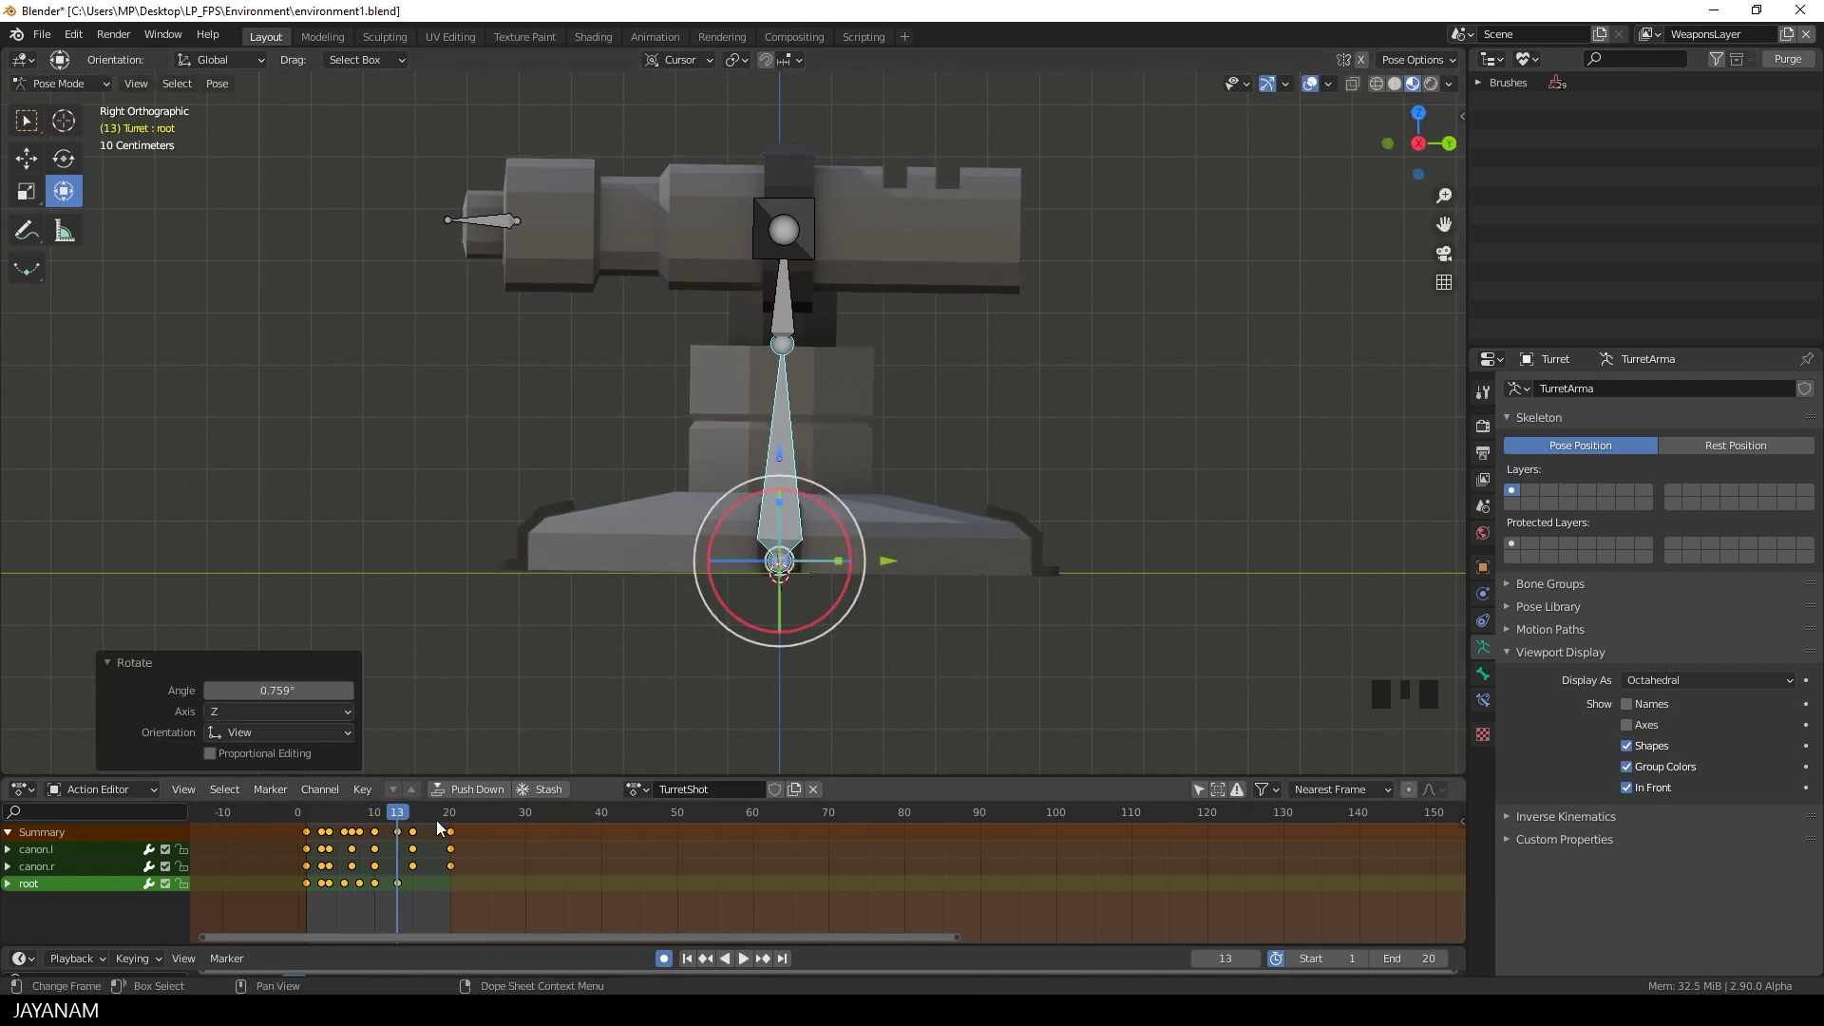
{"action": "left_click", "coordinate": [420, 812]}
{"action": "key", "text": "alt+r"}
Play the recoil animation from the start and view the turret in perspective.
{"action": "key", "text": "shift+Left"}
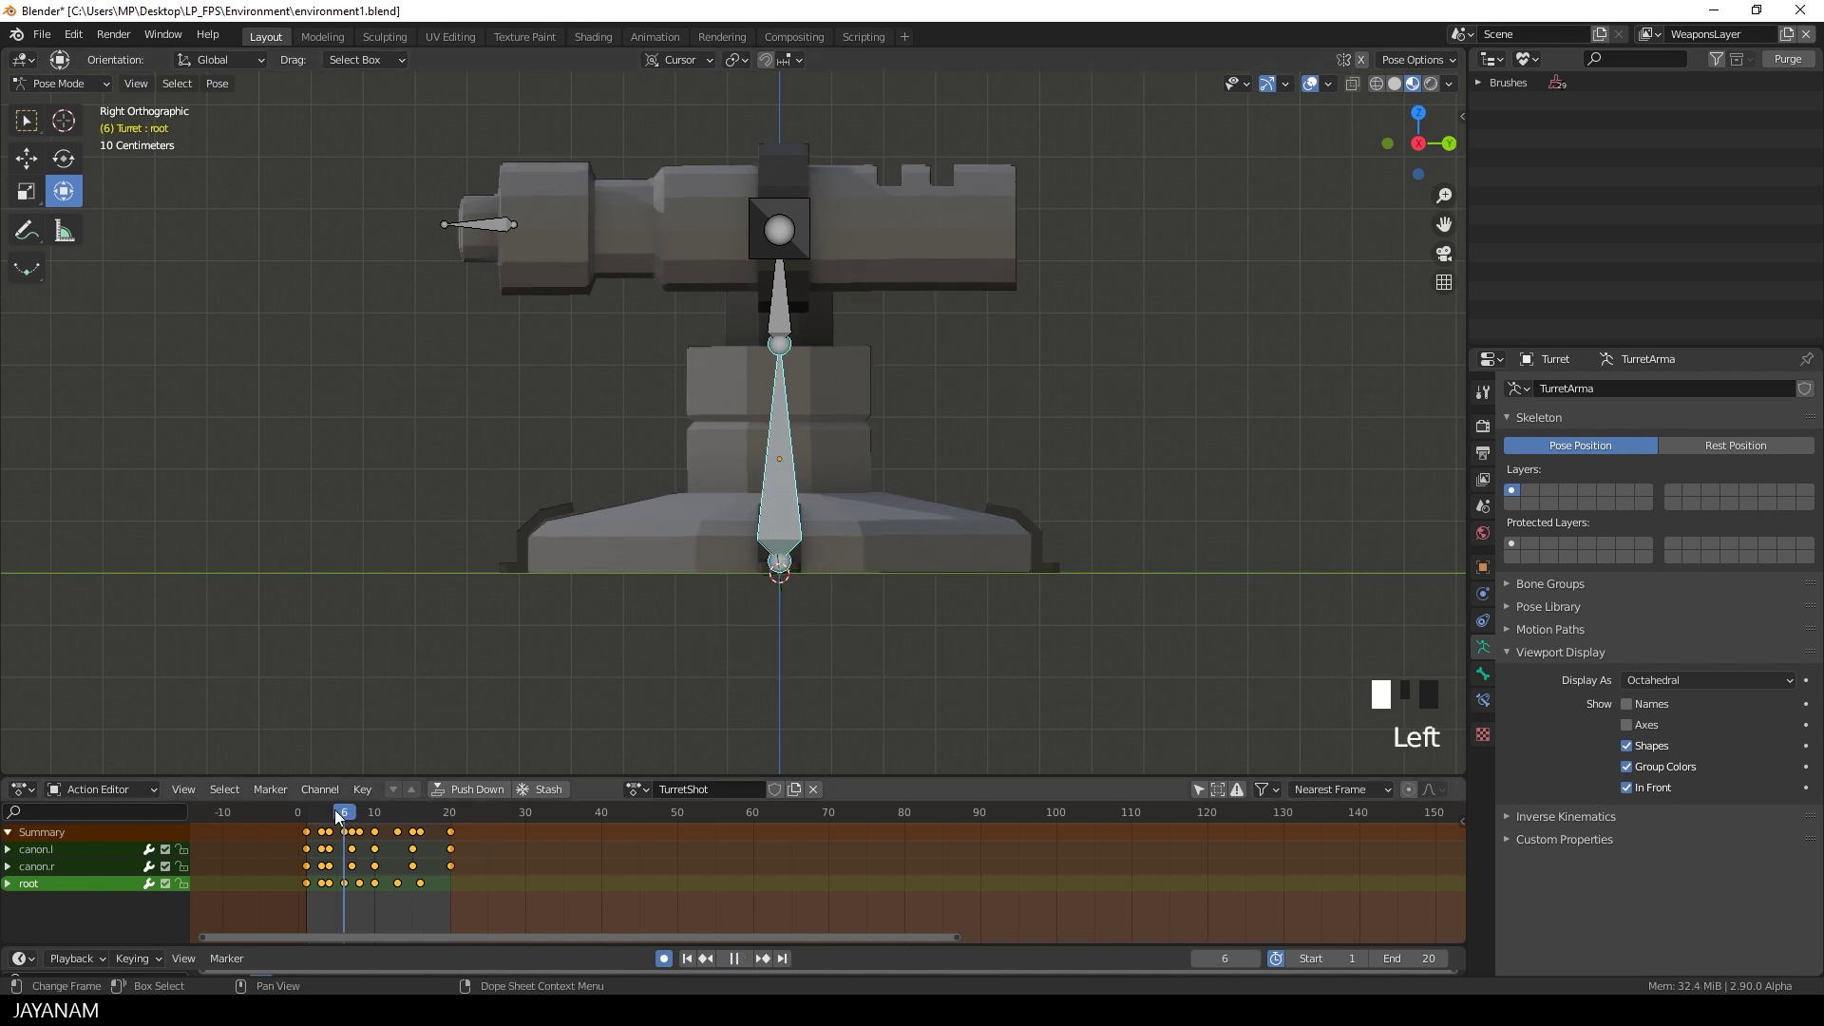
{"action": "key", "text": "space"}
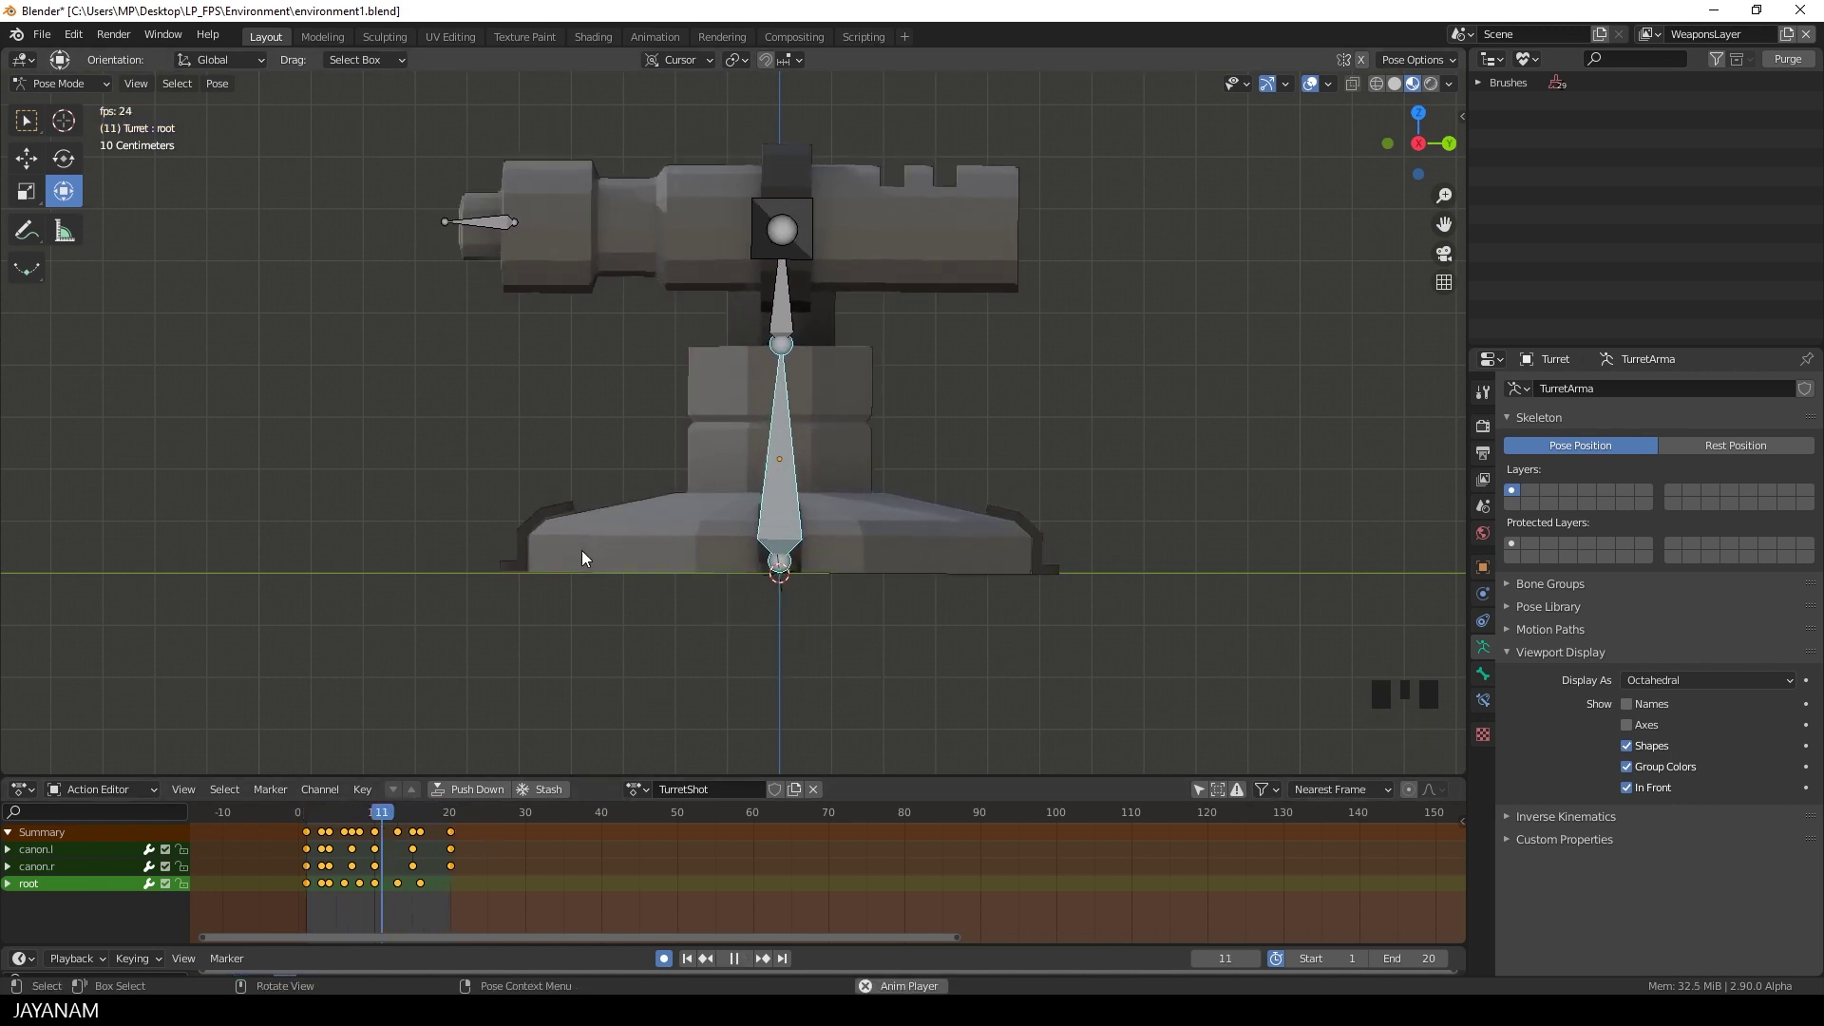
{"action": "middle_click_drag", "start_coordinate": [582, 550], "coordinate": [939, 545]}
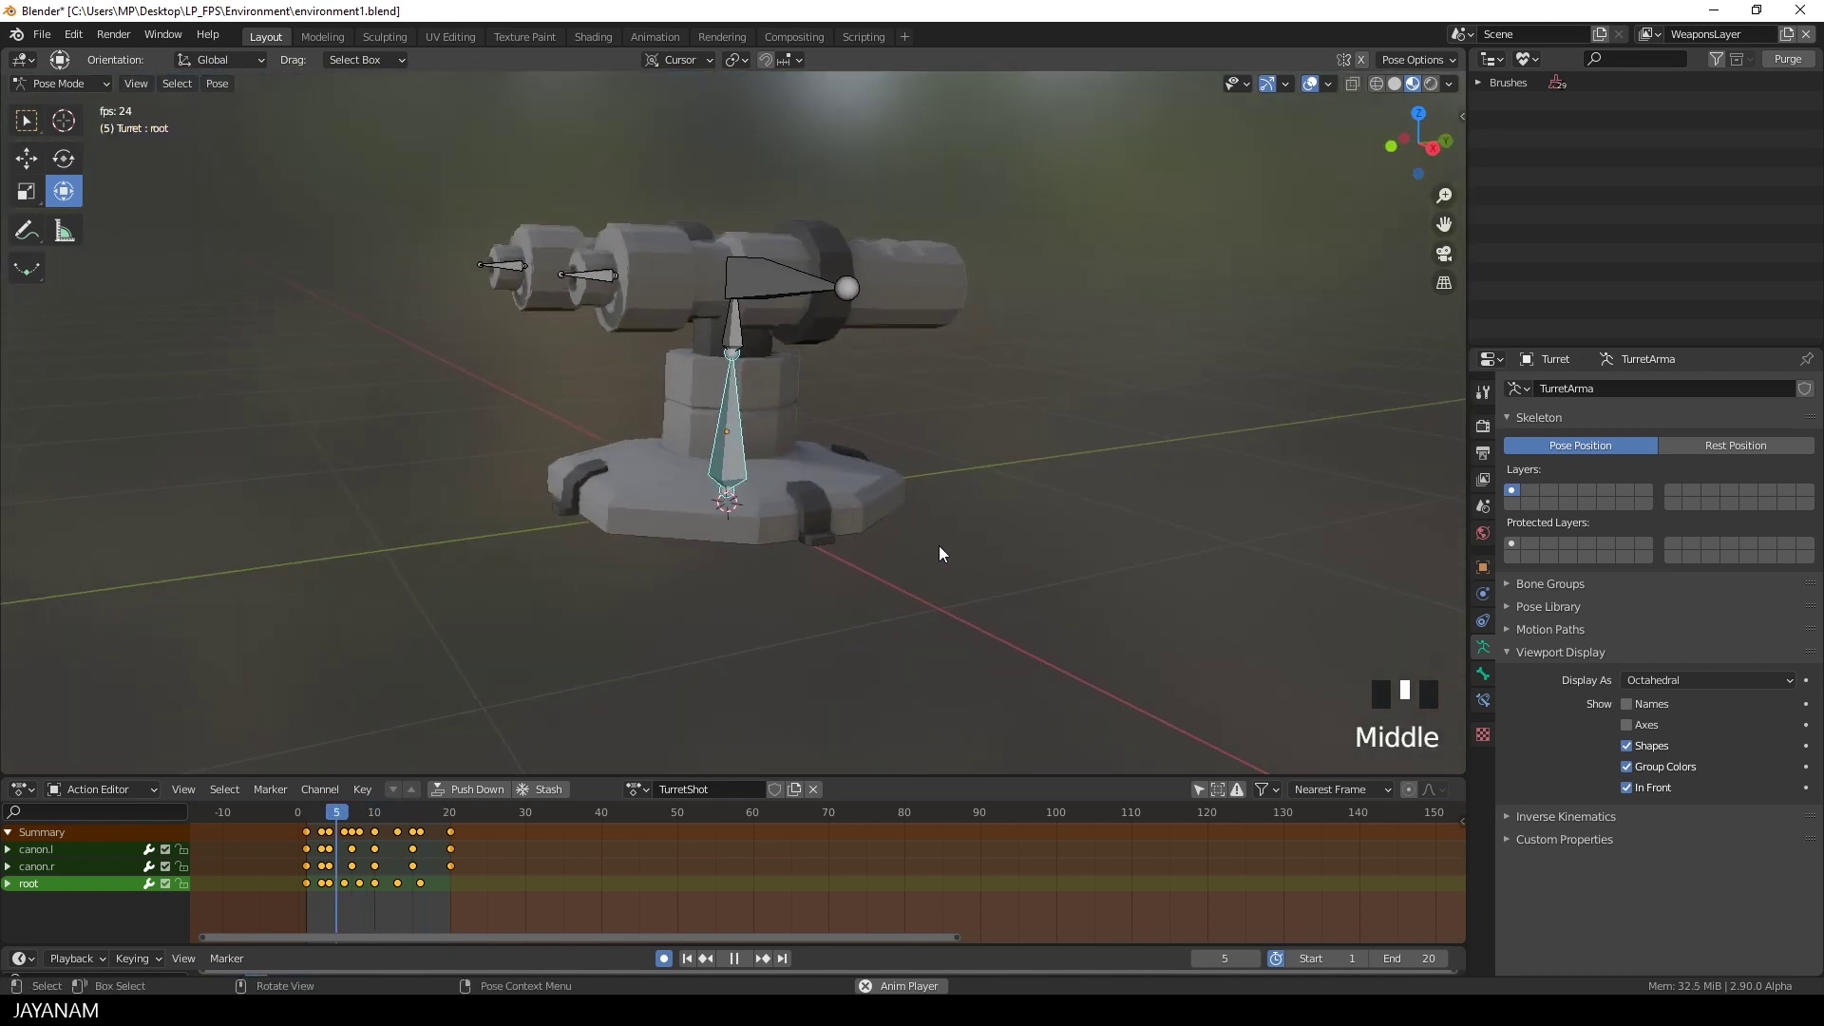
Stop playback at frame 8 and key a slight 0.232° root bone rotation there.
{"action": "left_click", "coordinate": [414, 812]}
{"action": "left_click_drag", "start_coordinate": [414, 812], "coordinate": [358, 817]}
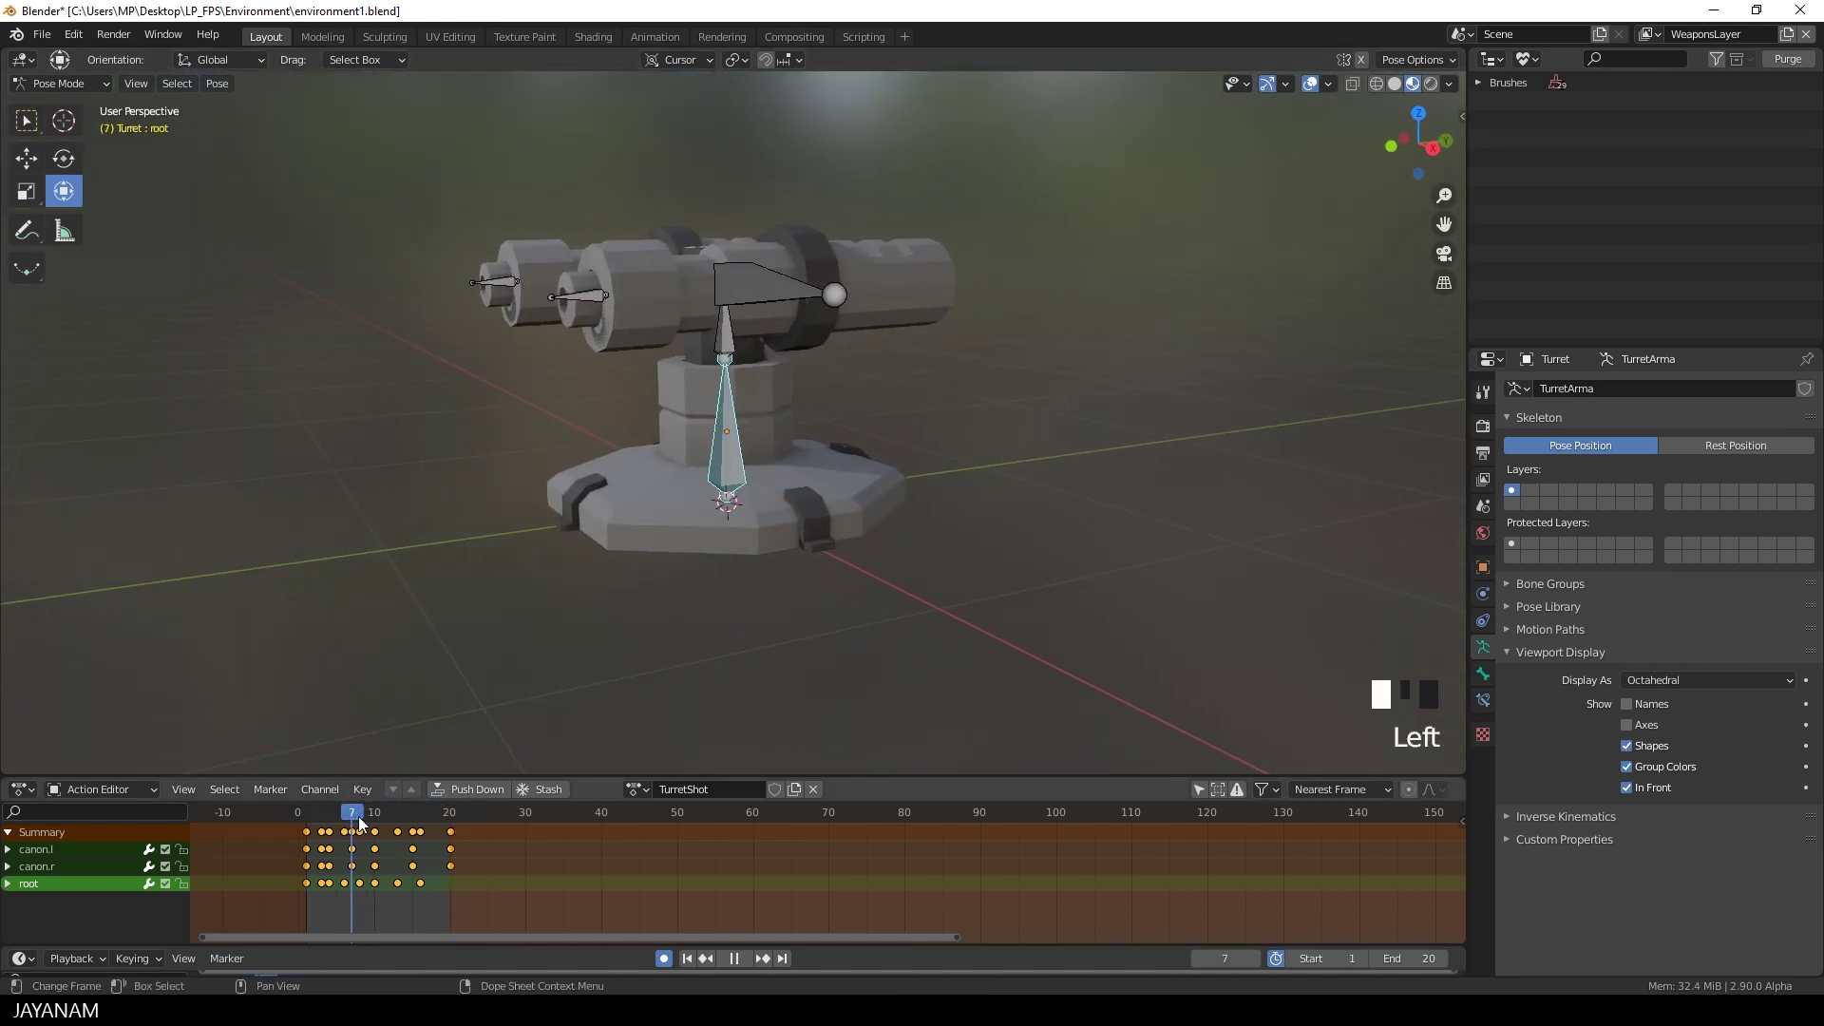
{"action": "middle_click_drag", "start_coordinate": [889, 541], "coordinate": [575, 728]}
{"action": "left_click", "coordinate": [359, 811]}
{"action": "key", "text": "space"}
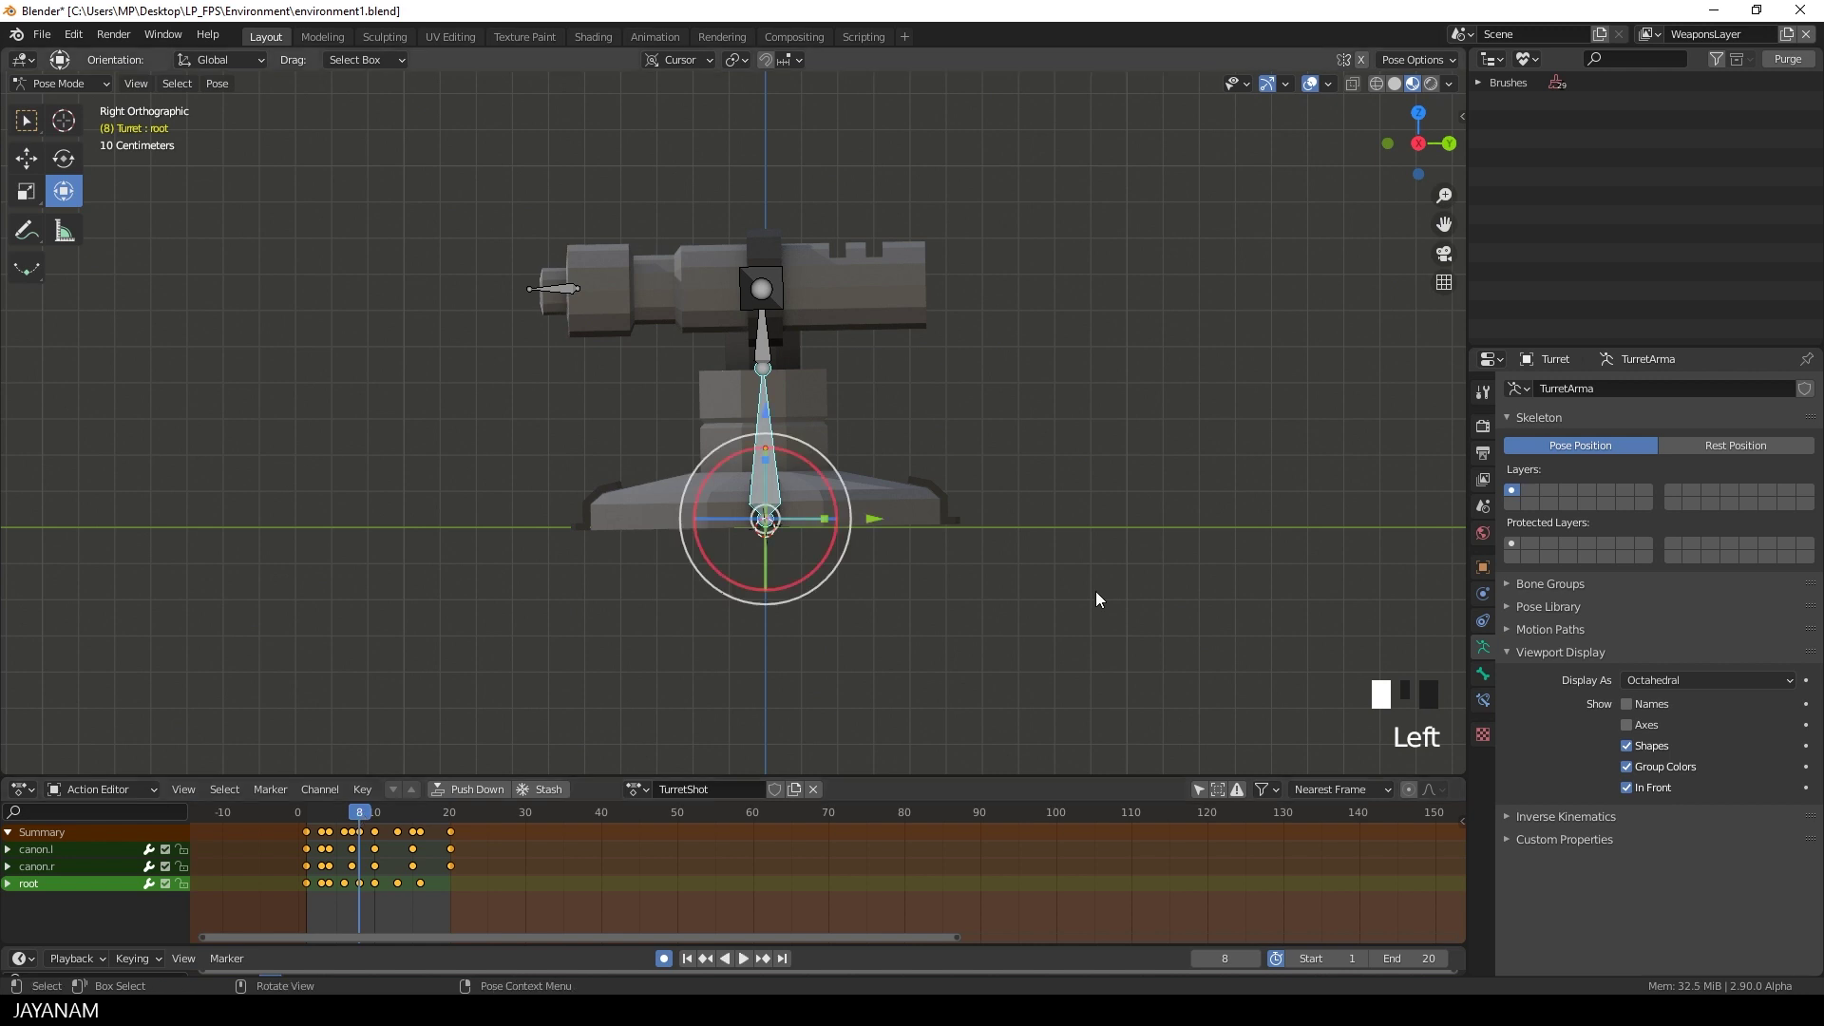
{"action": "scroll", "coordinate": [1096, 590], "scroll_direction": "up", "scroll_amount": 3}
{"action": "key", "text": "r"}
{"action": "left_click", "coordinate": [1077, 633]}
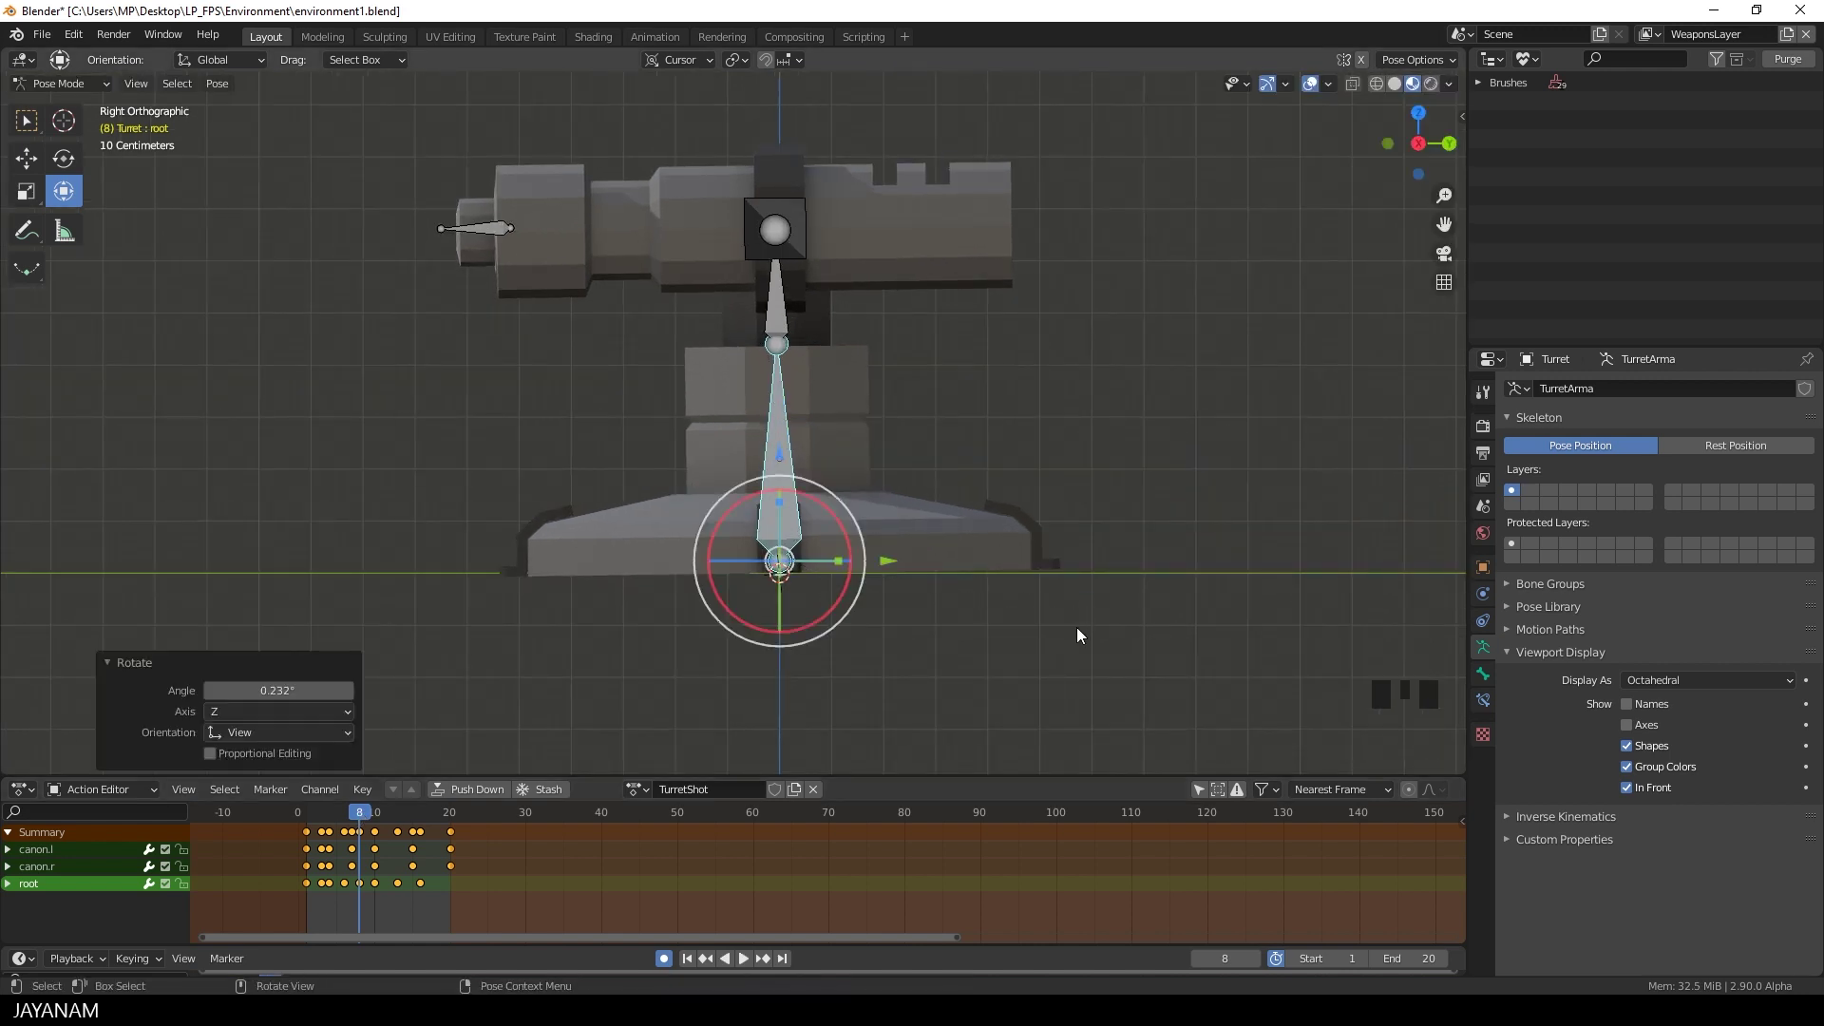
Play back the TurretShot recoil and turn off Auto Keying in the timeline.
{"action": "key", "text": "space"}
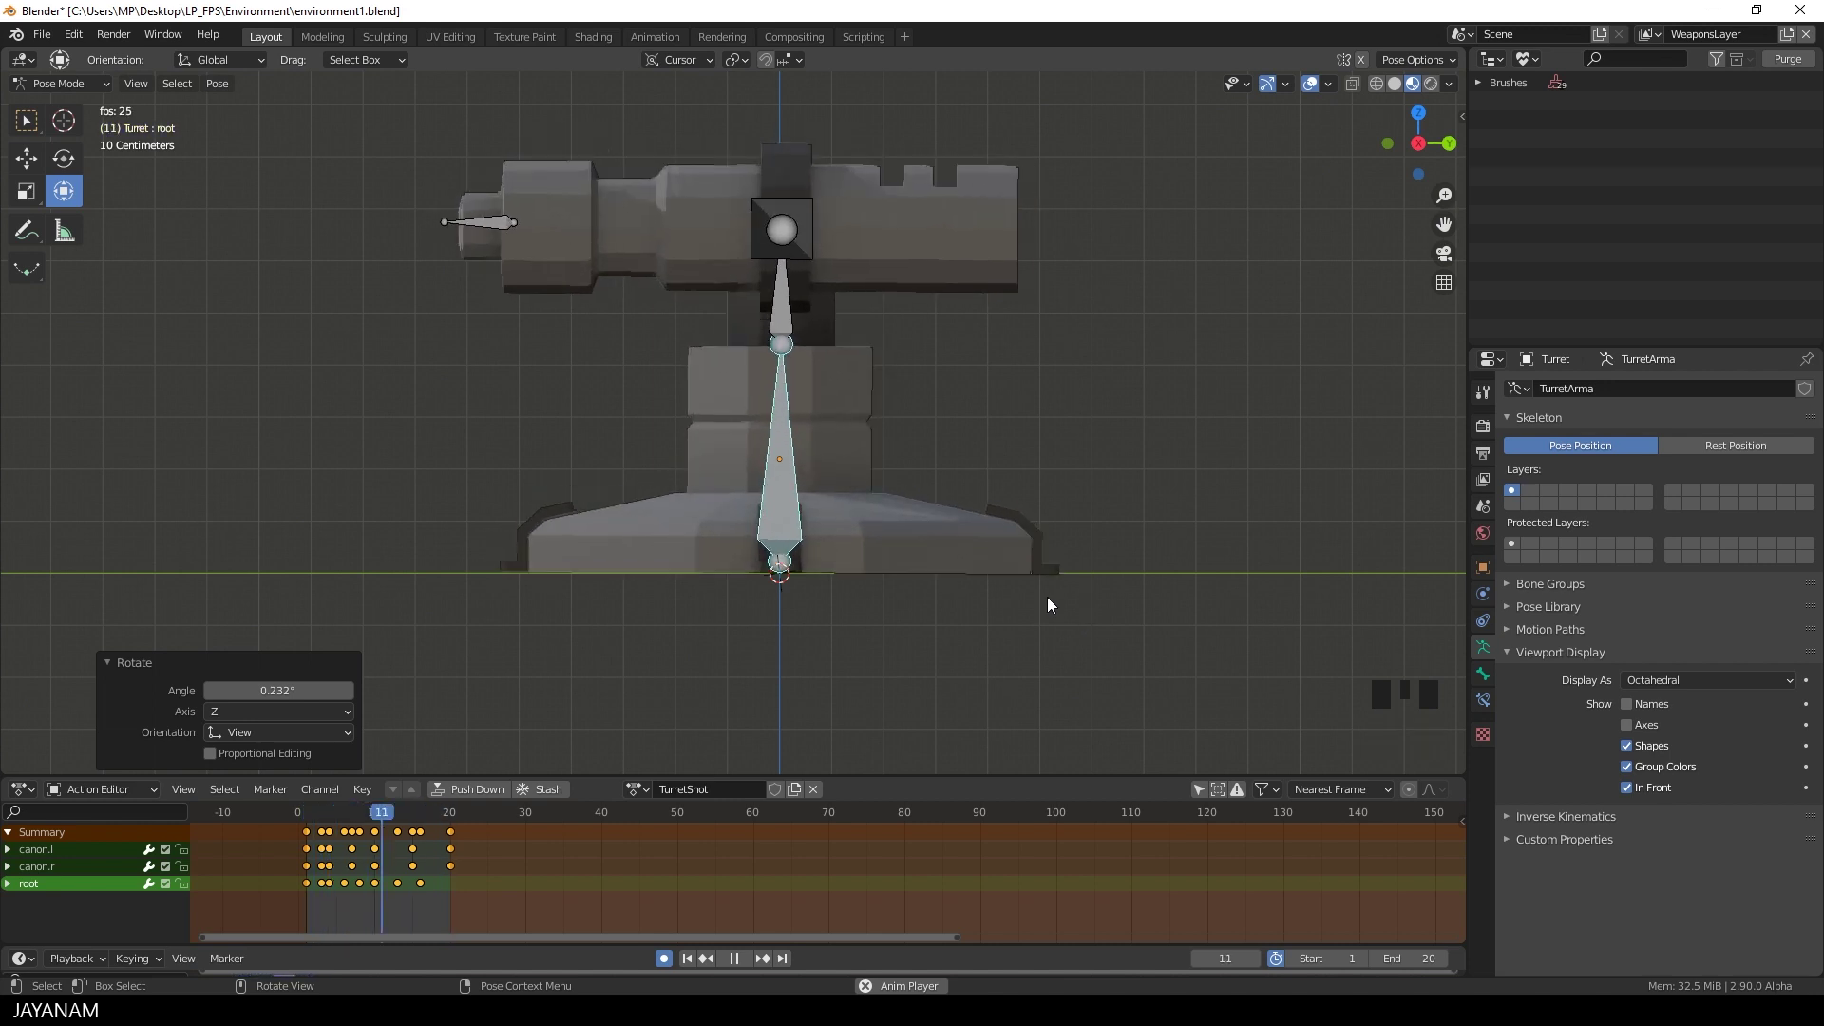
{"action": "scroll", "coordinate": [1026, 593], "scroll_direction": "down", "scroll_amount": 1}
{"action": "middle_click_drag", "start_coordinate": [997, 589], "coordinate": [1102, 604]}
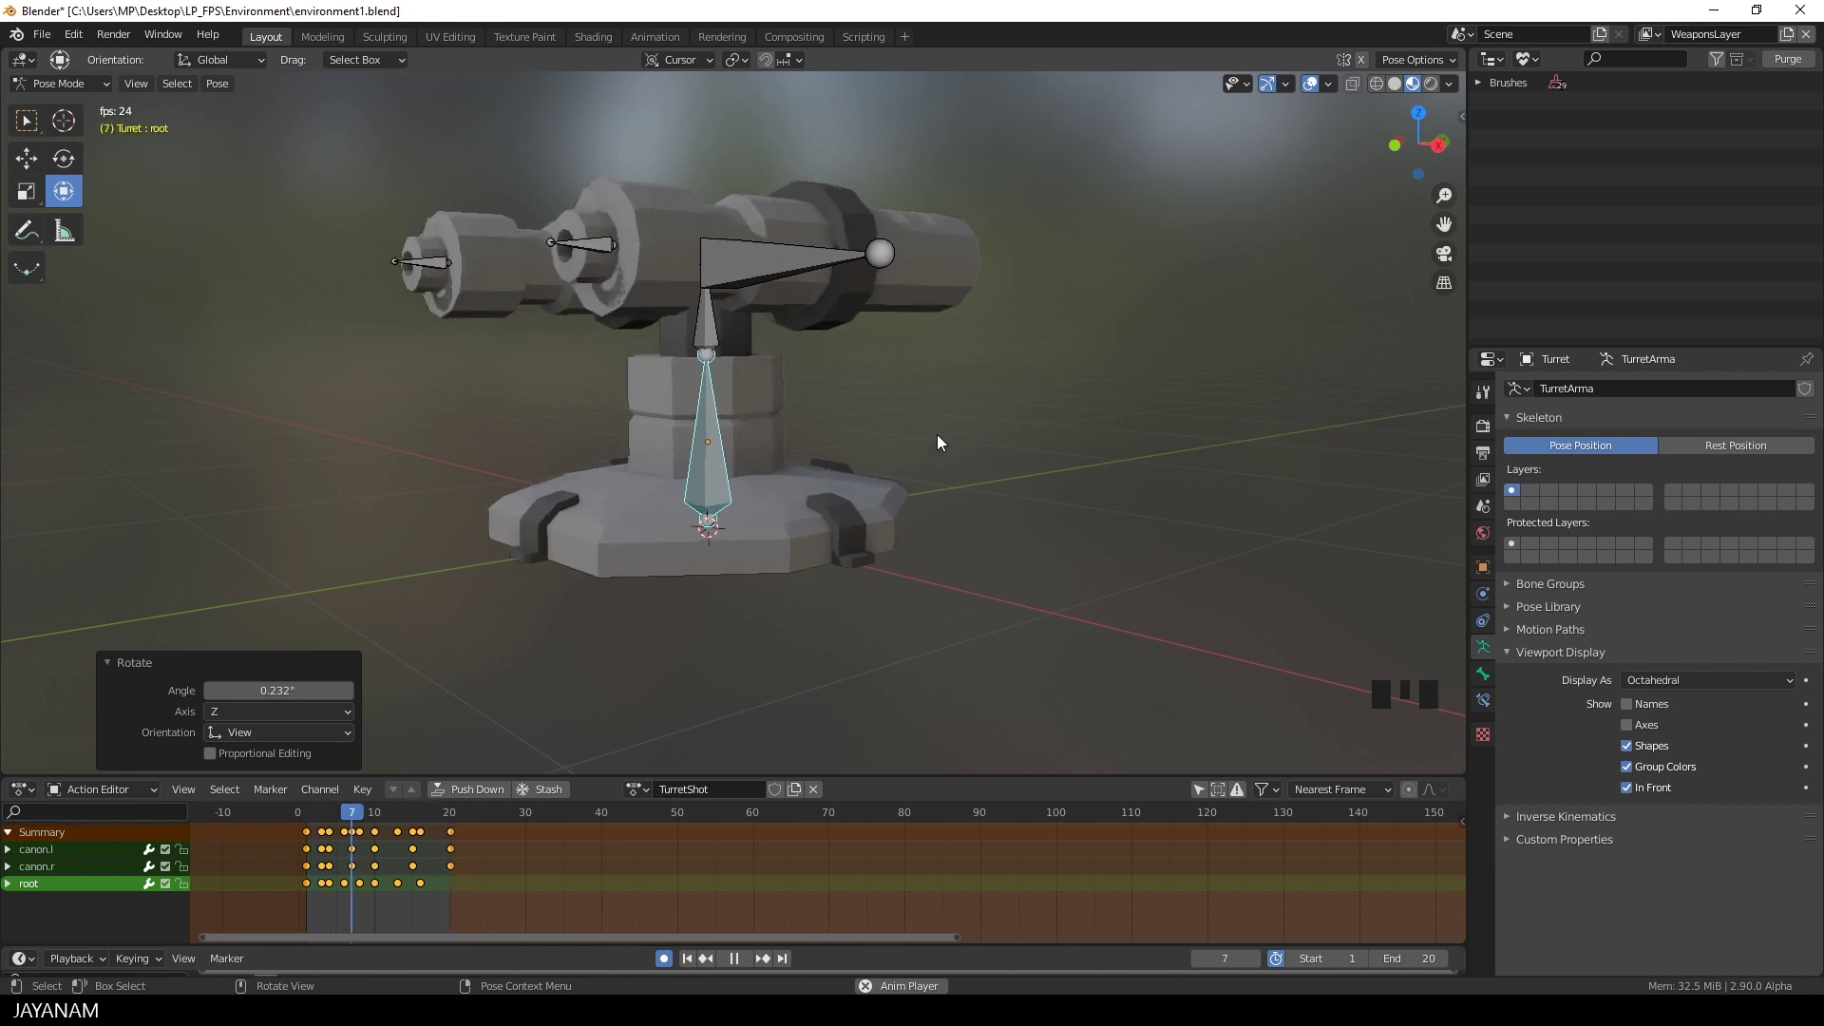
{"action": "left_click", "coordinate": [665, 957]}
Select the rotate.h bone and test-rotate it around the global X axis.
{"action": "middle_click_drag", "start_coordinate": [1028, 405], "coordinate": [903, 368]}
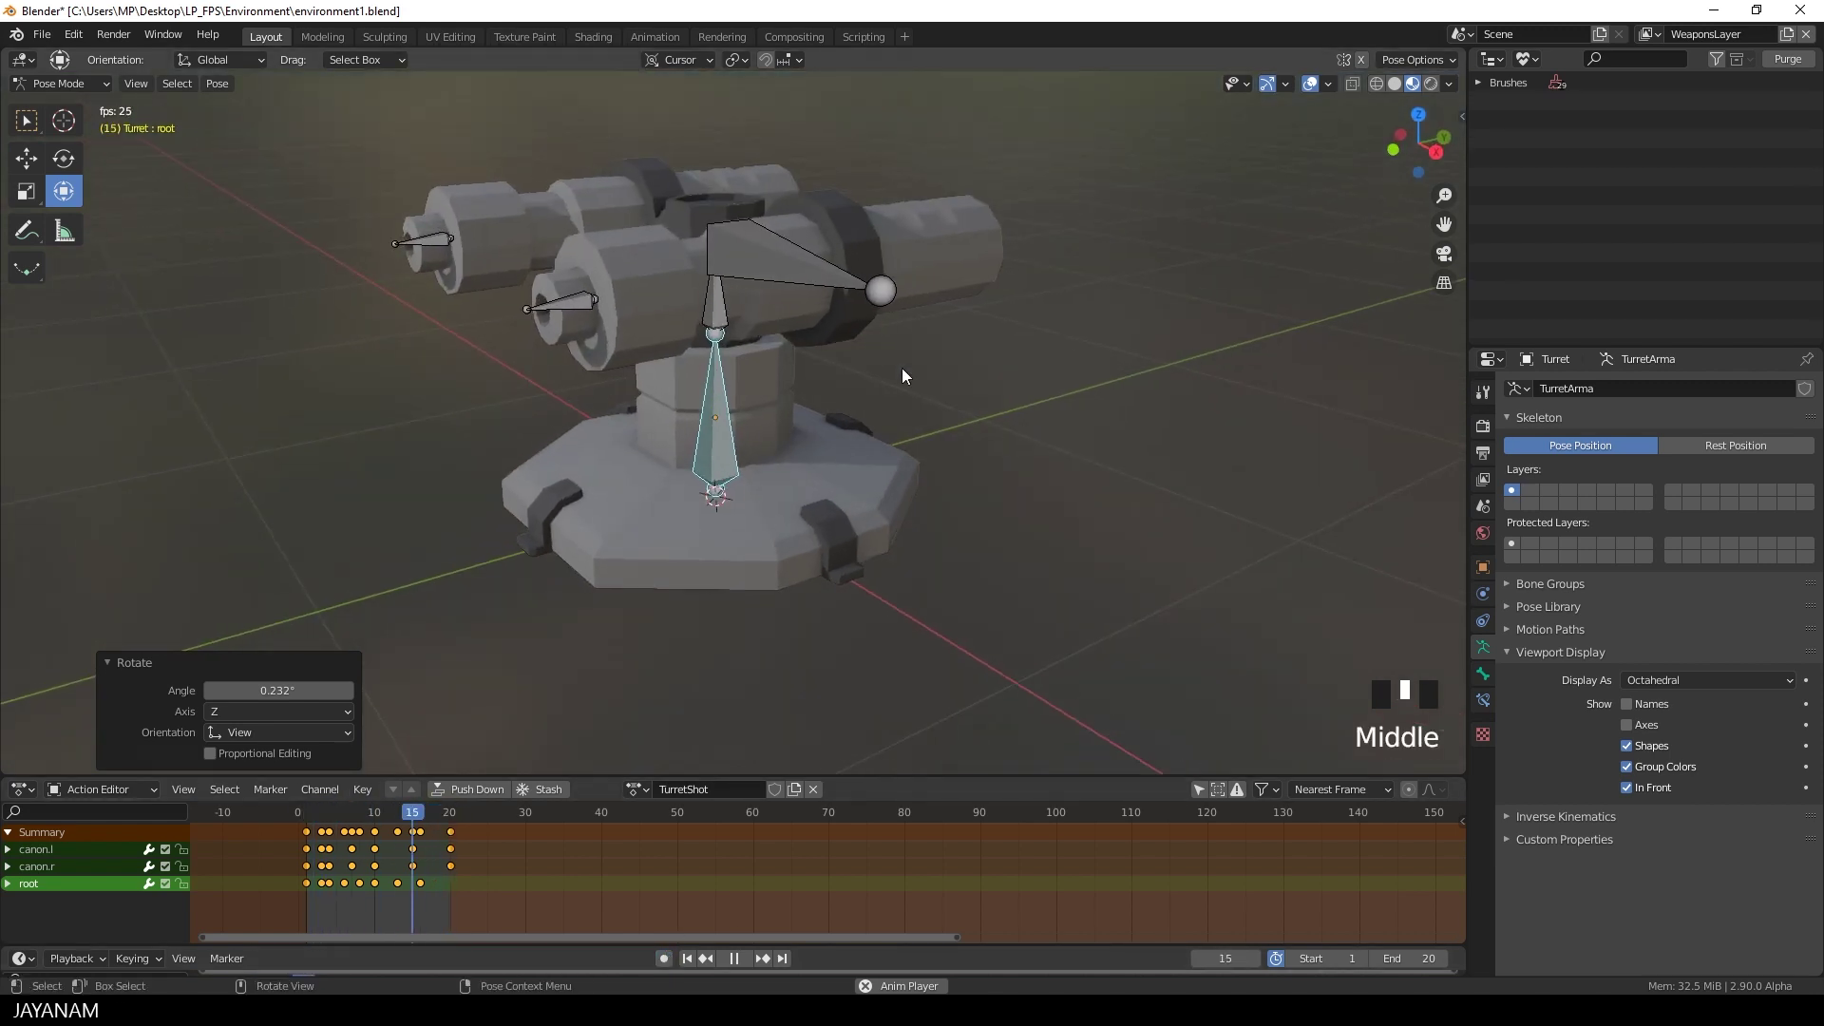
{"action": "left_click", "coordinate": [772, 260]}
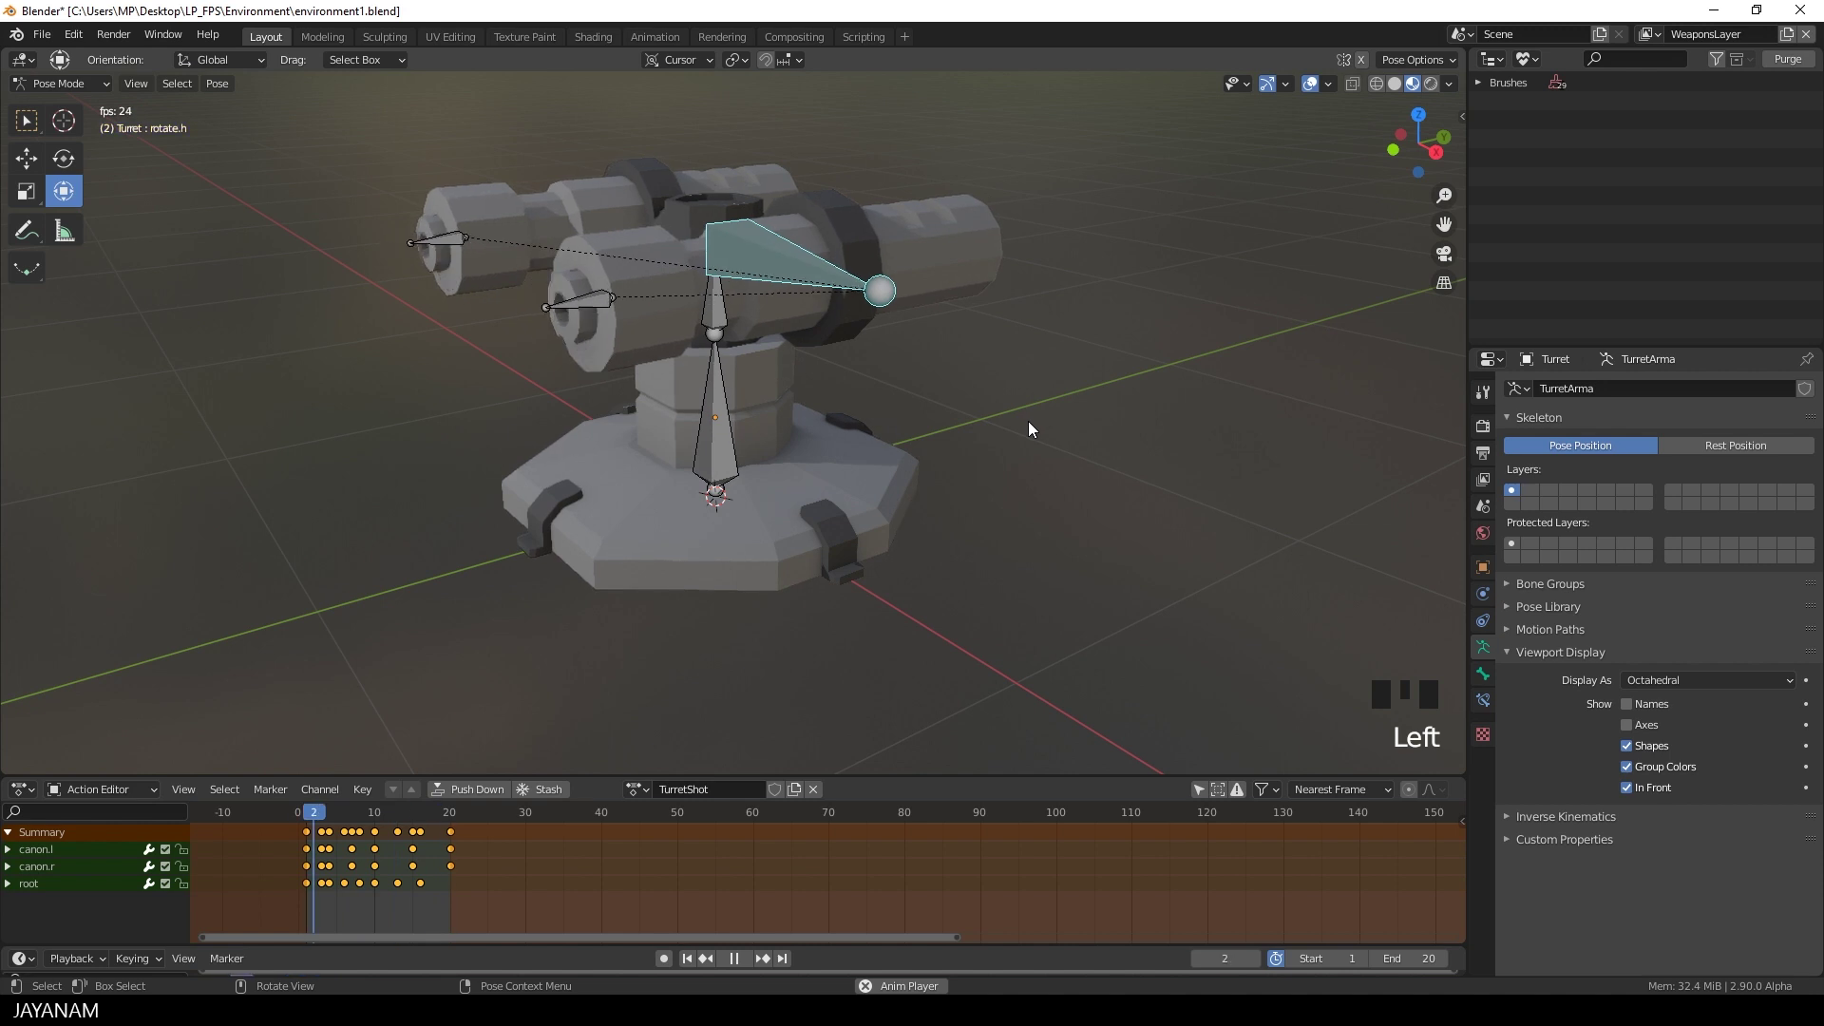
{"action": "key", "text": "r"}
{"action": "key", "text": "x"}
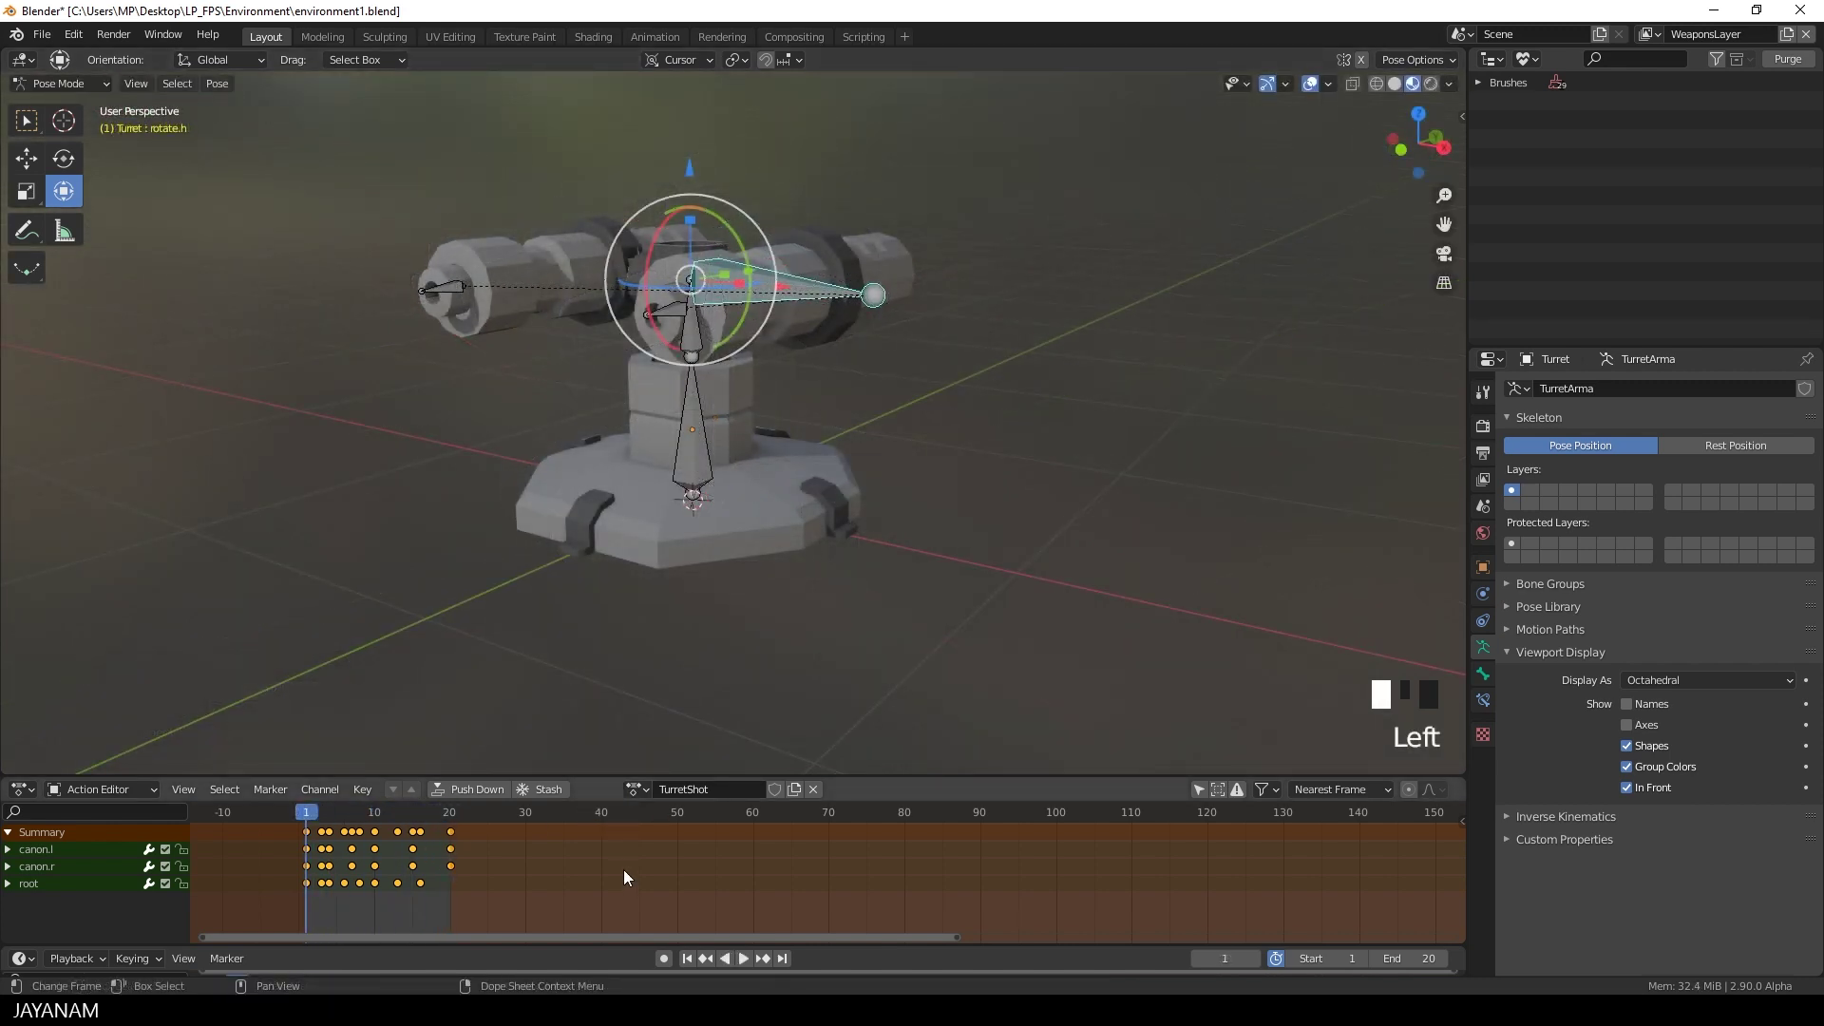
Switch to Object Mode, select the turret mesh plus the rig as active, and open File > Export.
{"action": "left_click", "coordinate": [55, 86]}
{"action": "left_click", "coordinate": [61, 106]}
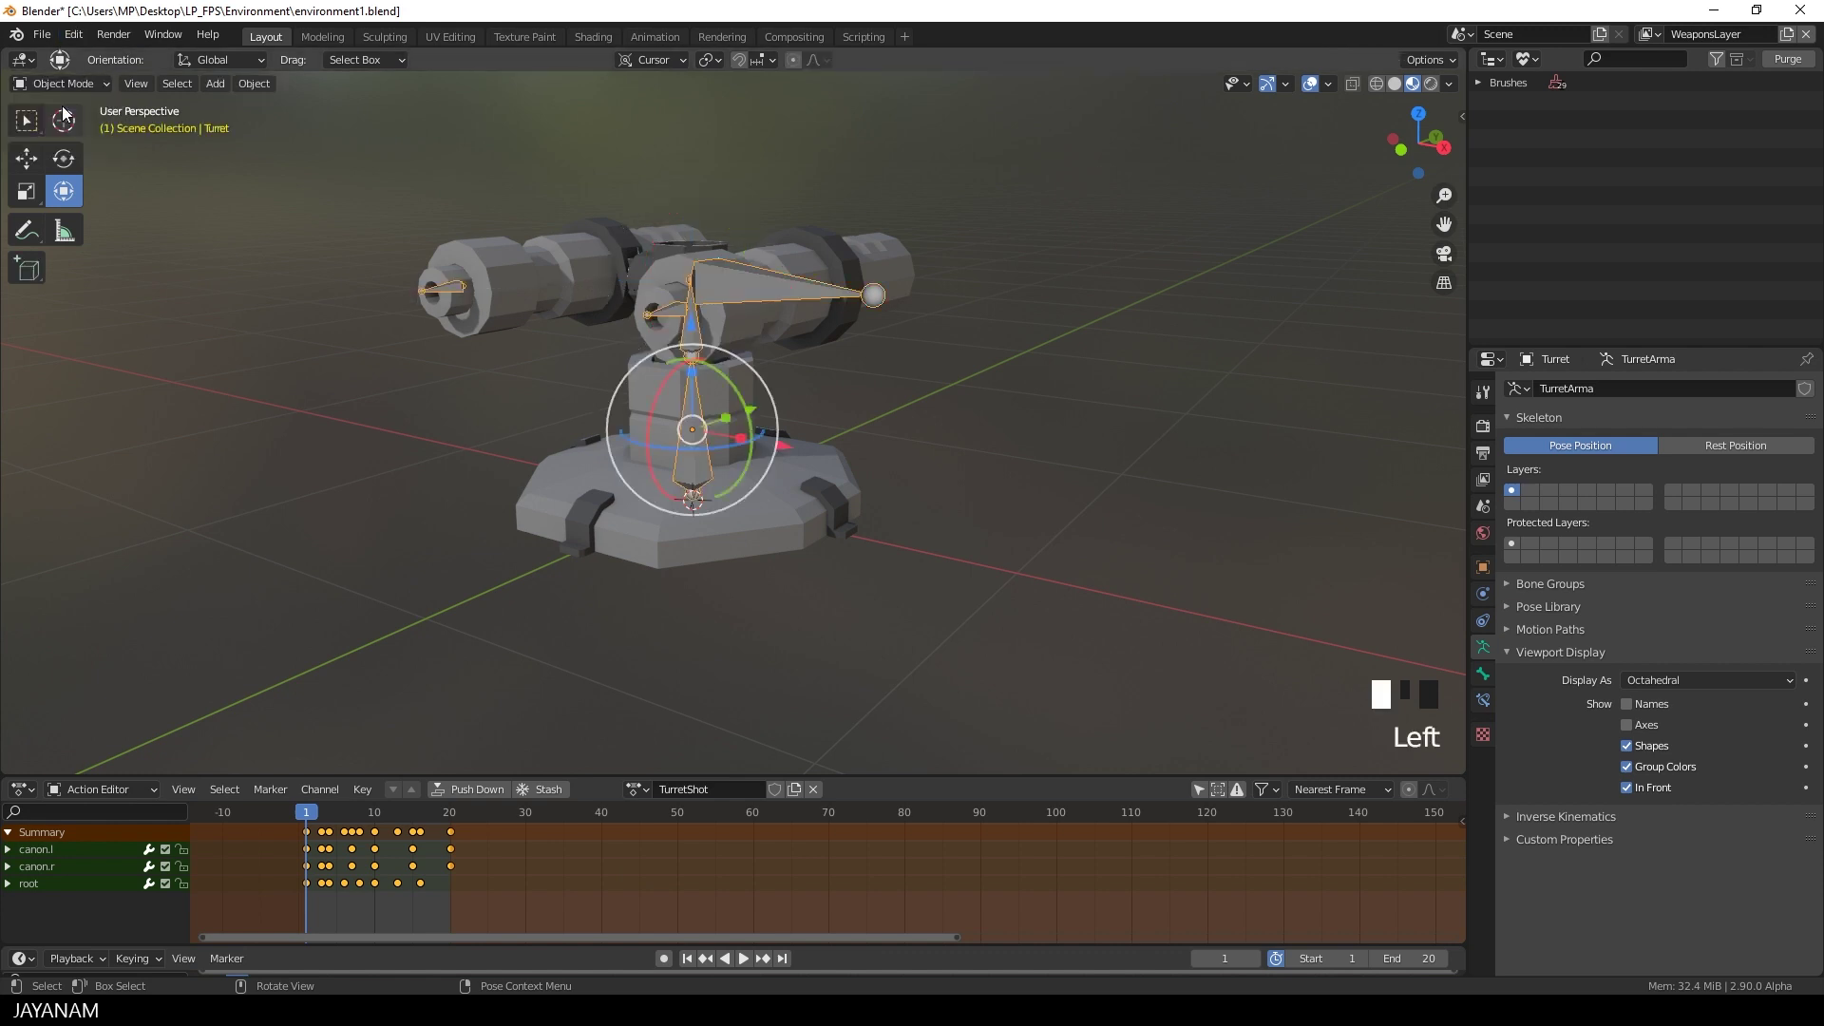
{"action": "left_click", "coordinate": [771, 520]}
{"action": "left_click", "coordinate": [733, 283], "text": "shift"}
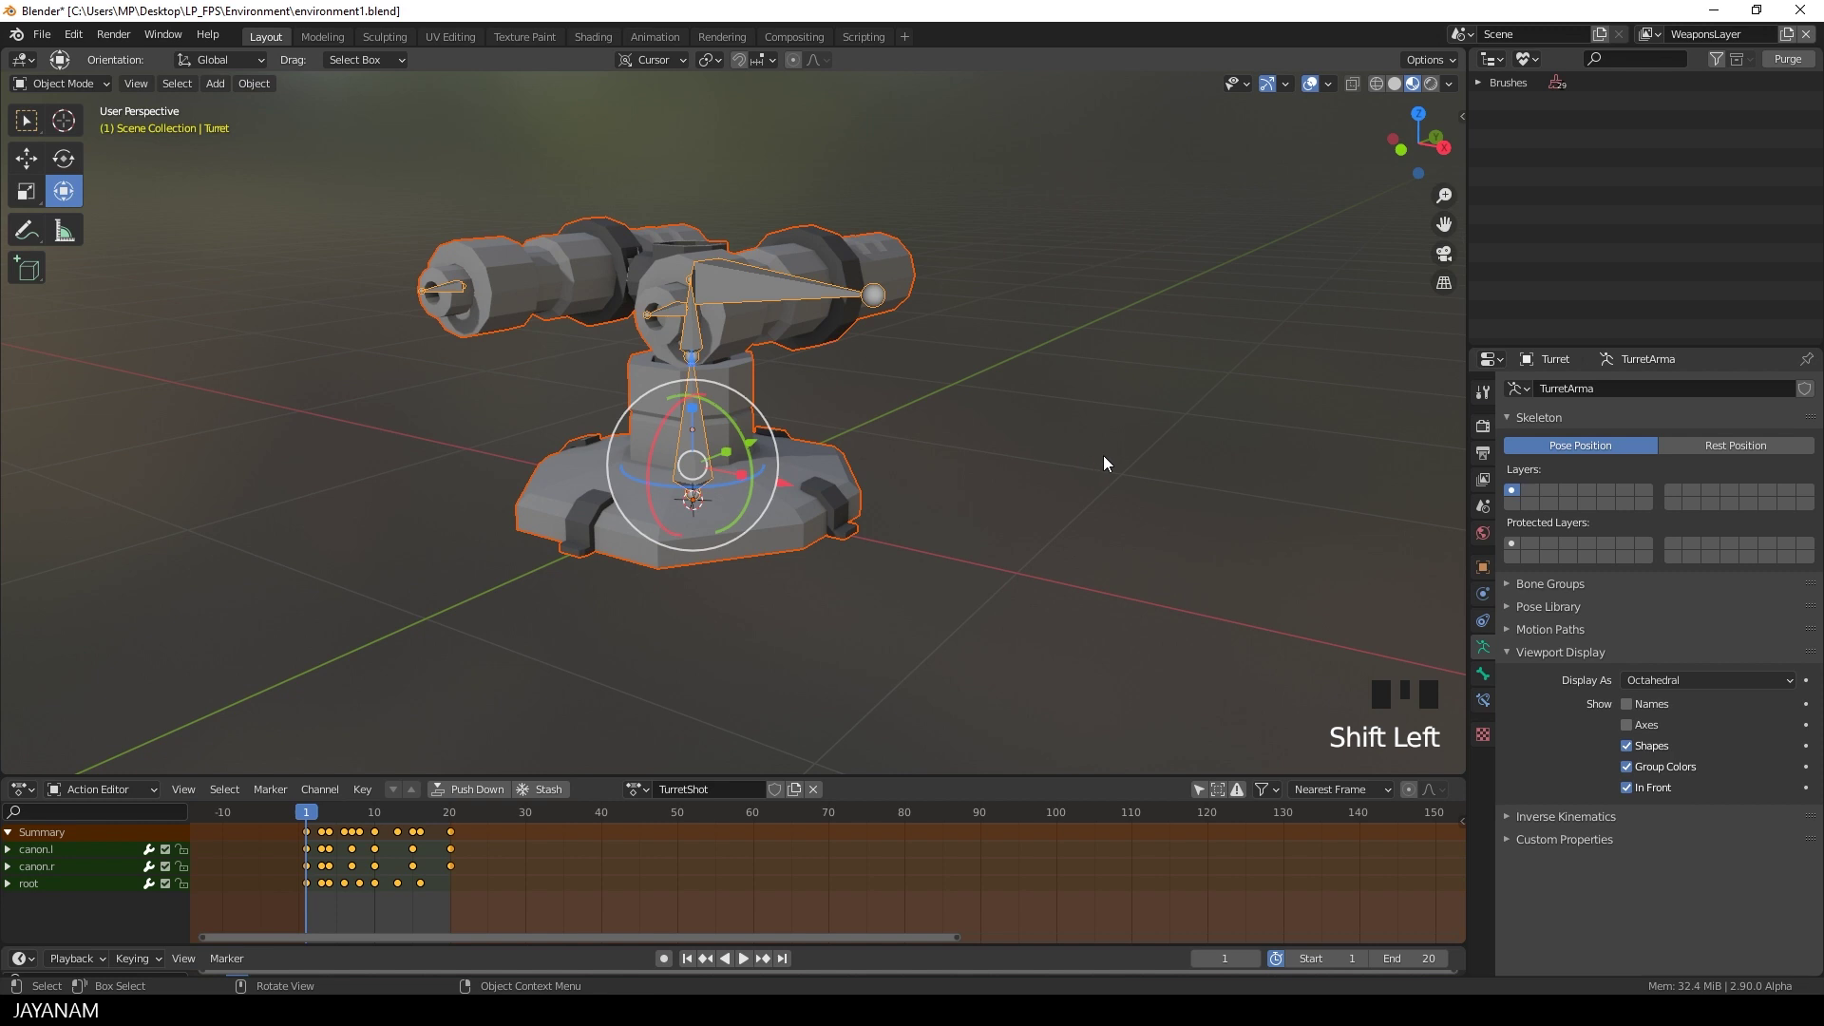
{"action": "left_click", "coordinate": [50, 35]}
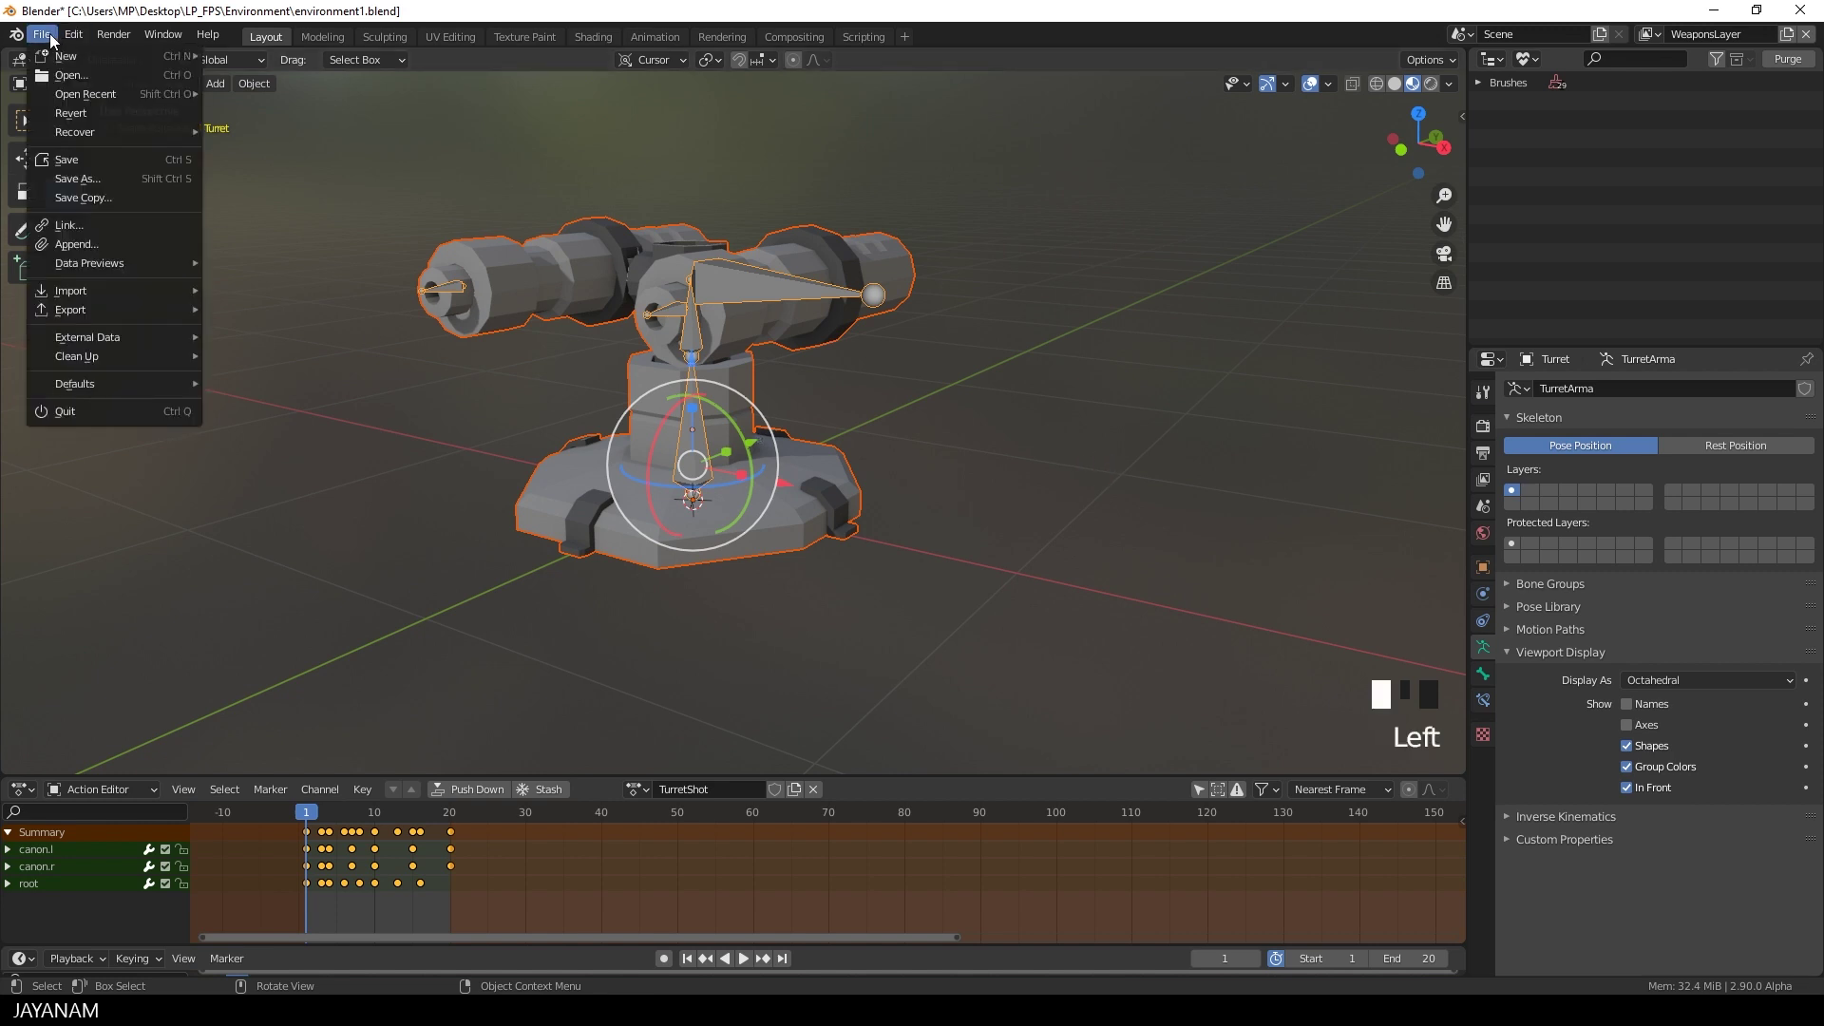
{"action": "mouse_move", "coordinate": [67, 314]}
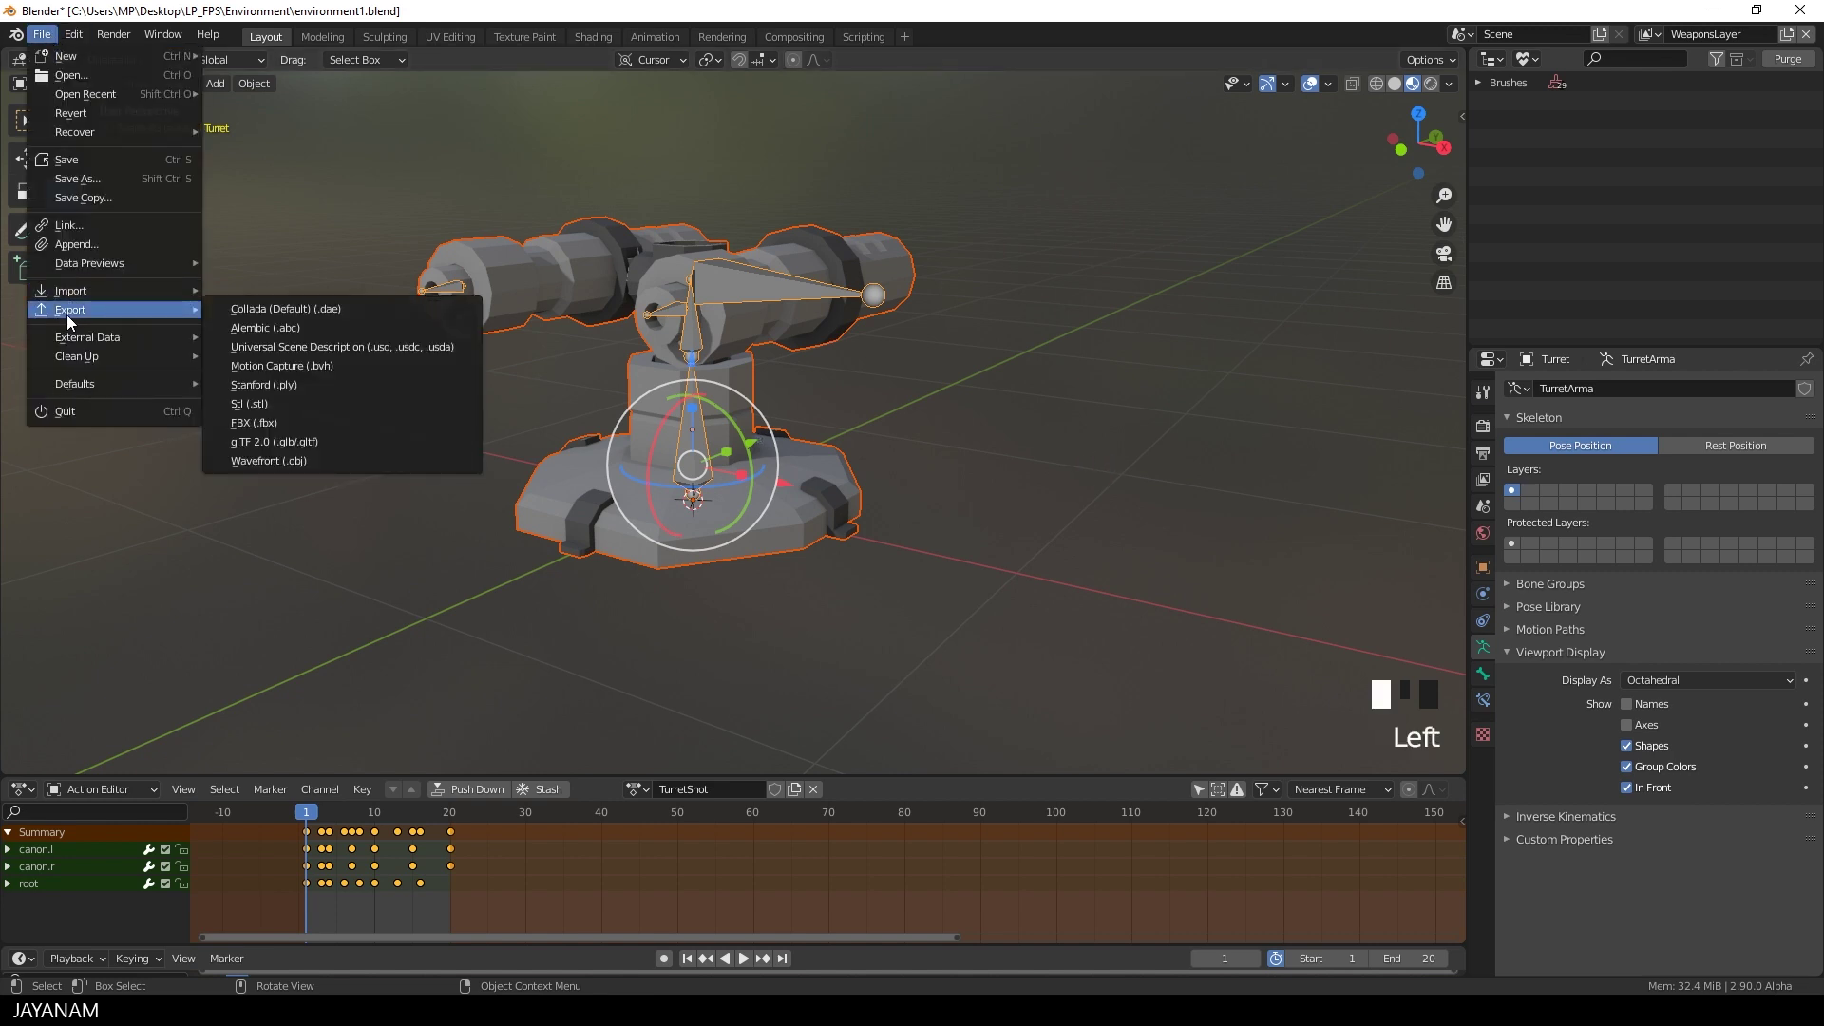
Open the FBX exporter and apply the Unity Bones operator preset.
{"action": "left_click", "coordinate": [270, 424]}
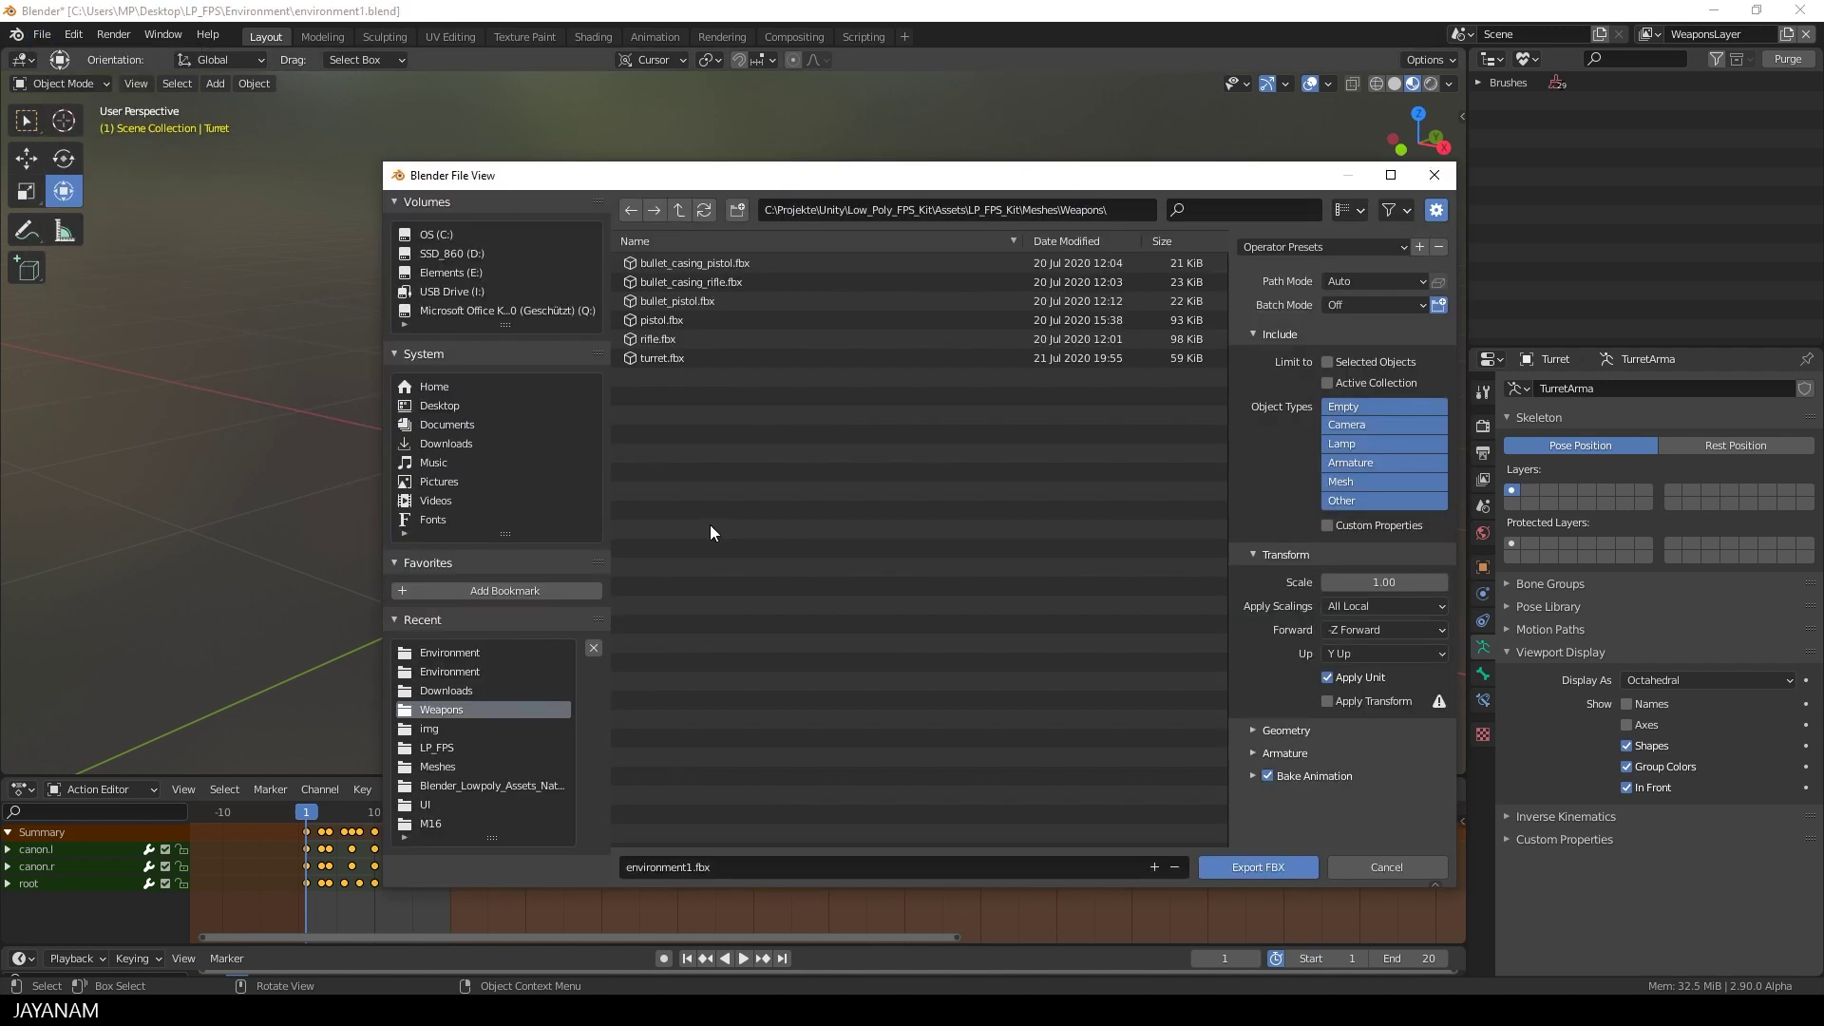
{"action": "left_click", "coordinate": [1330, 247]}
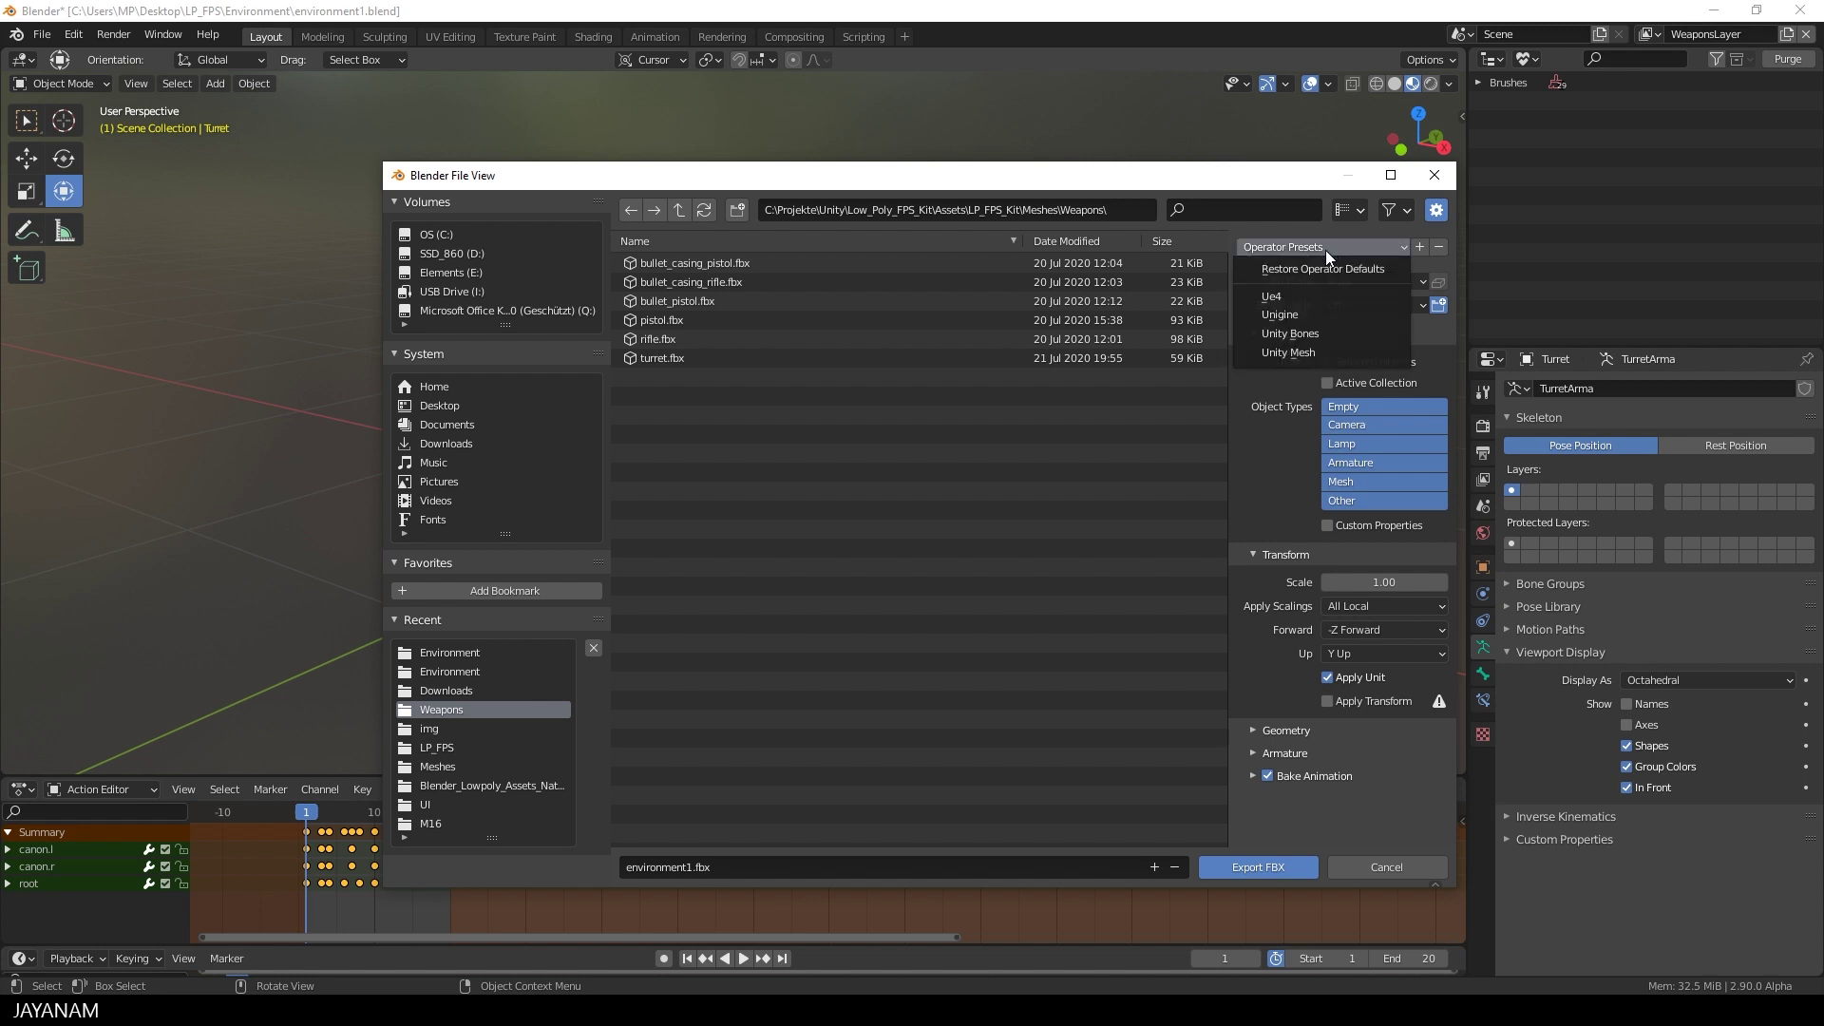
{"action": "left_click", "coordinate": [1305, 331]}
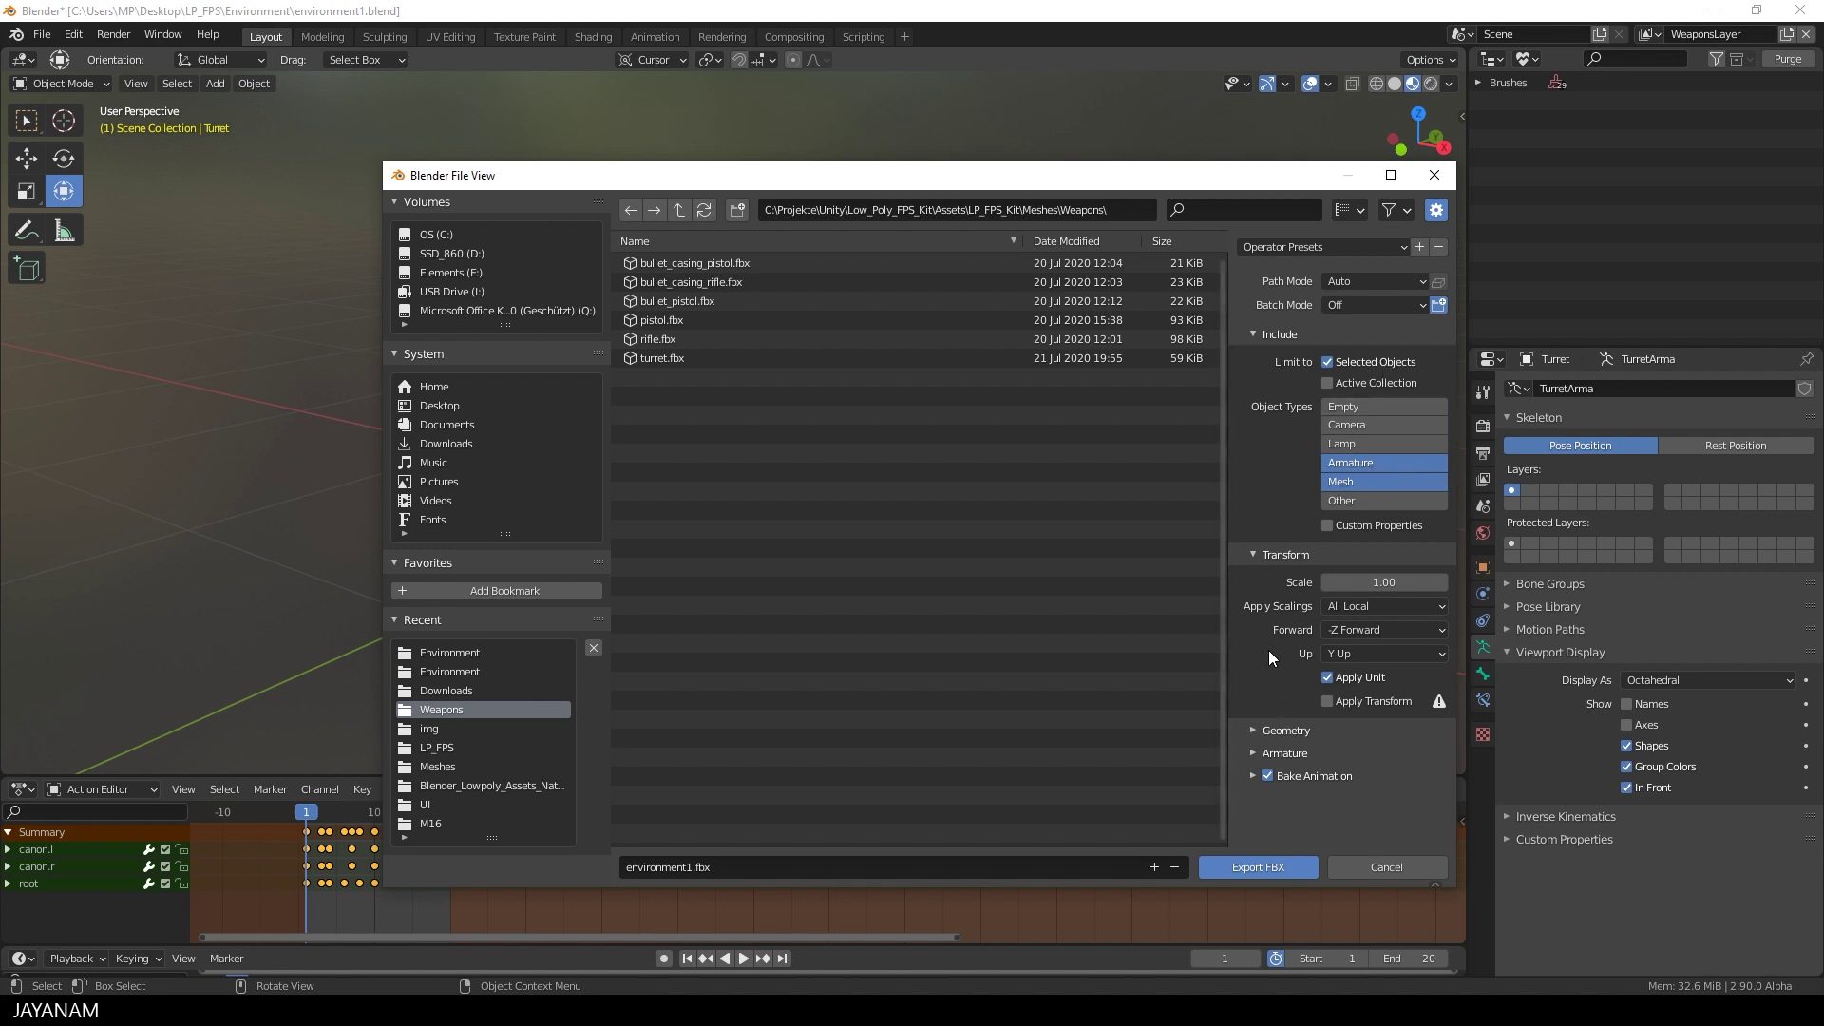
Check the Armature and Bake Animation options, then export over turret.fbx.
{"action": "left_click", "coordinate": [1253, 753]}
{"action": "scroll", "coordinate": [1275, 623], "scroll_direction": "down", "scroll_amount": 2}
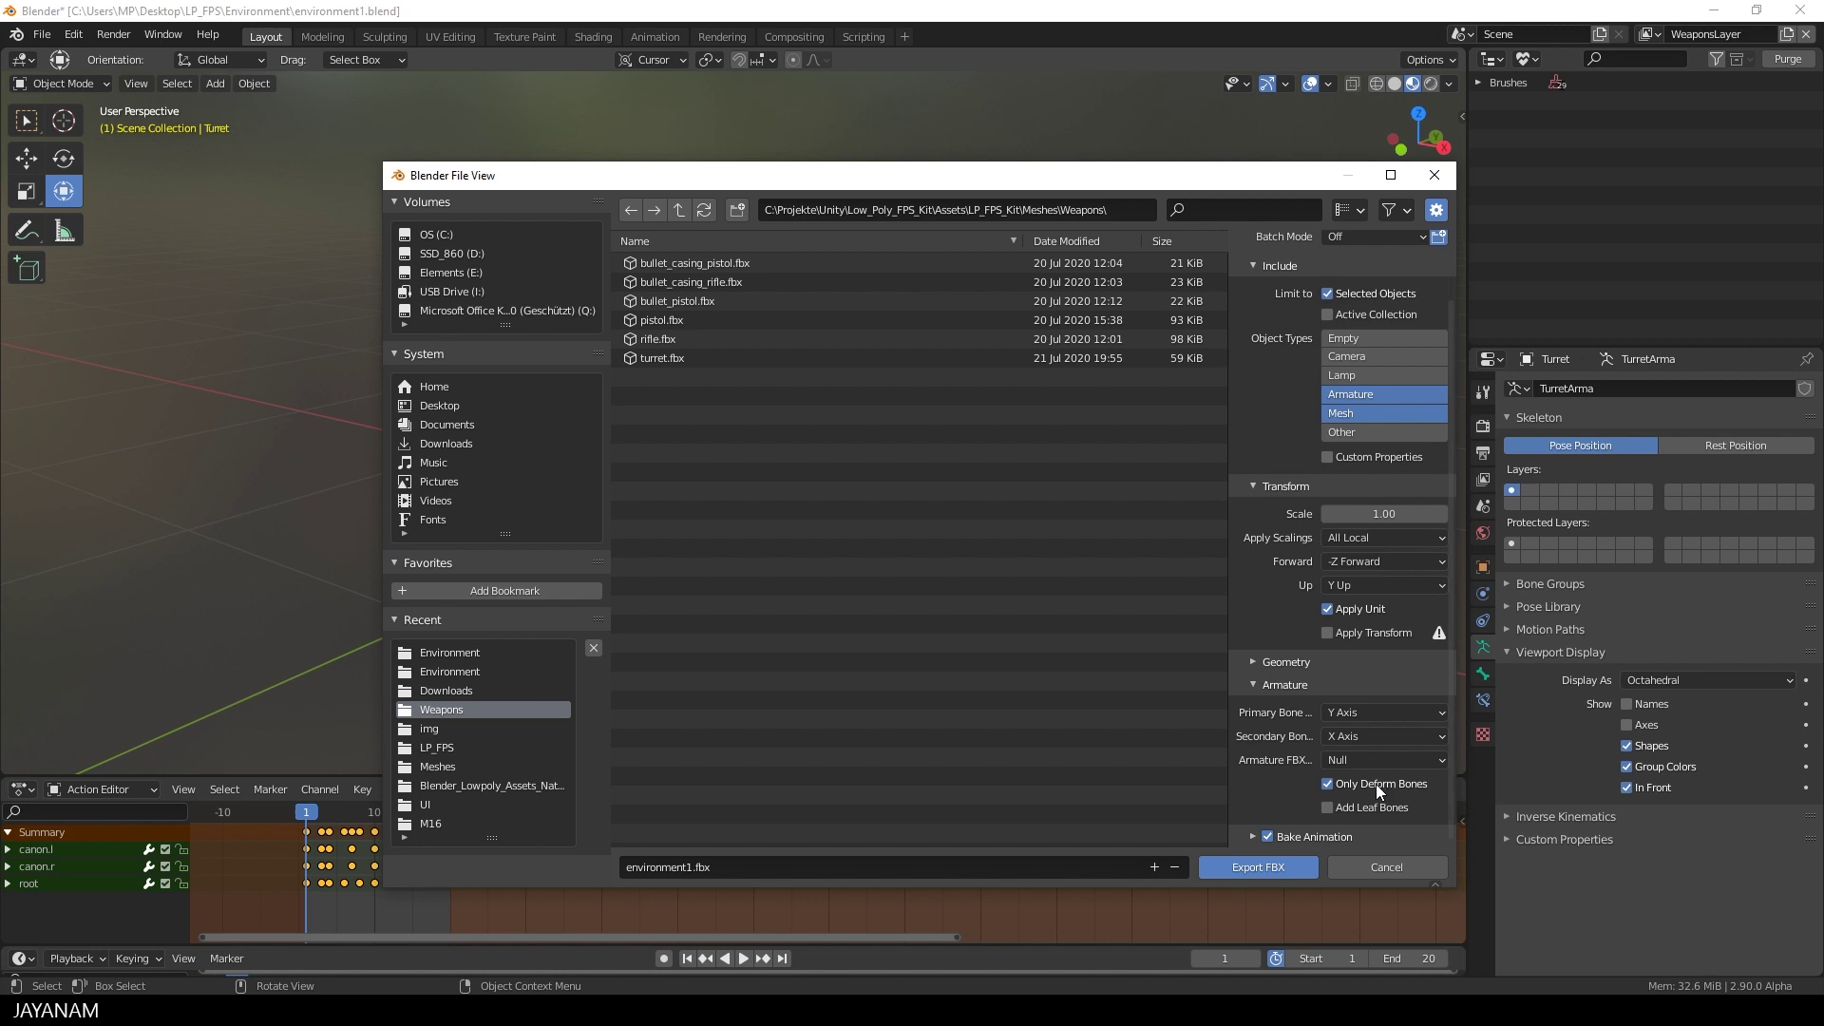
{"action": "left_click", "coordinate": [1252, 684]}
{"action": "left_click", "coordinate": [1256, 773]}
{"action": "scroll", "coordinate": [1241, 617], "scroll_direction": "down", "scroll_amount": 2}
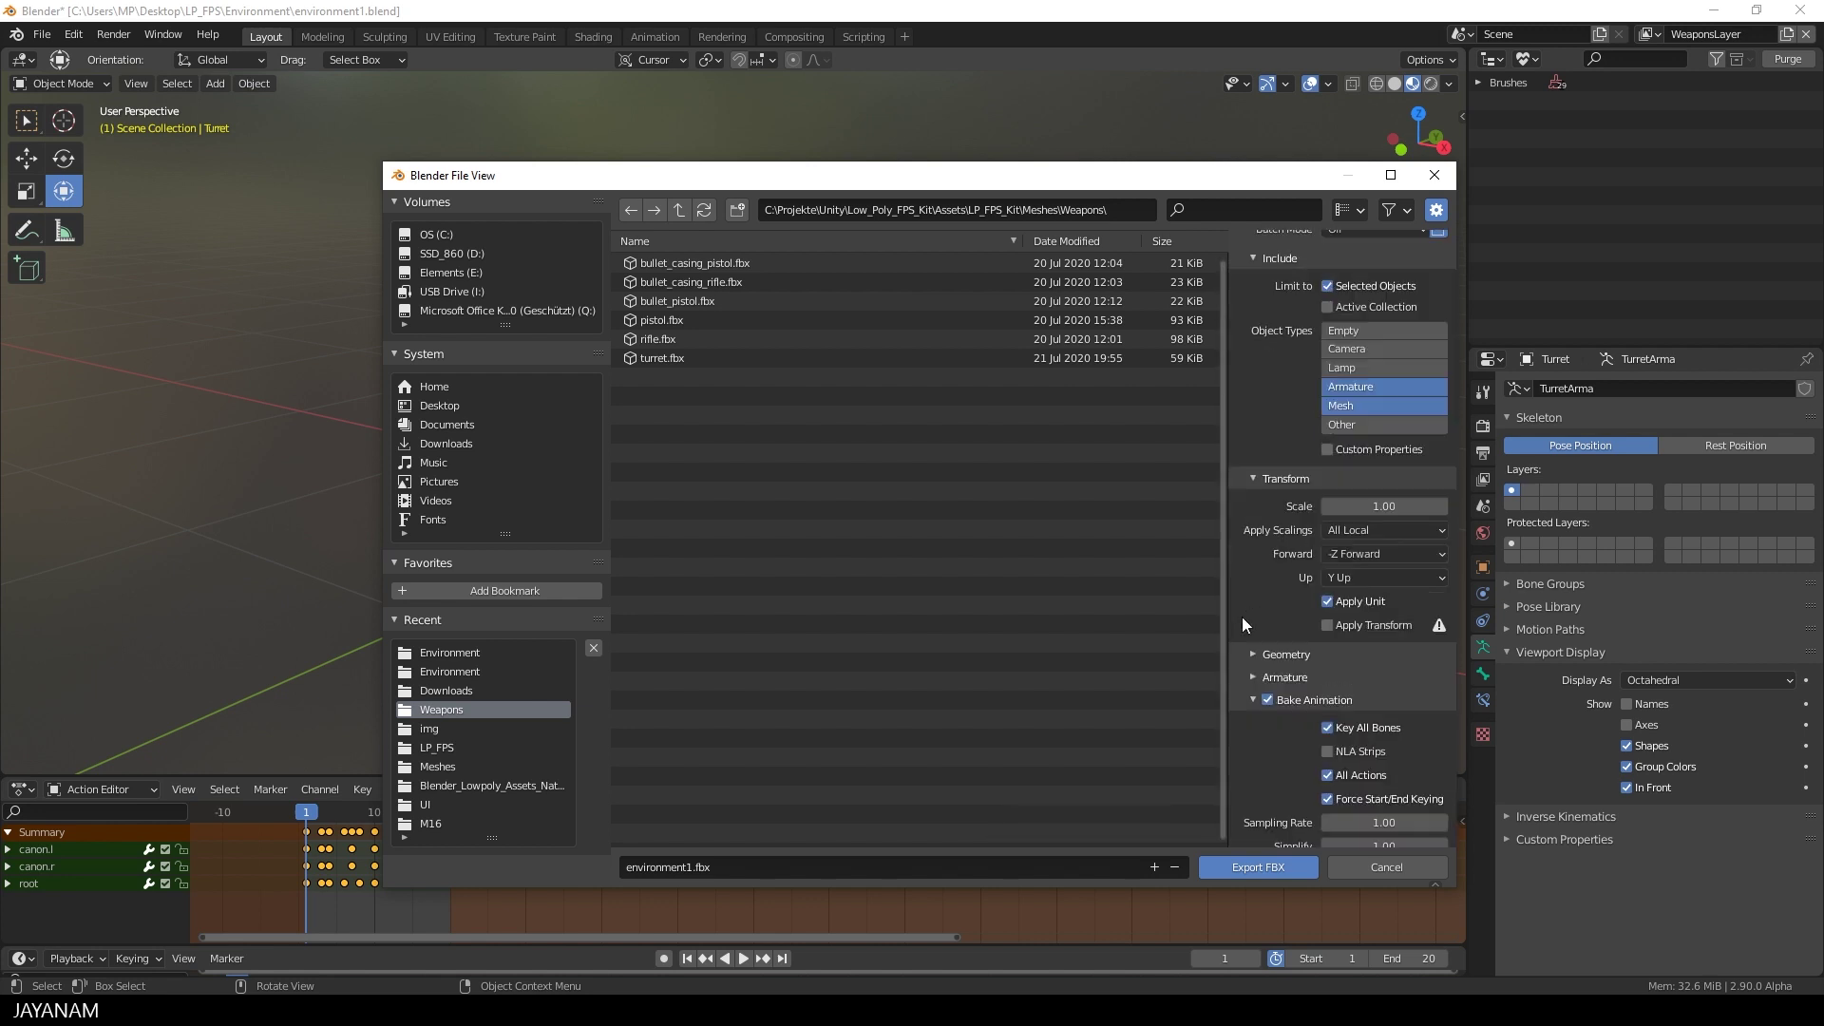
{"action": "scroll", "coordinate": [1242, 617], "scroll_direction": "down", "scroll_amount": 1}
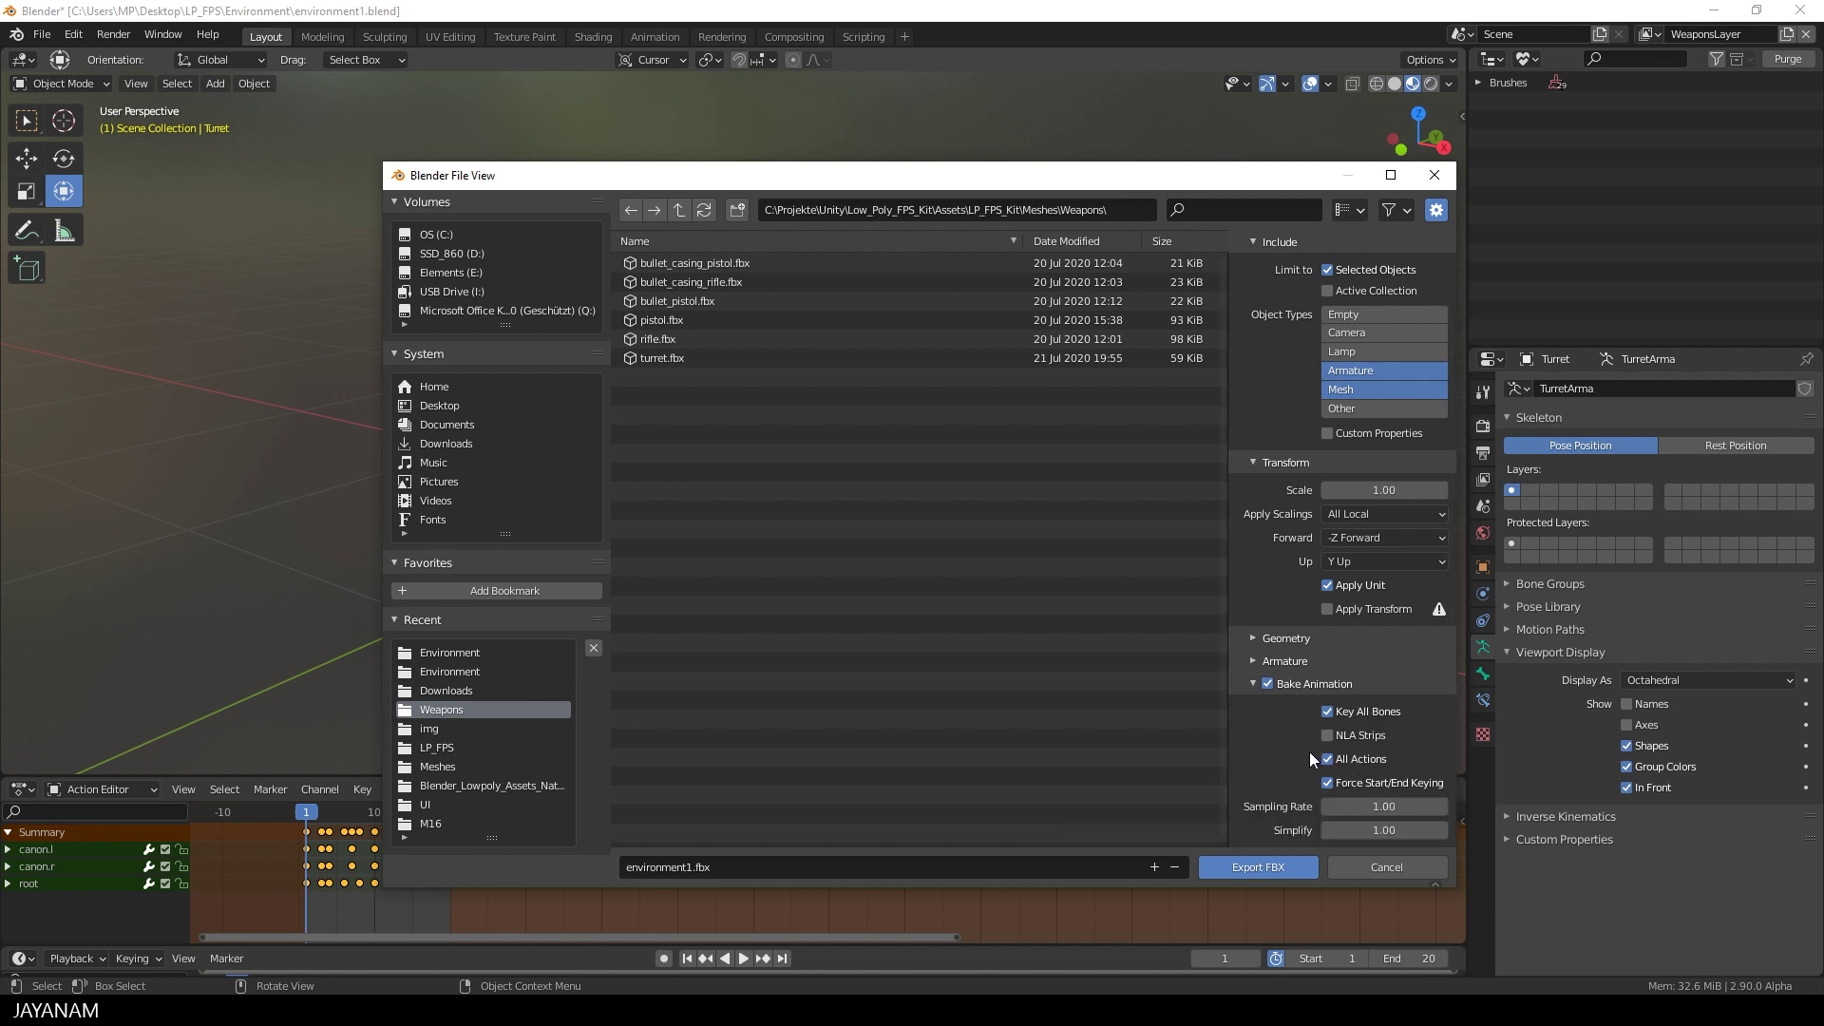
{"action": "left_click", "coordinate": [670, 357]}
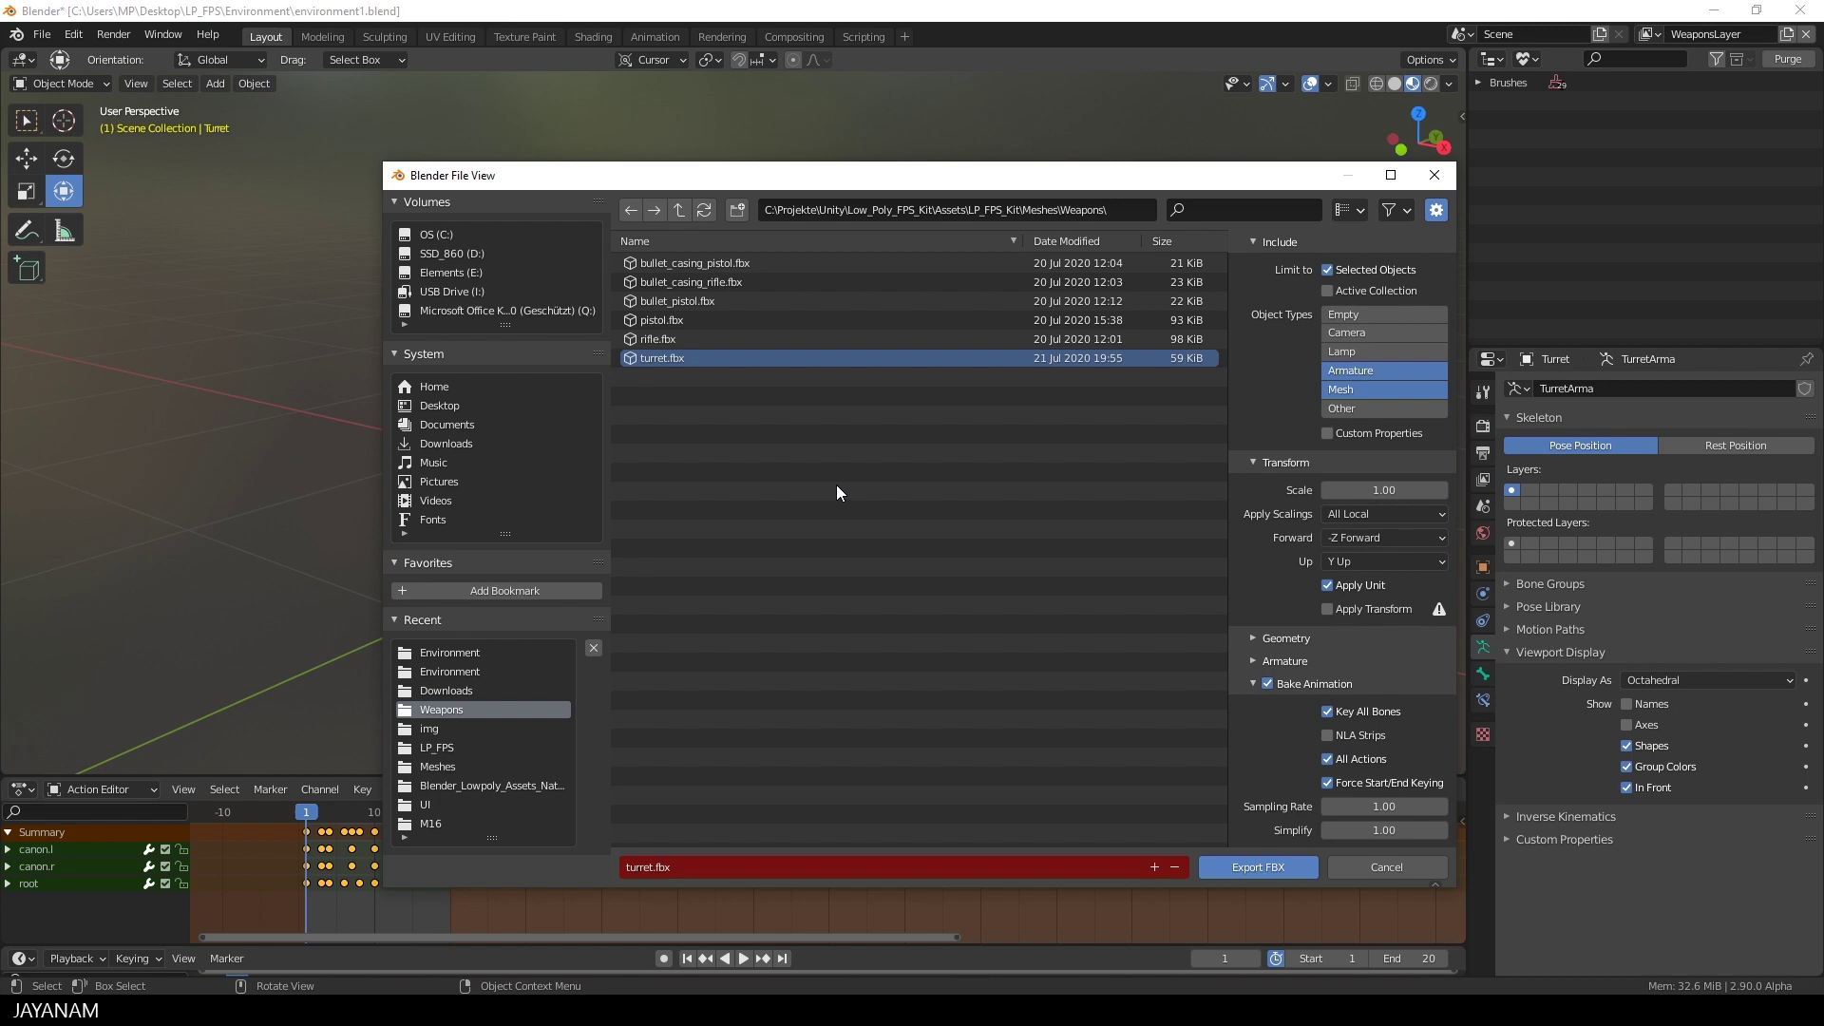
{"action": "left_click", "coordinate": [1254, 868]}
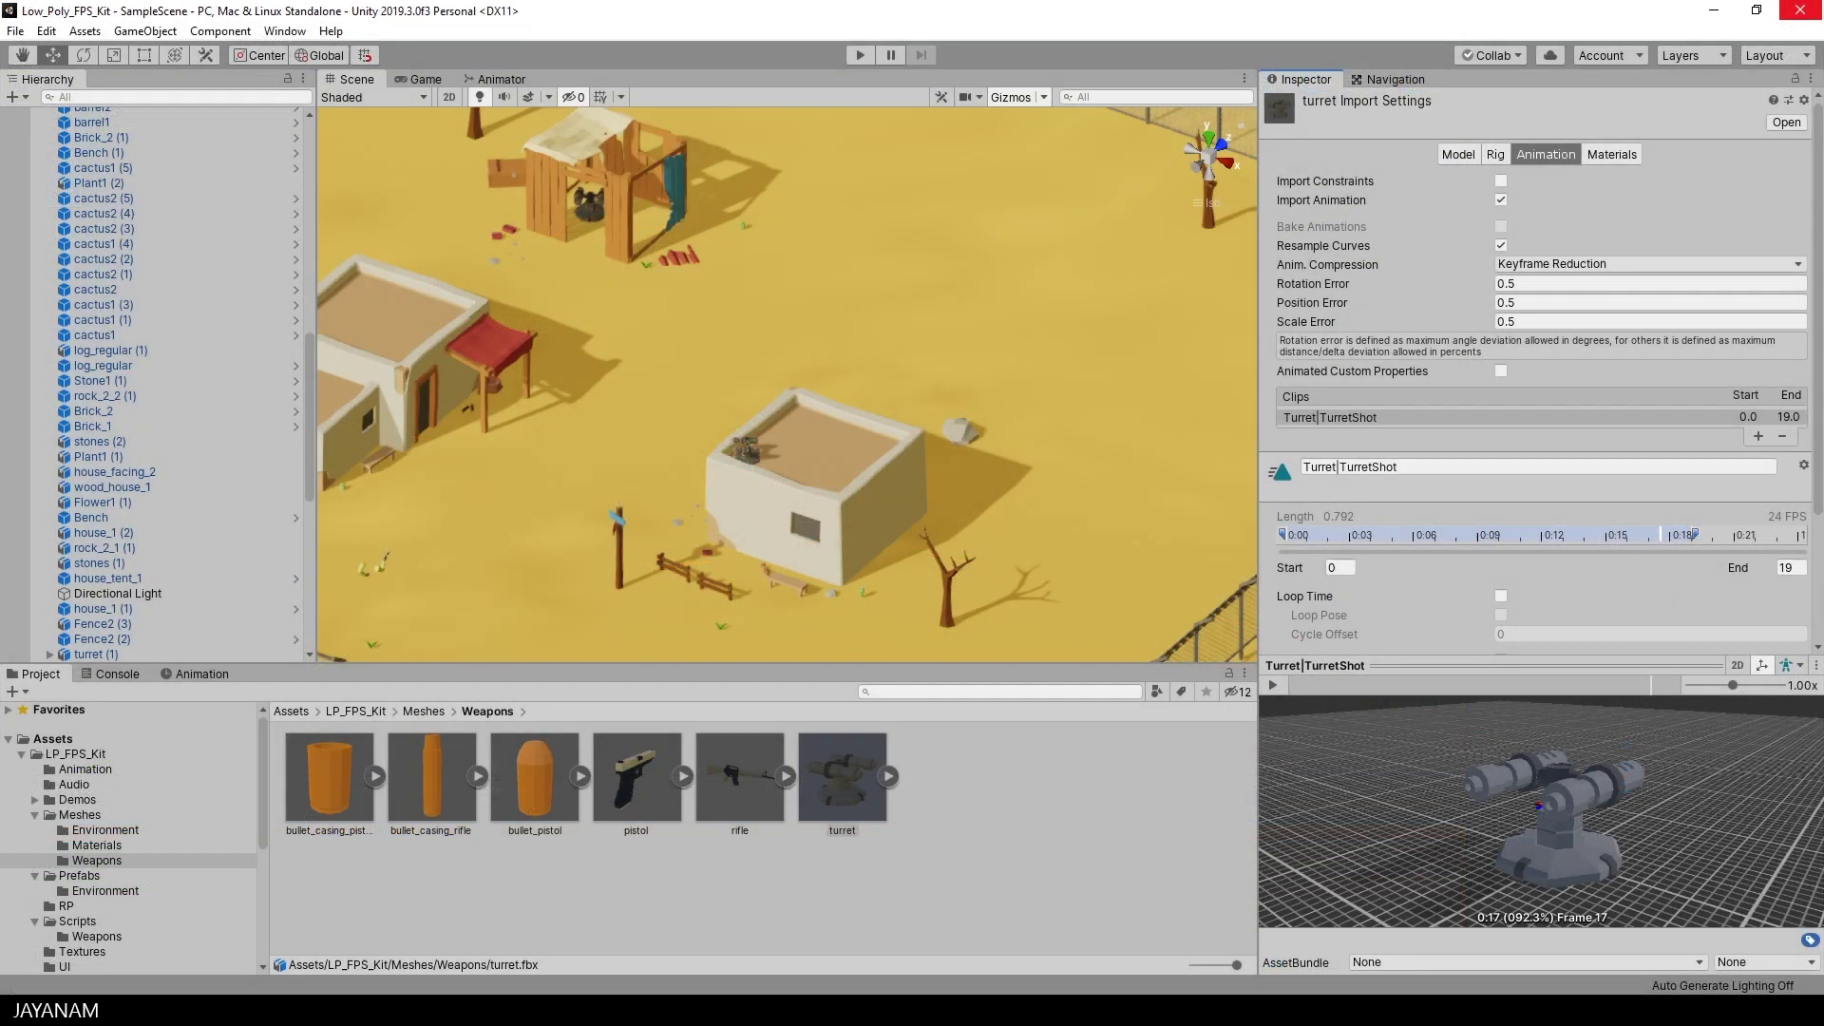
Expand turret.fbx in the Project window and play its Turret|TurretShot clip preview.
{"action": "left_click", "coordinate": [848, 792]}
{"action": "left_click", "coordinate": [890, 774]}
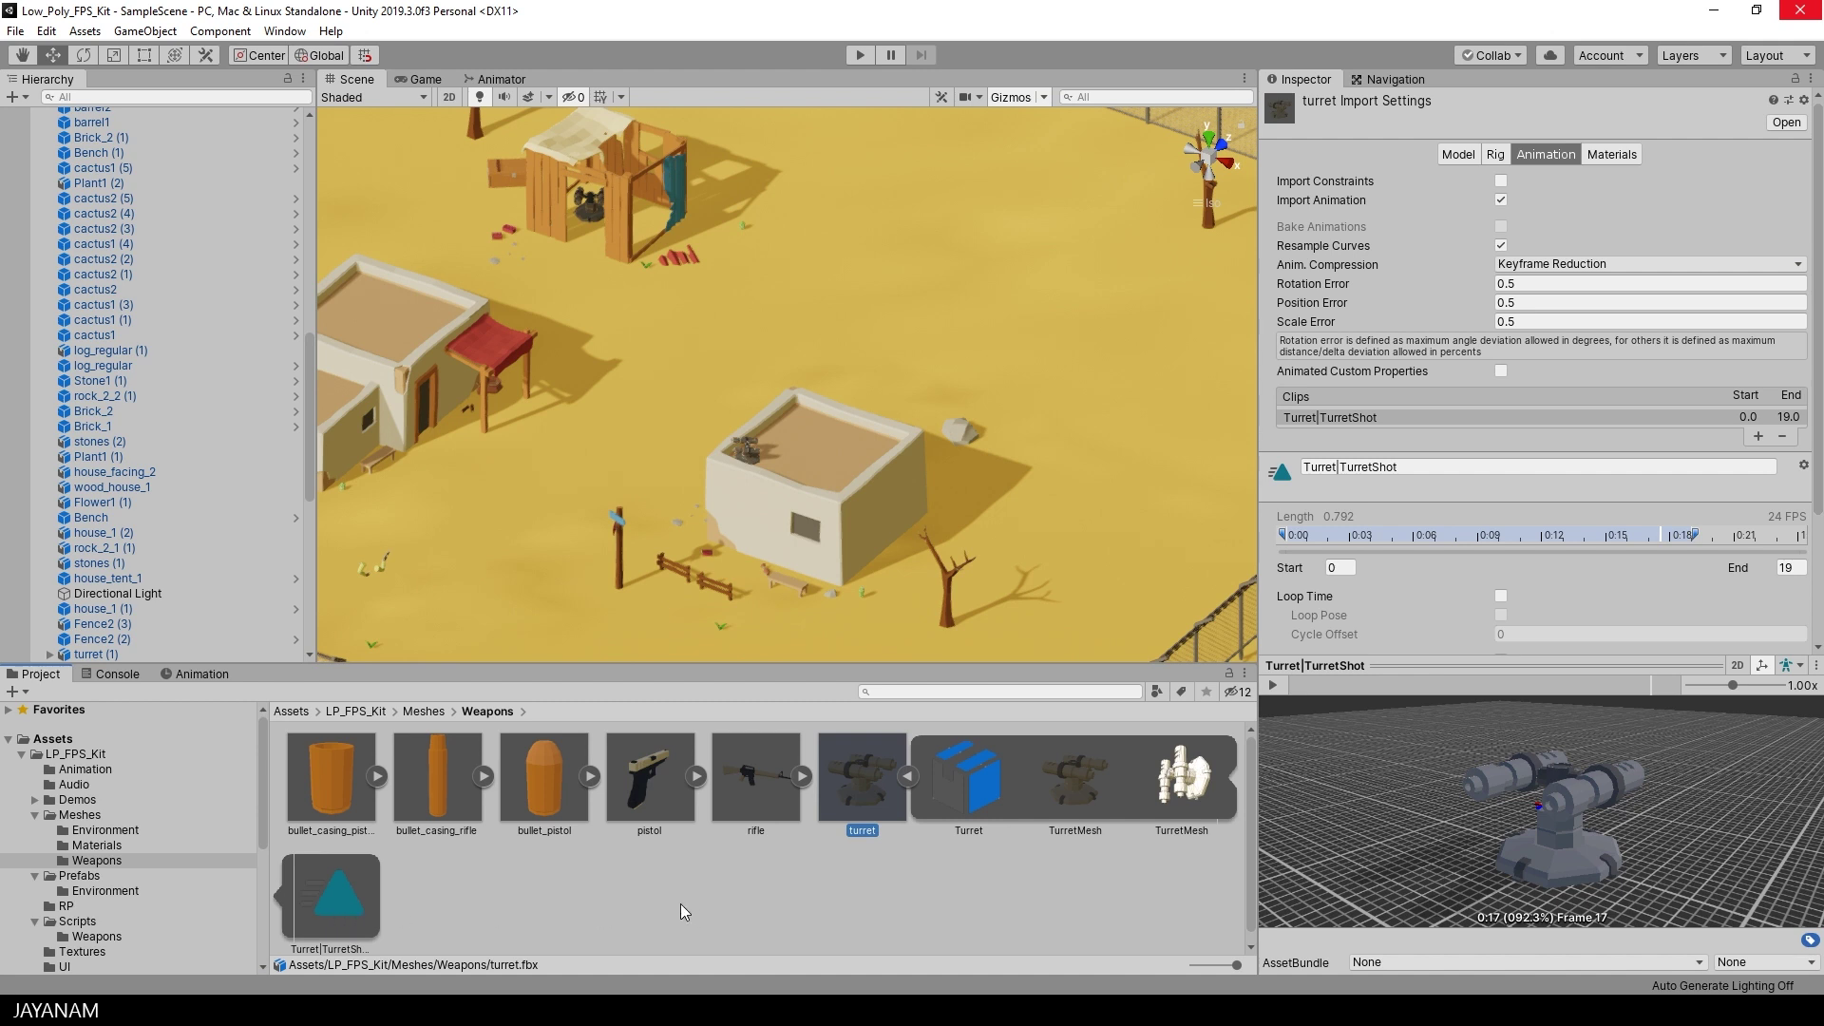
{"action": "left_click", "coordinate": [1273, 684]}
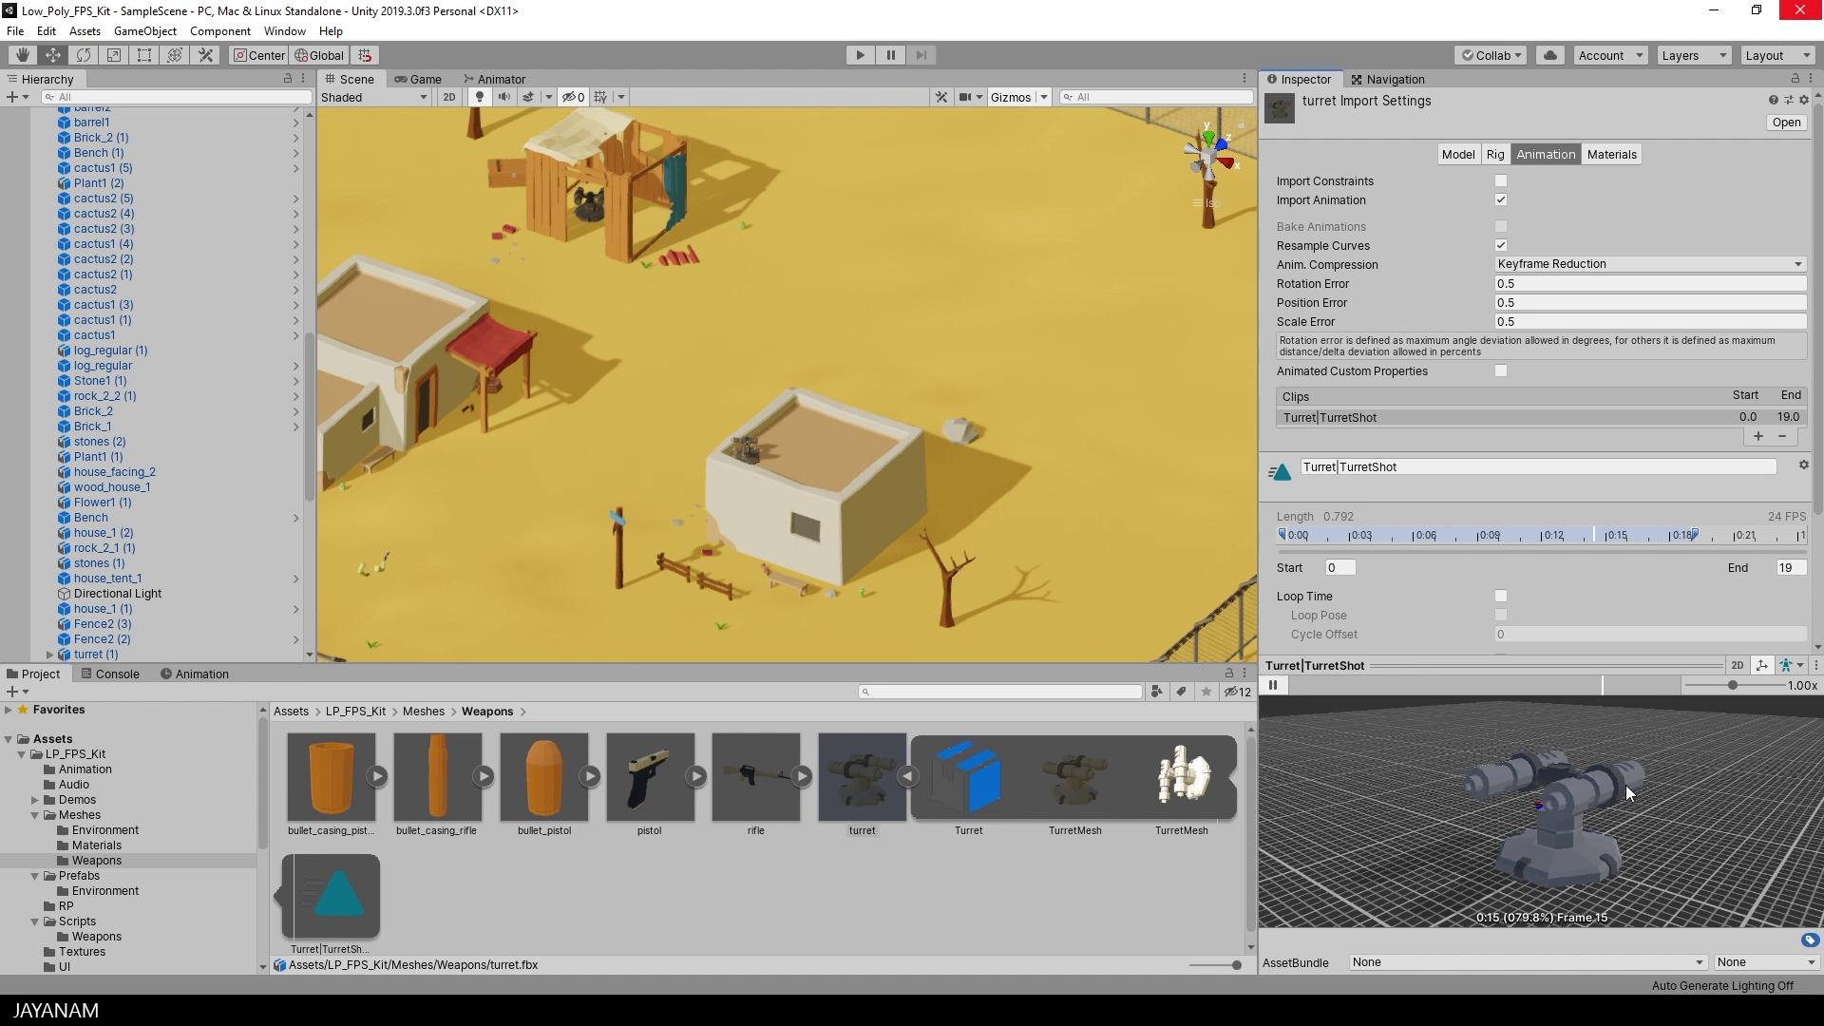